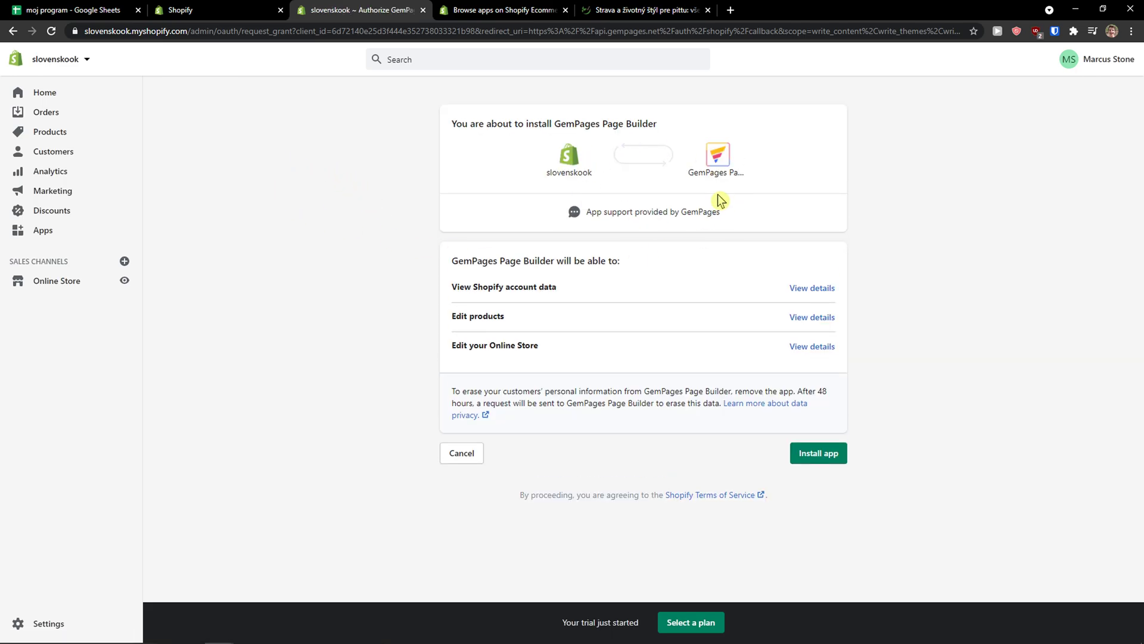
Install the GemPages Page Builder app and answer the welcome survey's experience question with Intermediate
{"action": "left_click", "coordinate": [829, 459]}
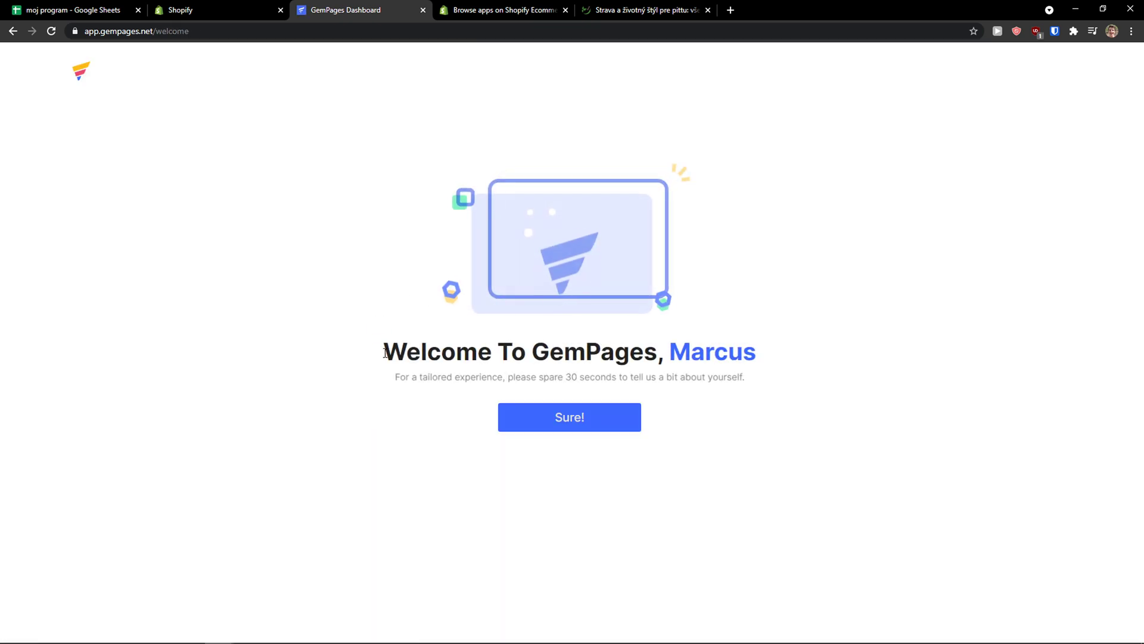
{"action": "left_click", "coordinate": [571, 420]}
{"action": "left_click_drag", "start_coordinate": [339, 146], "coordinate": [822, 154]}
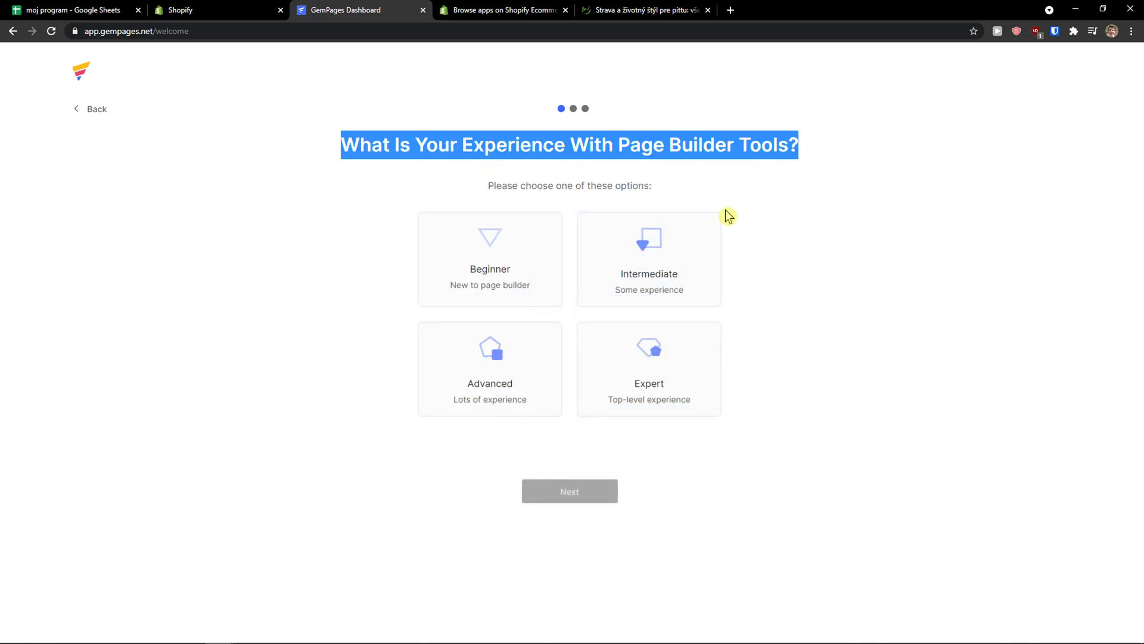
{"action": "left_click", "coordinate": [696, 291]}
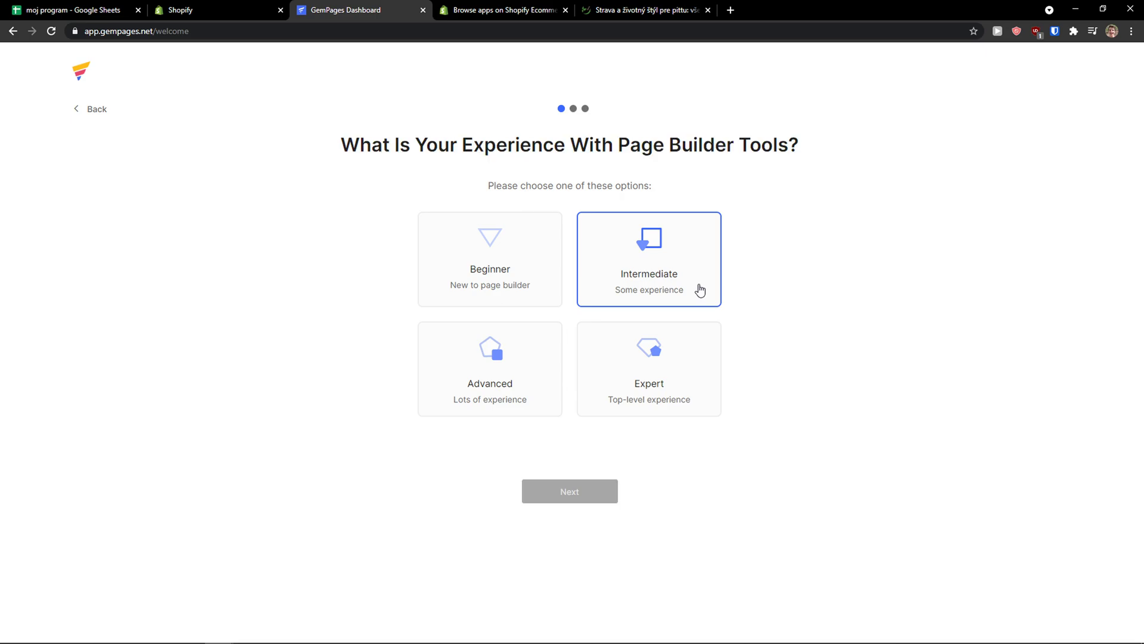
{"action": "left_click", "coordinate": [700, 290]}
{"action": "left_click", "coordinate": [582, 492]}
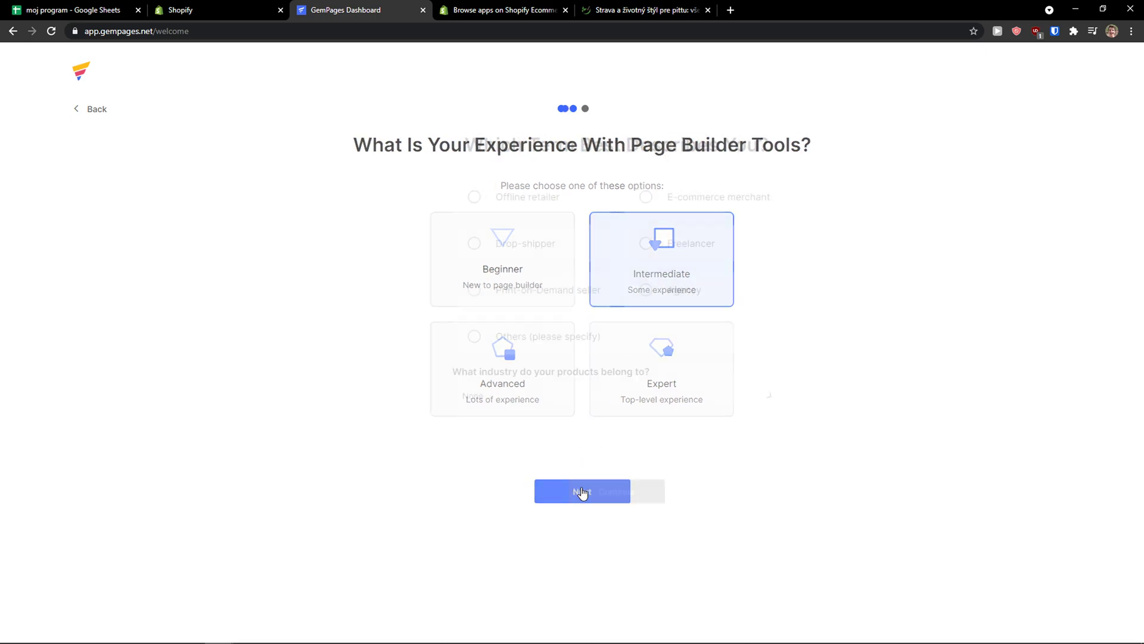
Answer the second survey question with Drop-shipper and the Jewelry & Accessories industry, and continue
{"action": "key", "text": "ctrl+plus"}
{"action": "key", "text": "ctrl+plus"}
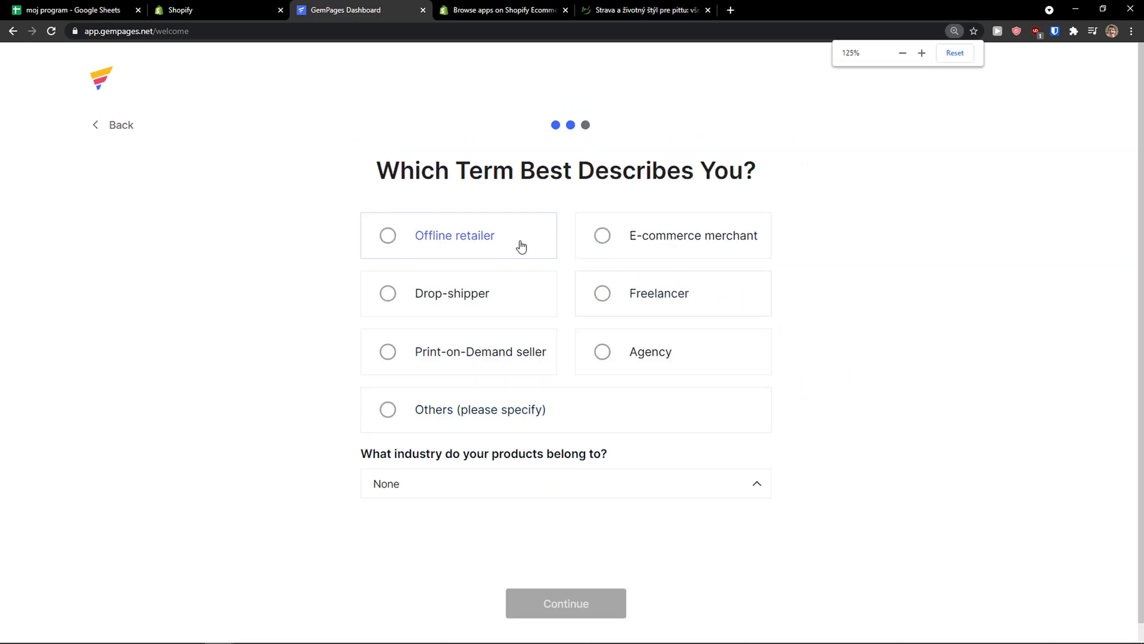
{"action": "left_click", "coordinate": [501, 302]}
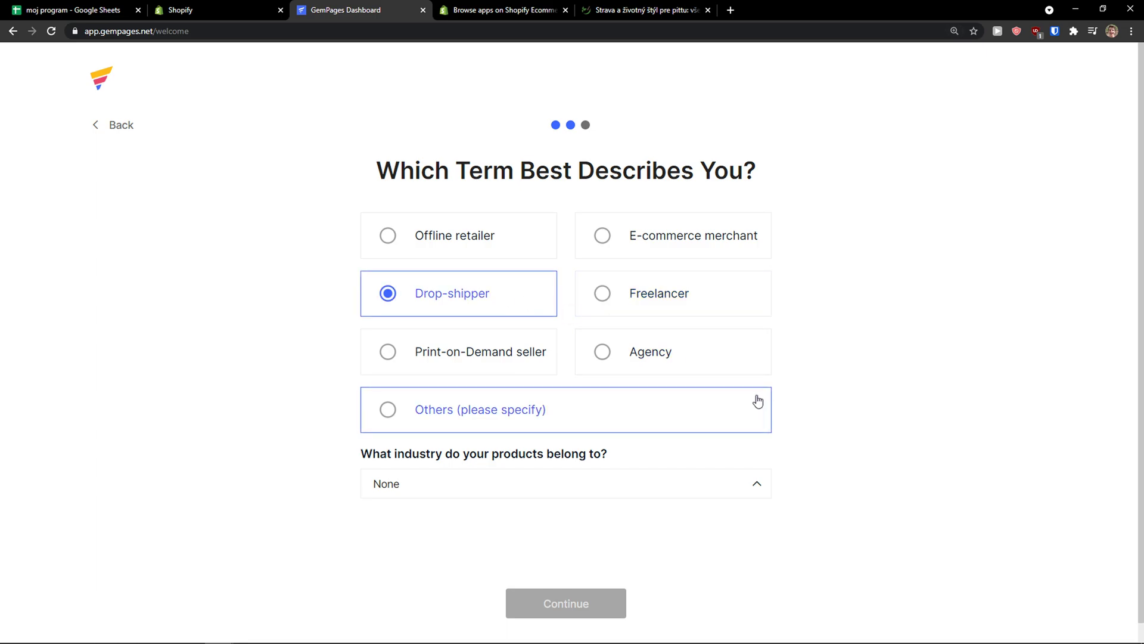
{"action": "scroll", "coordinate": [663, 451], "scroll_direction": "down", "scroll_amount": 1}
{"action": "left_click", "coordinate": [488, 457]}
{"action": "left_click", "coordinate": [487, 460]}
{"action": "left_click", "coordinate": [488, 461]}
{"action": "scroll", "coordinate": [464, 582], "scroll_direction": "down", "scroll_amount": 2}
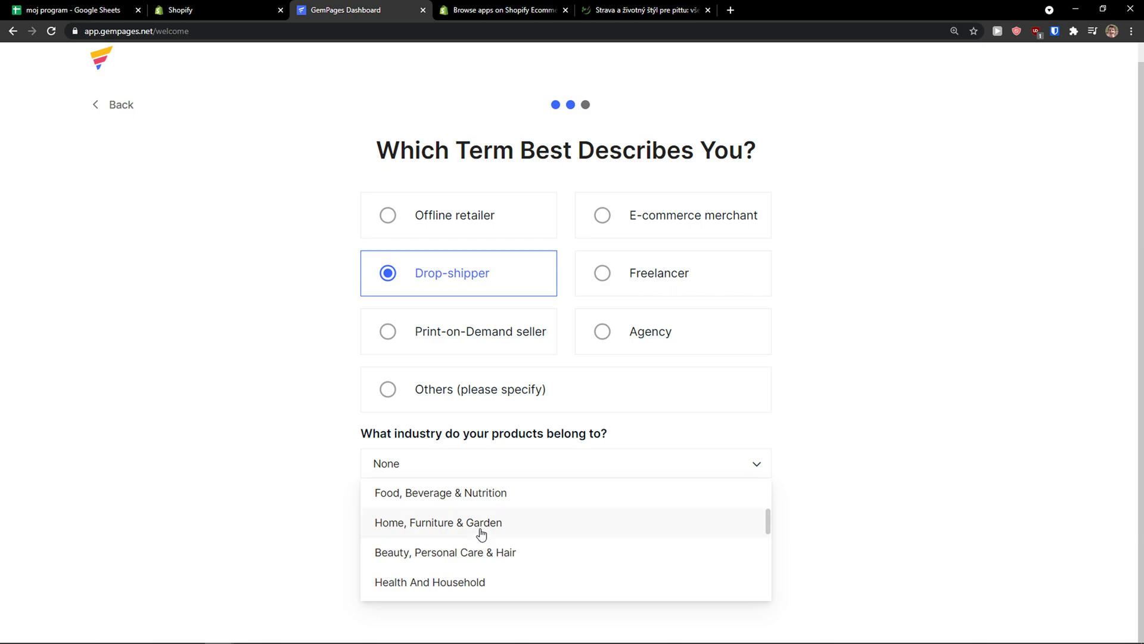
{"action": "scroll", "coordinate": [480, 534], "scroll_direction": "up", "scroll_amount": 3}
{"action": "left_click", "coordinate": [464, 574]}
{"action": "scroll", "coordinate": [696, 449], "scroll_direction": "up", "scroll_amount": 1}
{"action": "scroll", "coordinate": [696, 448], "scroll_direction": "down", "scroll_amount": 1}
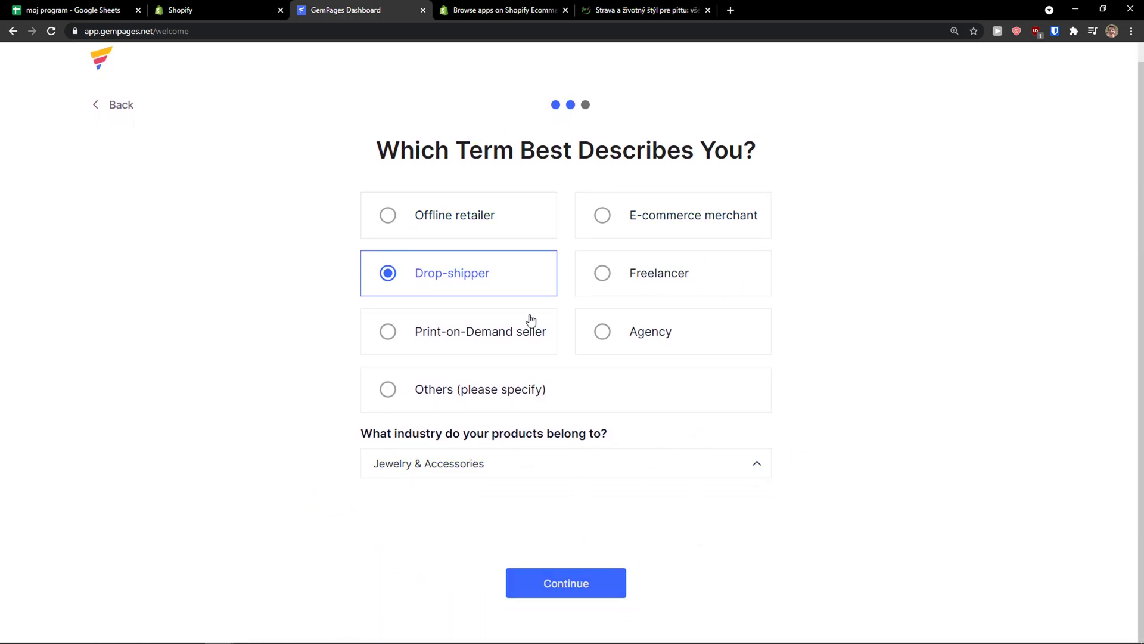
{"action": "left_click", "coordinate": [511, 581]}
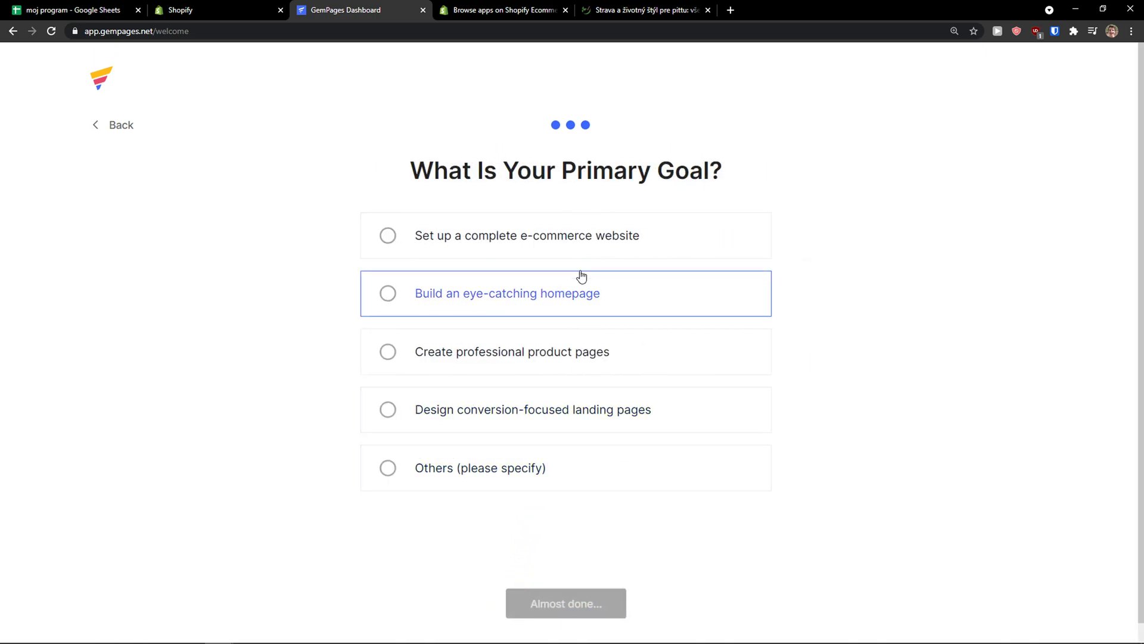
Set the primary goal to "Set up a complete e-commerce website" and go to the templates library
{"action": "left_click", "coordinate": [597, 251]}
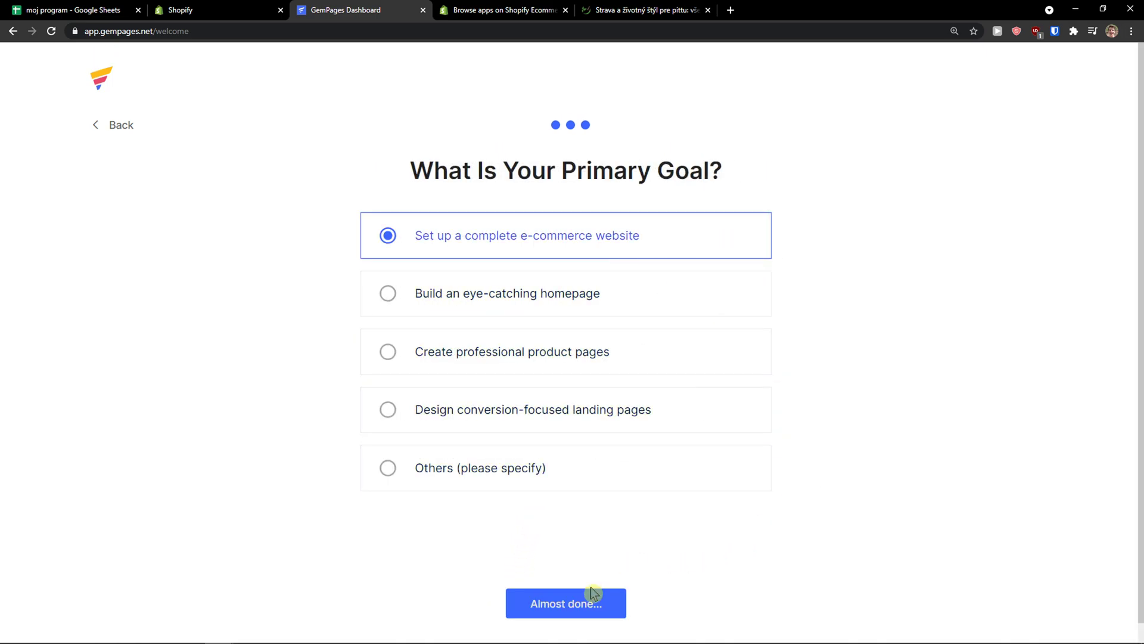
{"action": "left_click", "coordinate": [596, 605]}
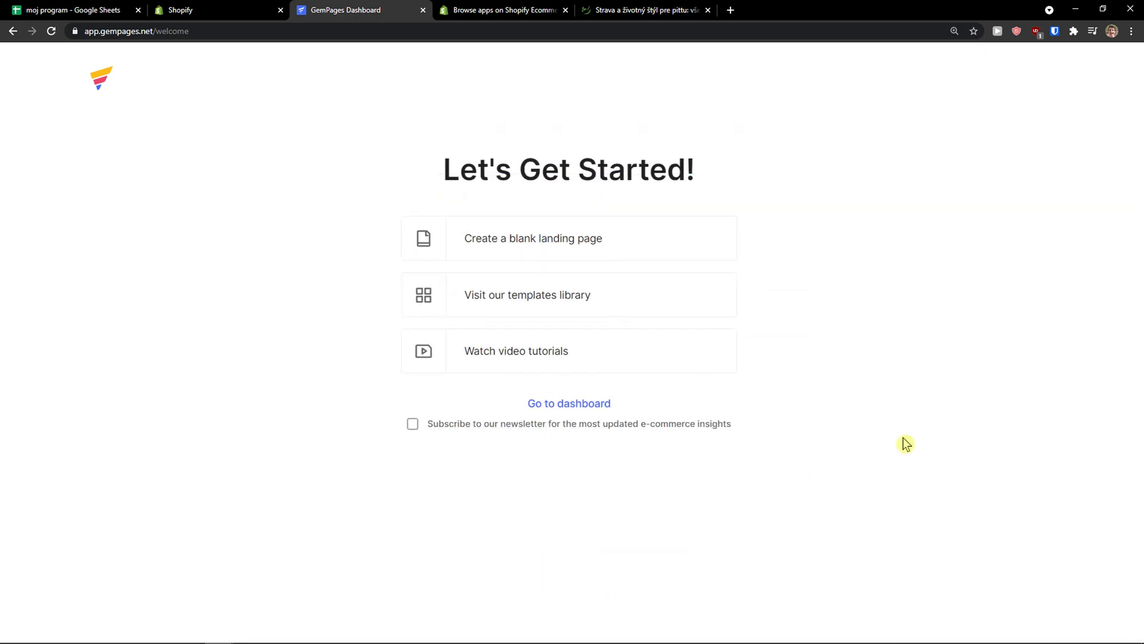
{"action": "left_click_drag", "start_coordinate": [465, 162], "coordinate": [792, 177]}
{"action": "left_click", "coordinate": [799, 184]}
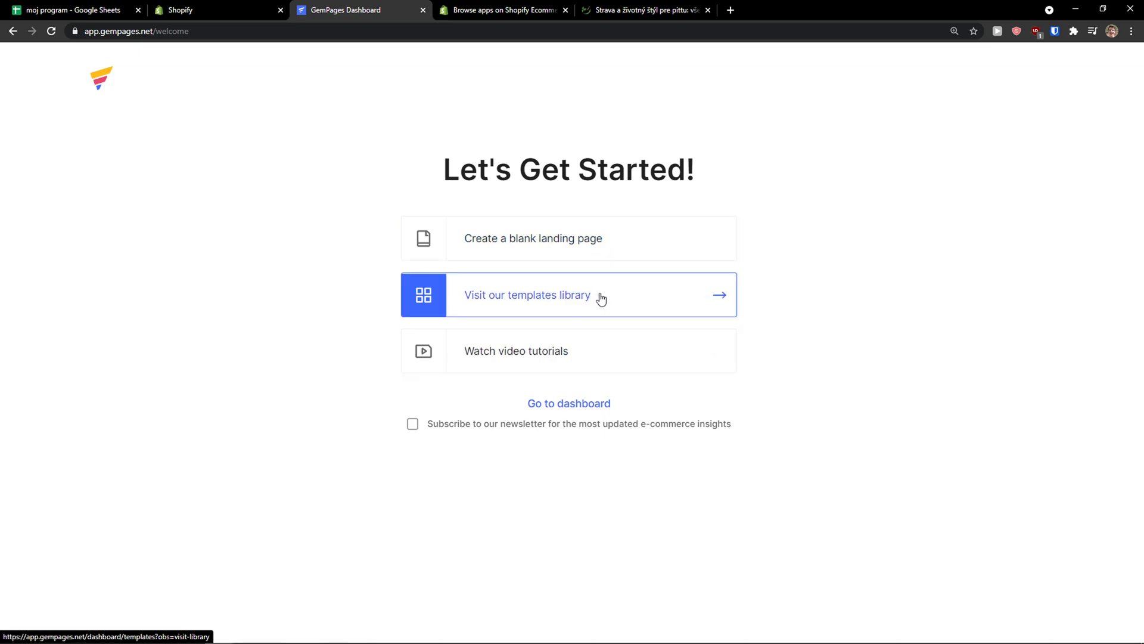
{"action": "left_click", "coordinate": [626, 296]}
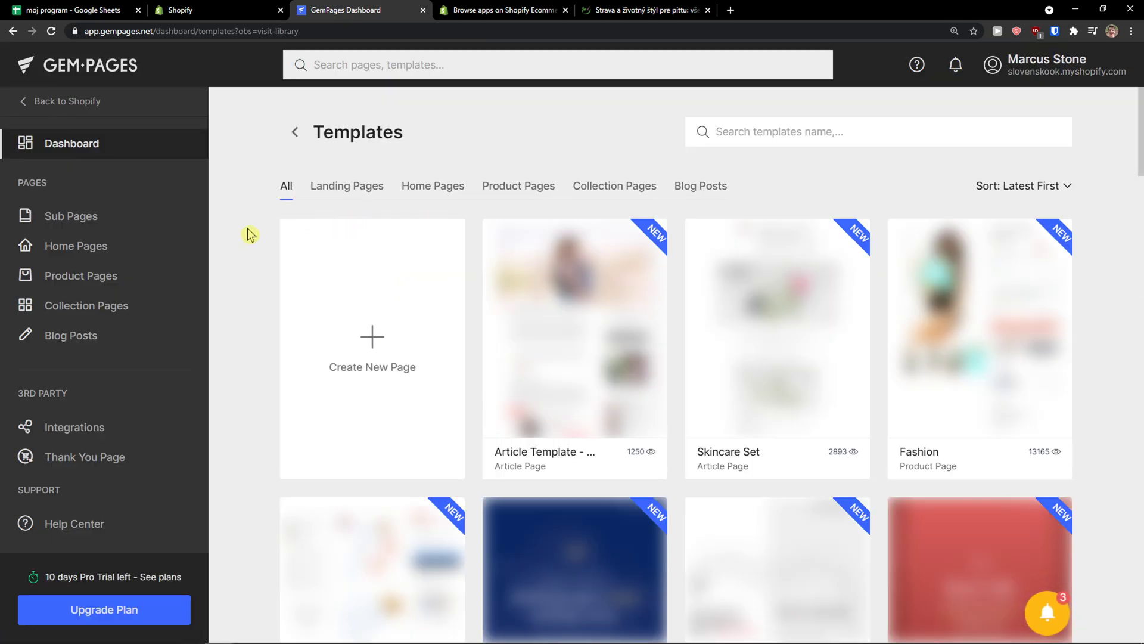
Browse the page templates in the library and compare the available landing and product page designs
{"action": "scroll", "coordinate": [250, 234], "scroll_direction": "down", "scroll_amount": 1}
{"action": "scroll", "coordinate": [250, 235], "scroll_direction": "down", "scroll_amount": 1}
{"action": "scroll", "coordinate": [256, 232], "scroll_direction": "up", "scroll_amount": 1}
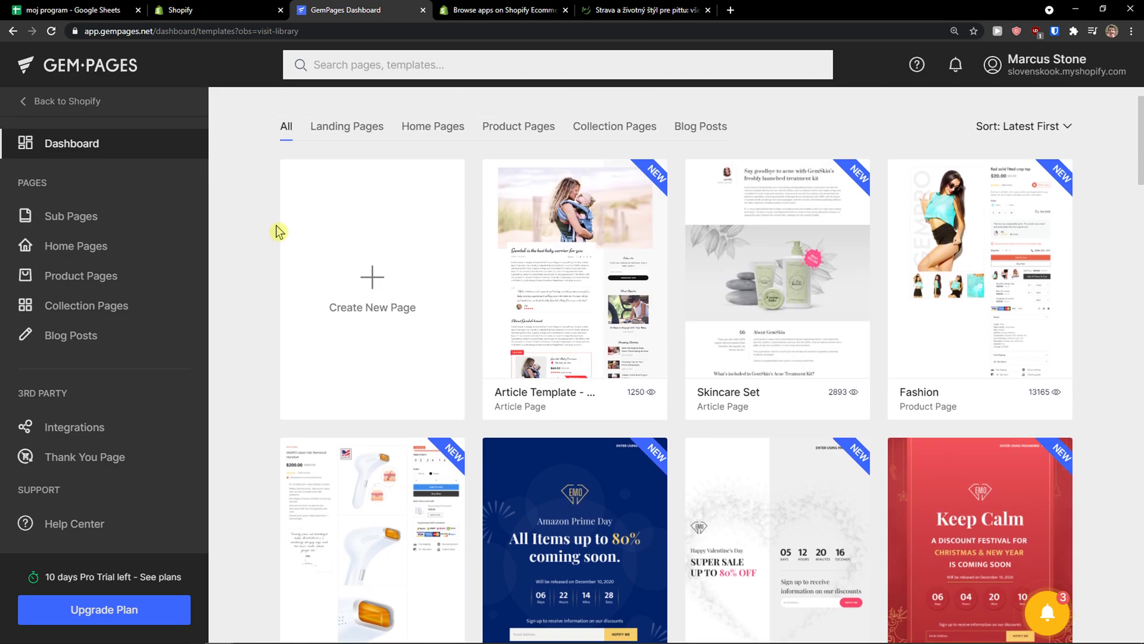
{"action": "scroll", "coordinate": [889, 340], "scroll_direction": "down", "scroll_amount": 1}
{"action": "scroll", "coordinate": [885, 336], "scroll_direction": "down", "scroll_amount": 7}
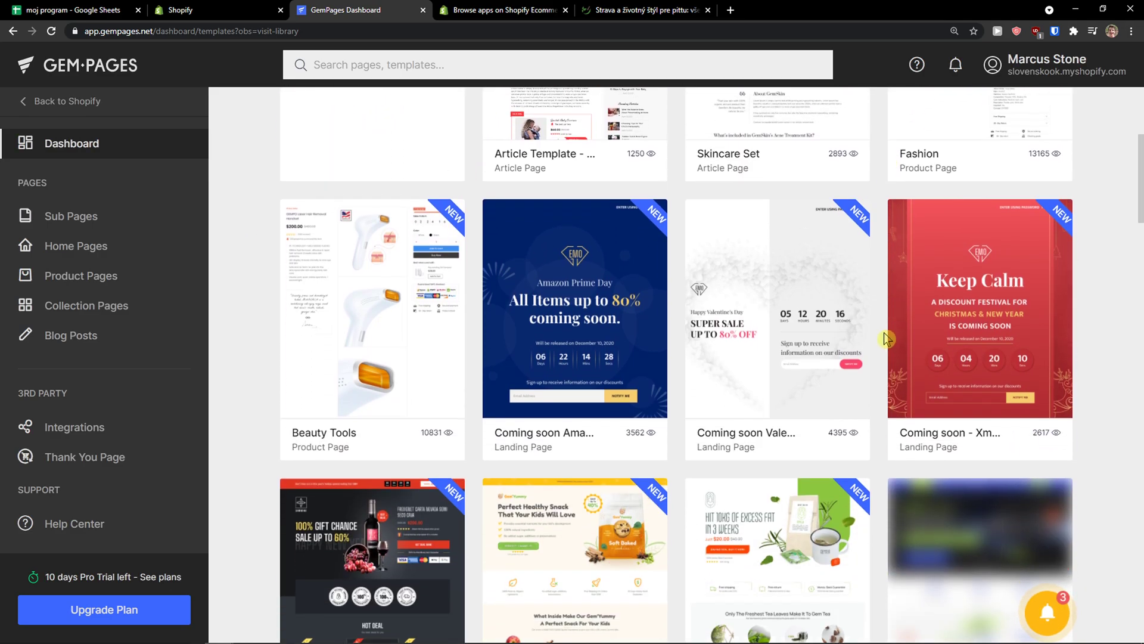
{"action": "scroll", "coordinate": [882, 331], "scroll_direction": "down", "scroll_amount": 4}
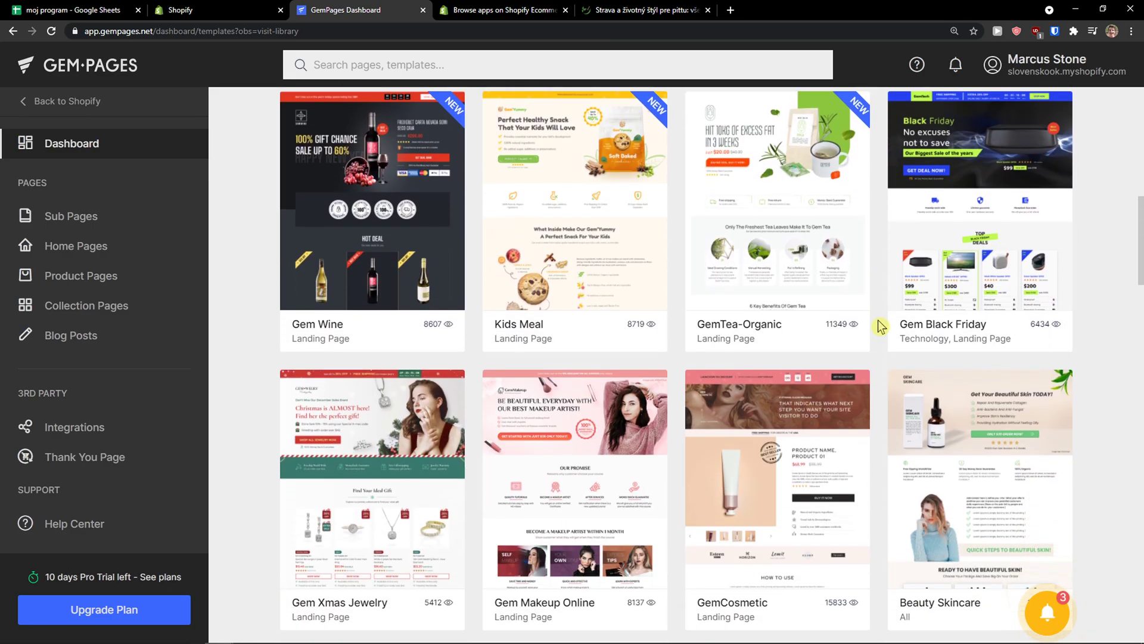
{"action": "scroll", "coordinate": [880, 323], "scroll_direction": "up", "scroll_amount": 2}
{"action": "scroll", "coordinate": [877, 322], "scroll_direction": "down", "scroll_amount": 2}
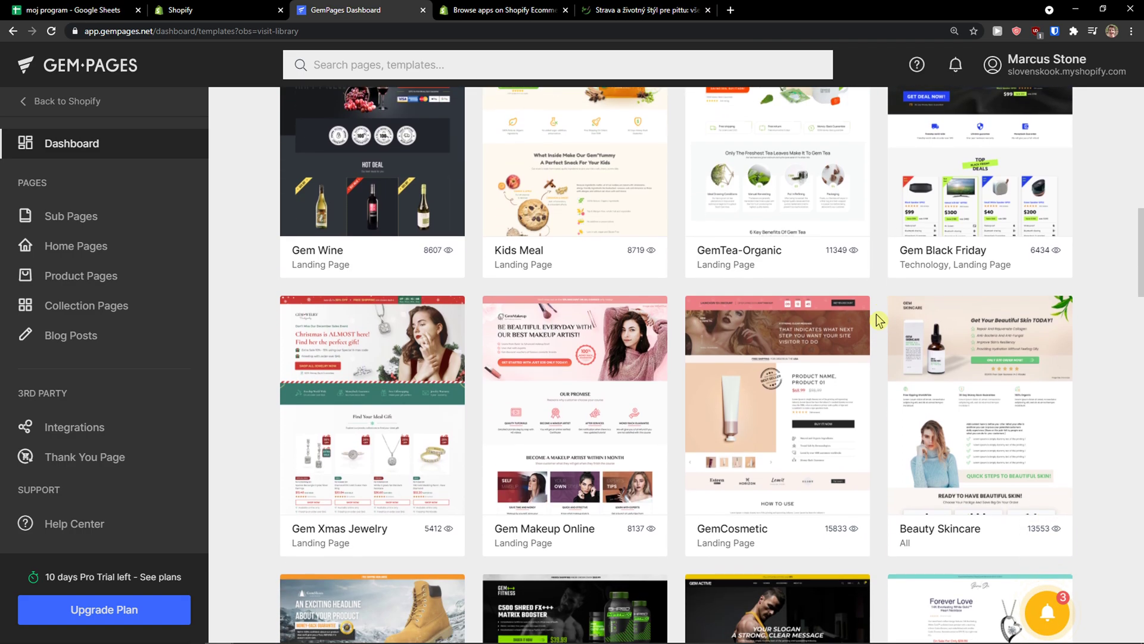
{"action": "scroll", "coordinate": [874, 318], "scroll_direction": "up", "scroll_amount": 3}
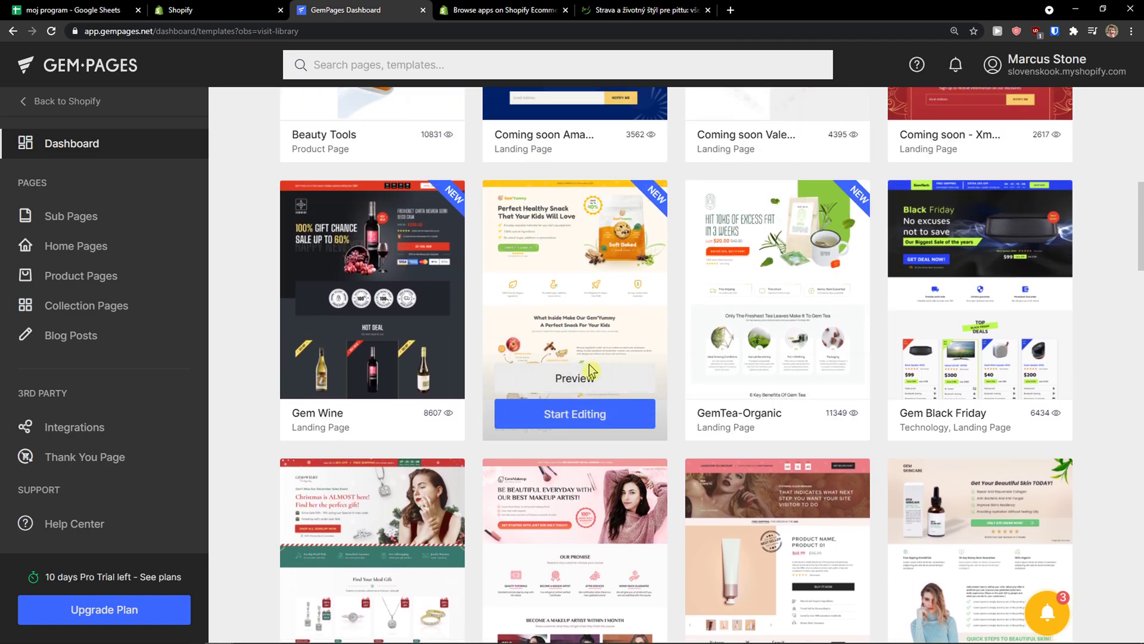
{"action": "scroll", "coordinate": [584, 376], "scroll_direction": "down", "scroll_amount": 8}
{"action": "scroll", "coordinate": [563, 334], "scroll_direction": "up", "scroll_amount": 8}
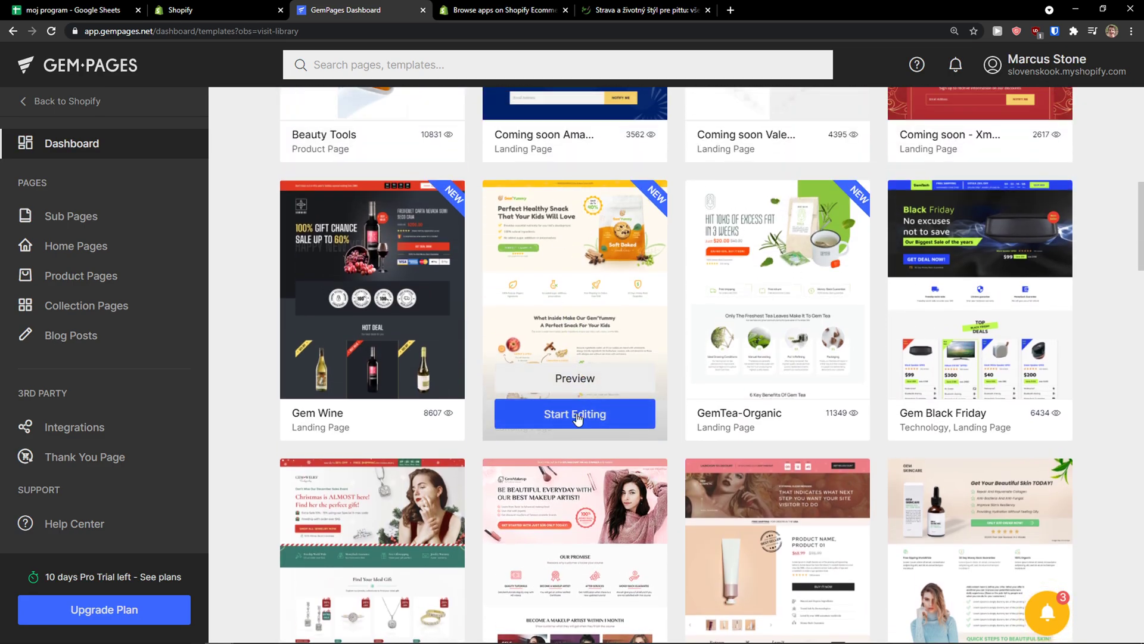
Create a sub page named "New Website" from the Kids Meal template with header and footer shown
{"action": "left_click", "coordinate": [571, 414]}
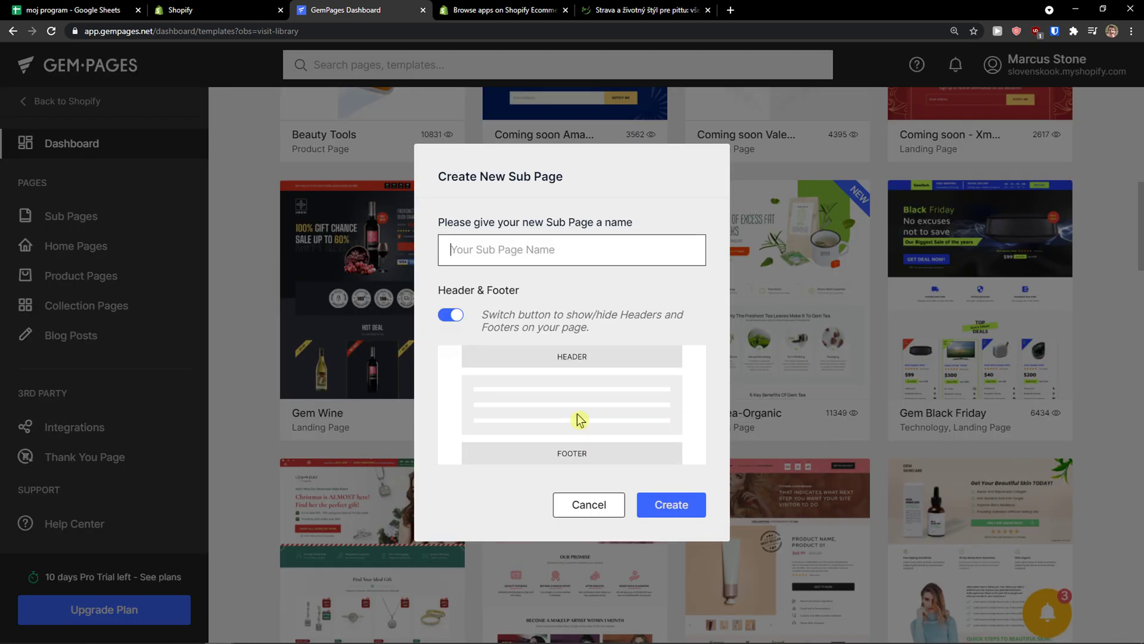
{"action": "left_click", "coordinate": [537, 249]}
{"action": "type", "text": "NE"}
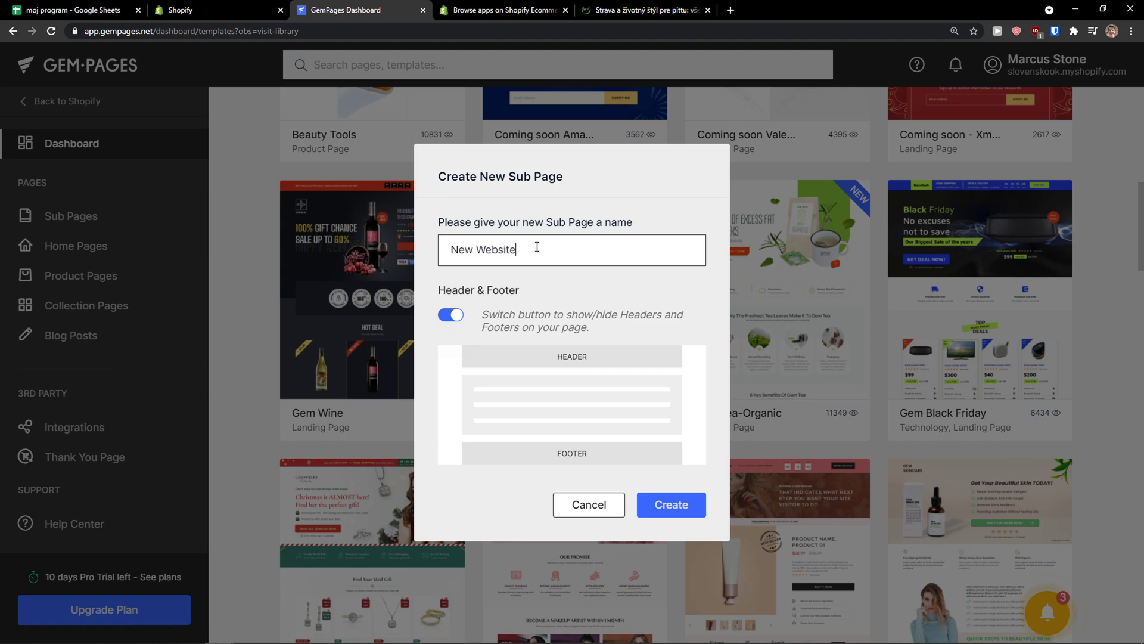
{"action": "left_click", "coordinate": [643, 501]}
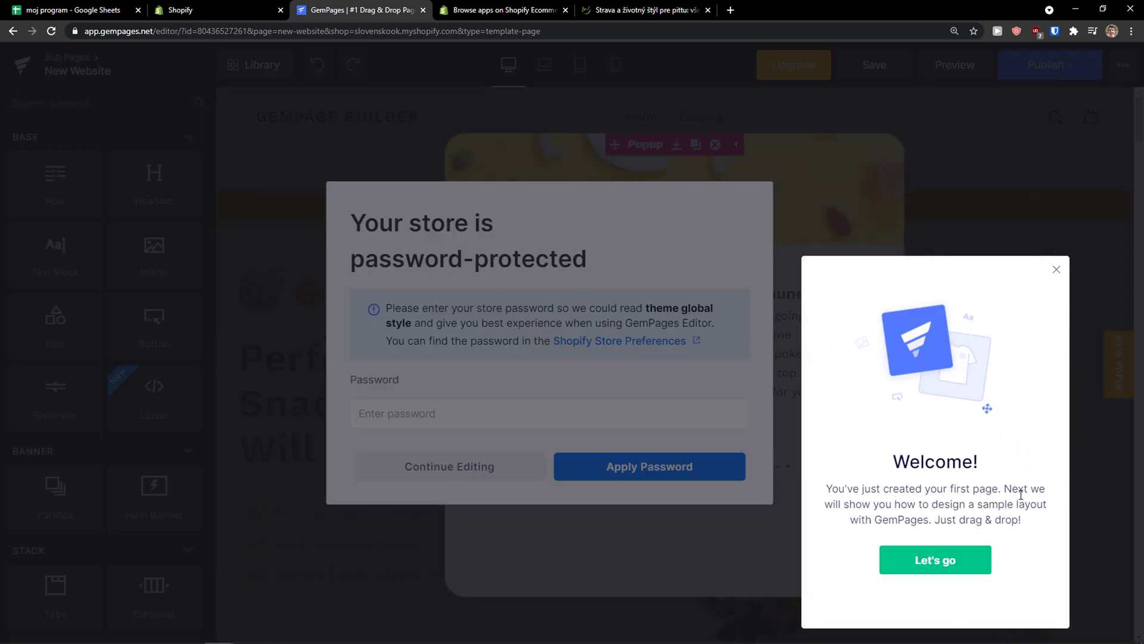
Look at the introduction to adding a row in the editor's welcome tour and dismiss the tour
{"action": "left_click_drag", "start_coordinate": [832, 492], "coordinate": [1037, 525]}
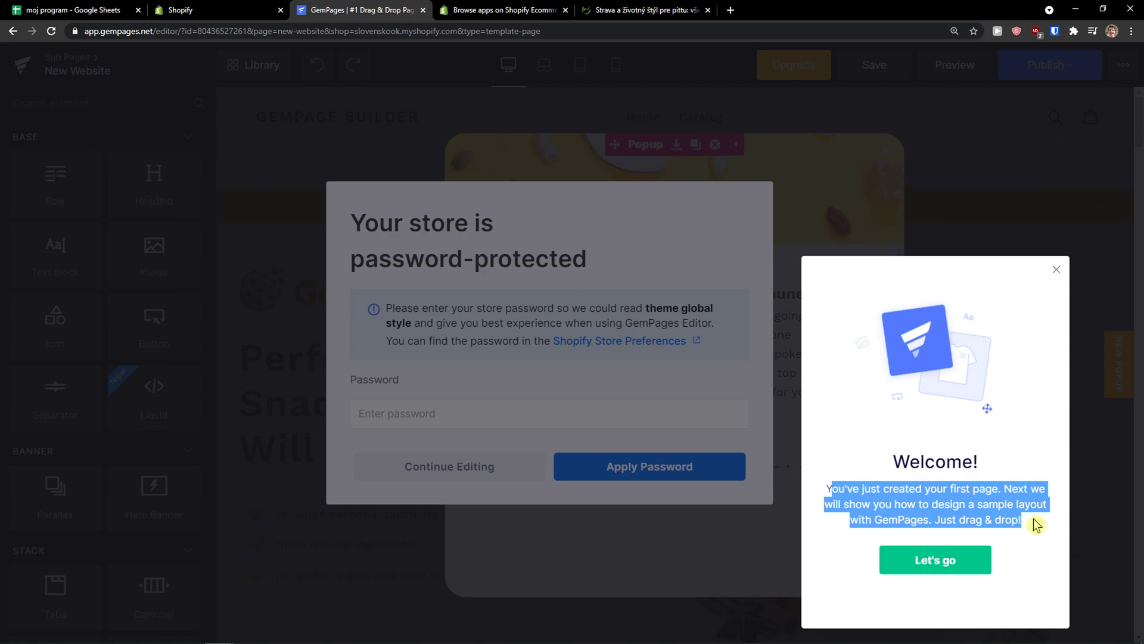
{"action": "left_click", "coordinate": [953, 562]}
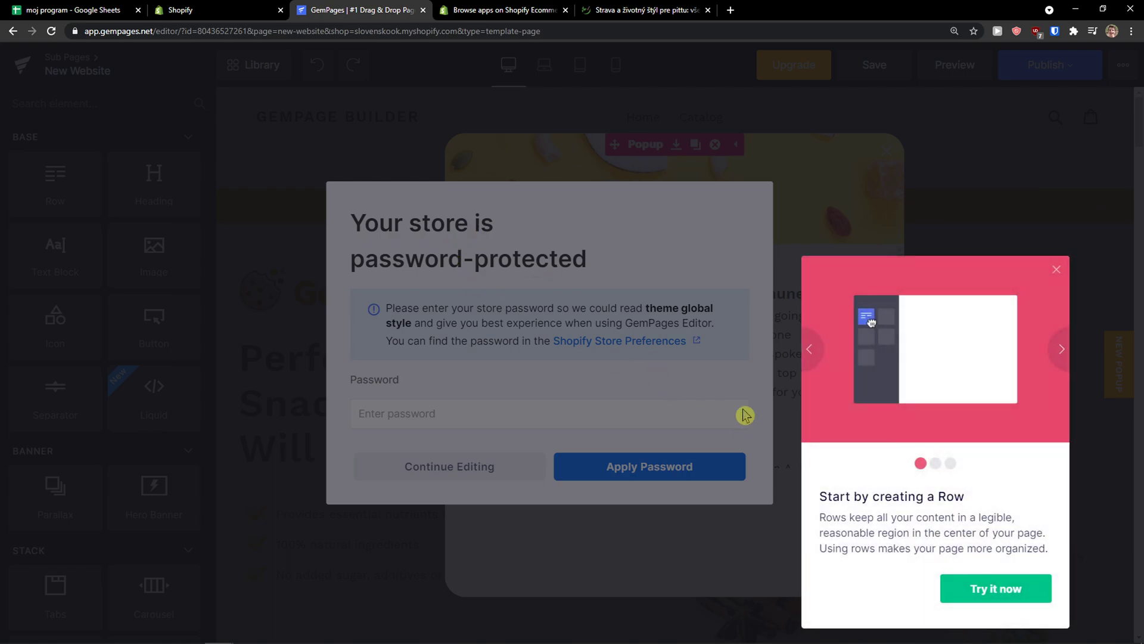
{"action": "left_click", "coordinate": [982, 600]}
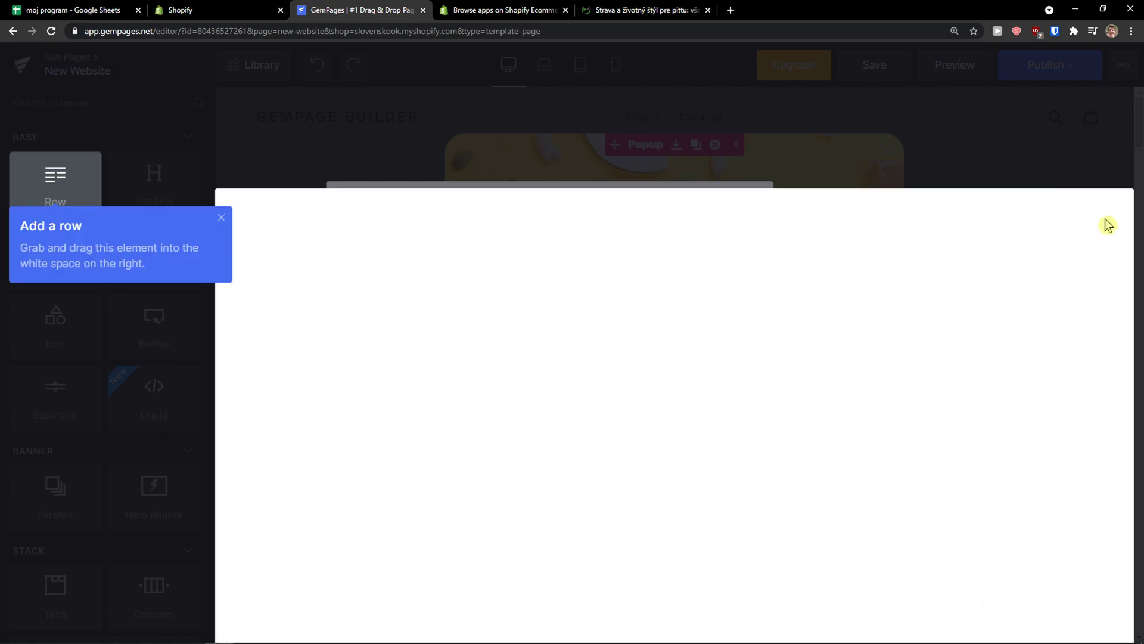
{"action": "left_click", "coordinate": [220, 223]}
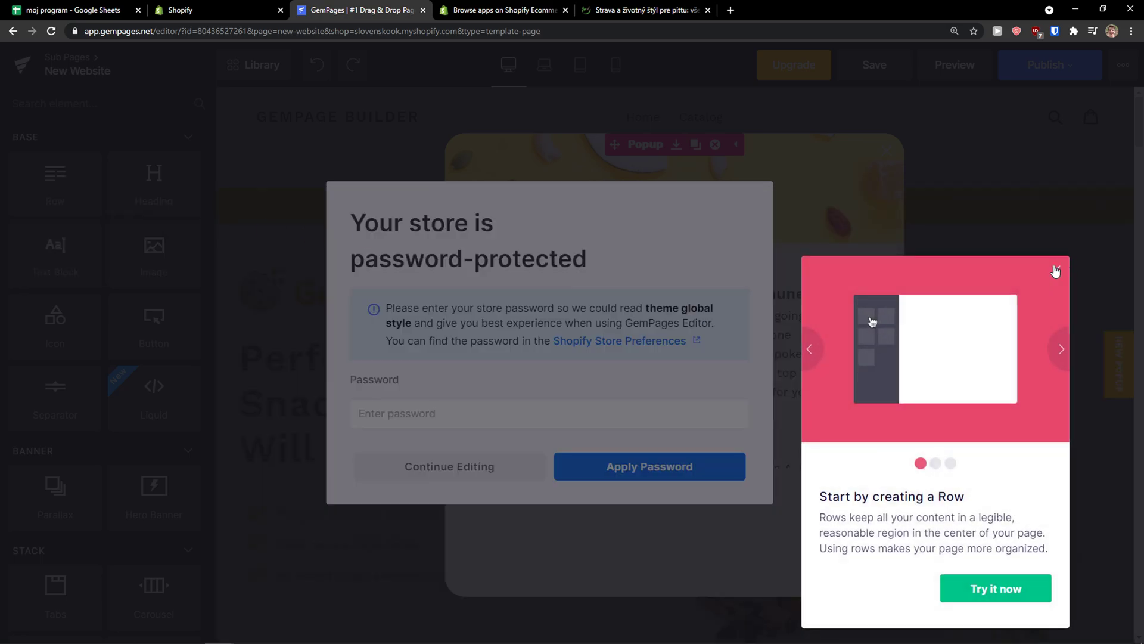
{"action": "left_click", "coordinate": [1057, 269]}
Continue editing without entering the store password and close the immune system foods popup
{"action": "left_click_drag", "start_coordinate": [367, 229], "coordinate": [637, 266]}
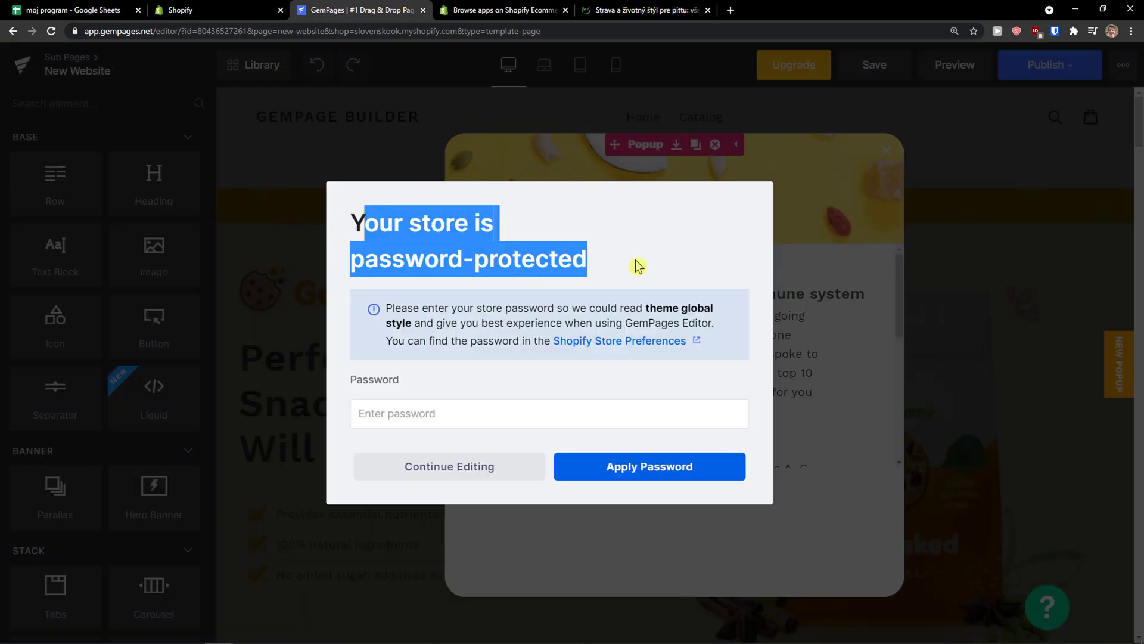
{"action": "left_click", "coordinate": [485, 469]}
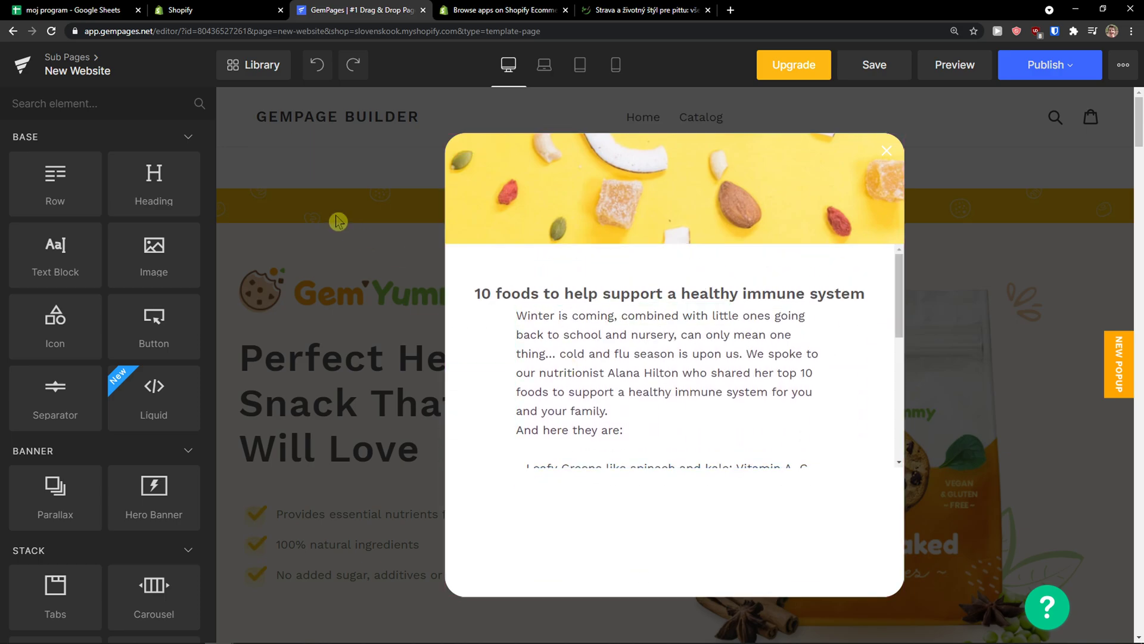
{"action": "left_click", "coordinate": [888, 153]}
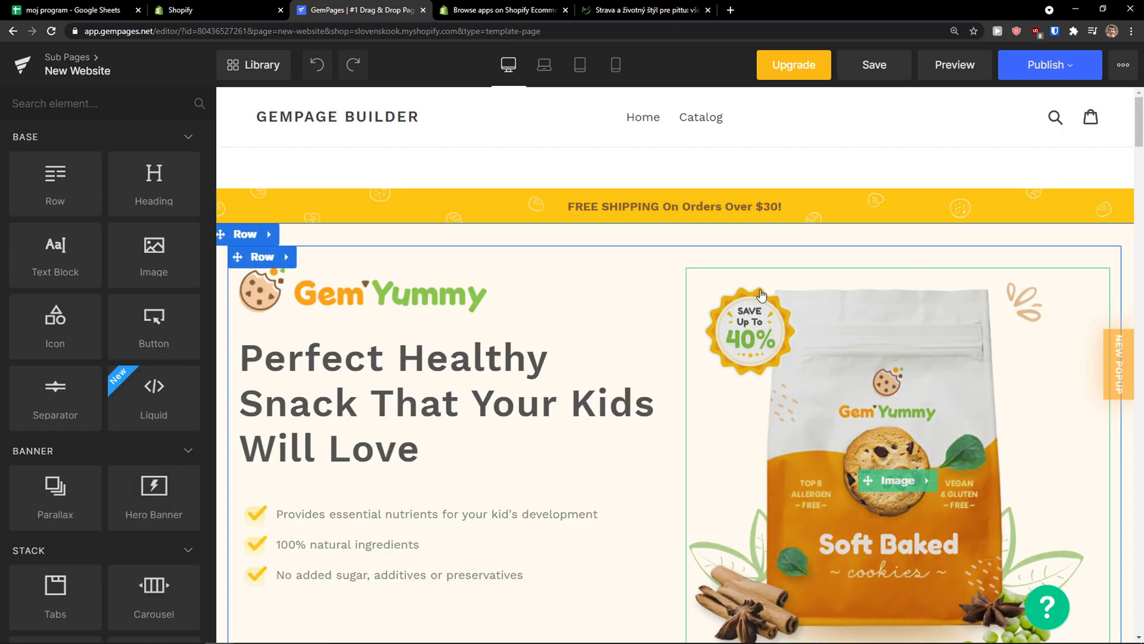
Review the hero section and the row of product benefits on the new page
{"action": "scroll", "coordinate": [370, 215], "scroll_direction": "down", "scroll_amount": 2}
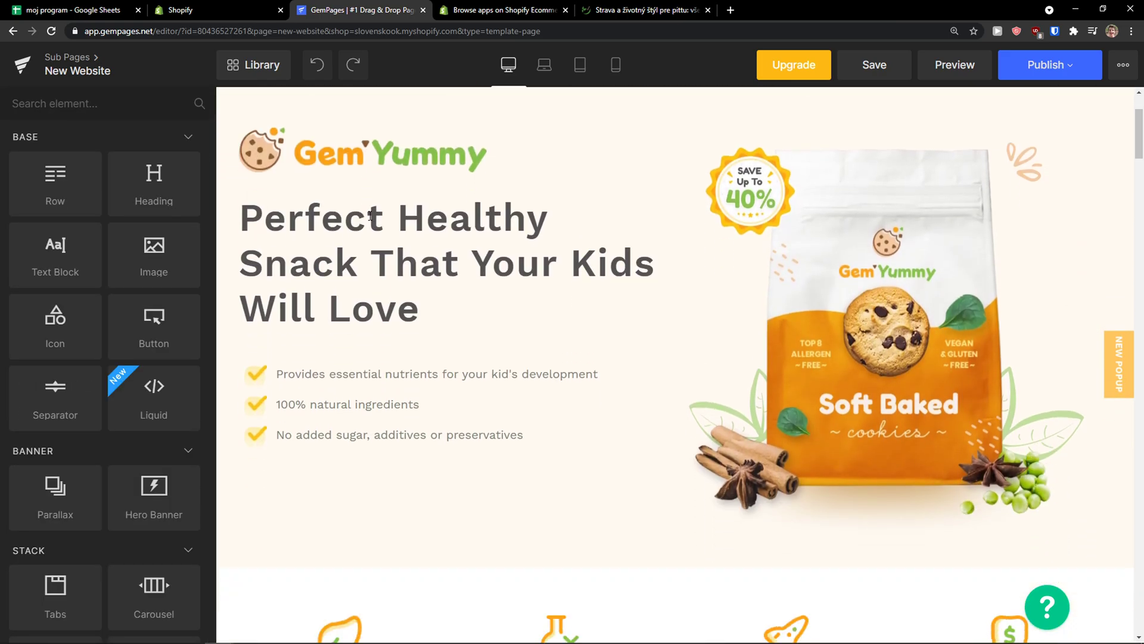
{"action": "scroll", "coordinate": [370, 216], "scroll_direction": "down", "scroll_amount": 3}
{"action": "scroll", "coordinate": [541, 341], "scroll_direction": "up", "scroll_amount": 4}
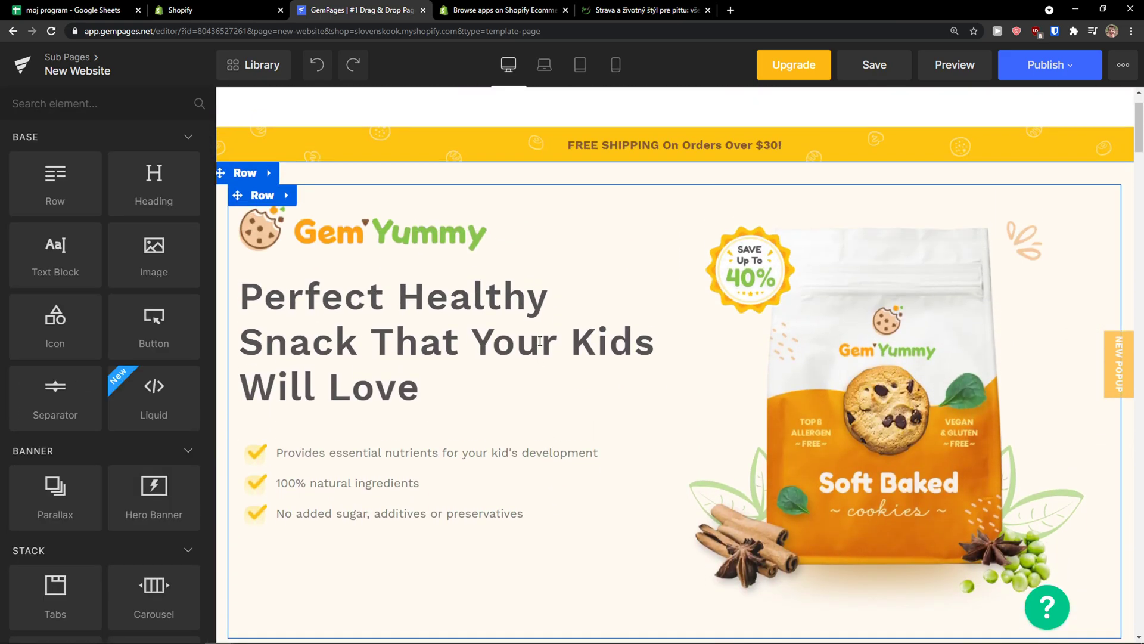
{"action": "scroll", "coordinate": [540, 341], "scroll_direction": "up", "scroll_amount": 1}
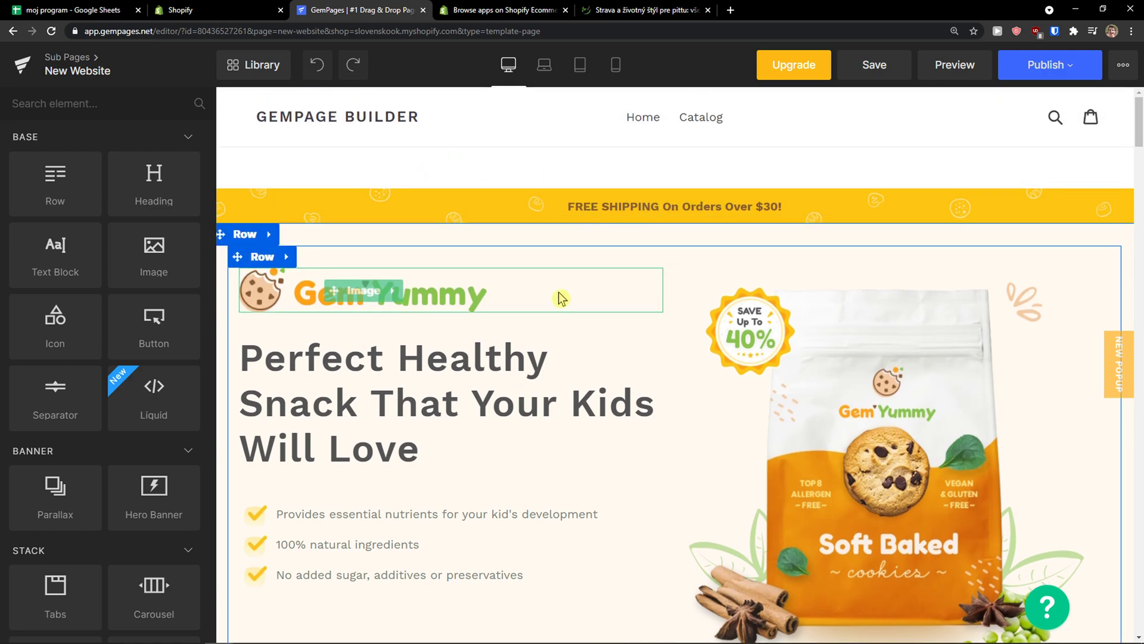
{"action": "scroll", "coordinate": [561, 296], "scroll_direction": "down", "scroll_amount": 3}
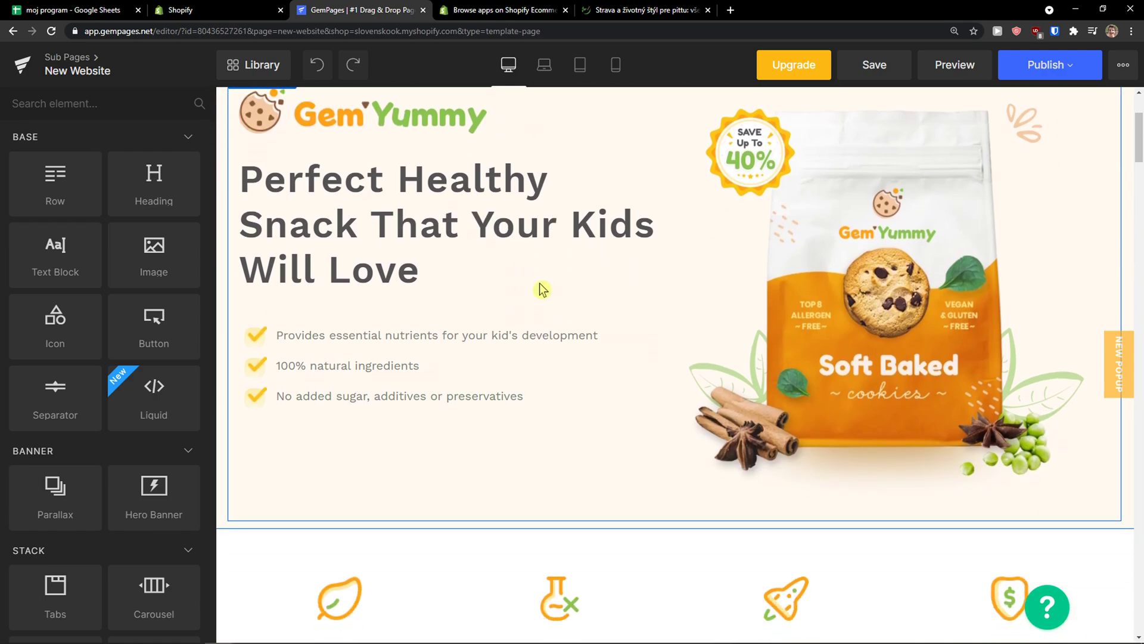
{"action": "scroll", "coordinate": [542, 290], "scroll_direction": "down", "scroll_amount": 3}
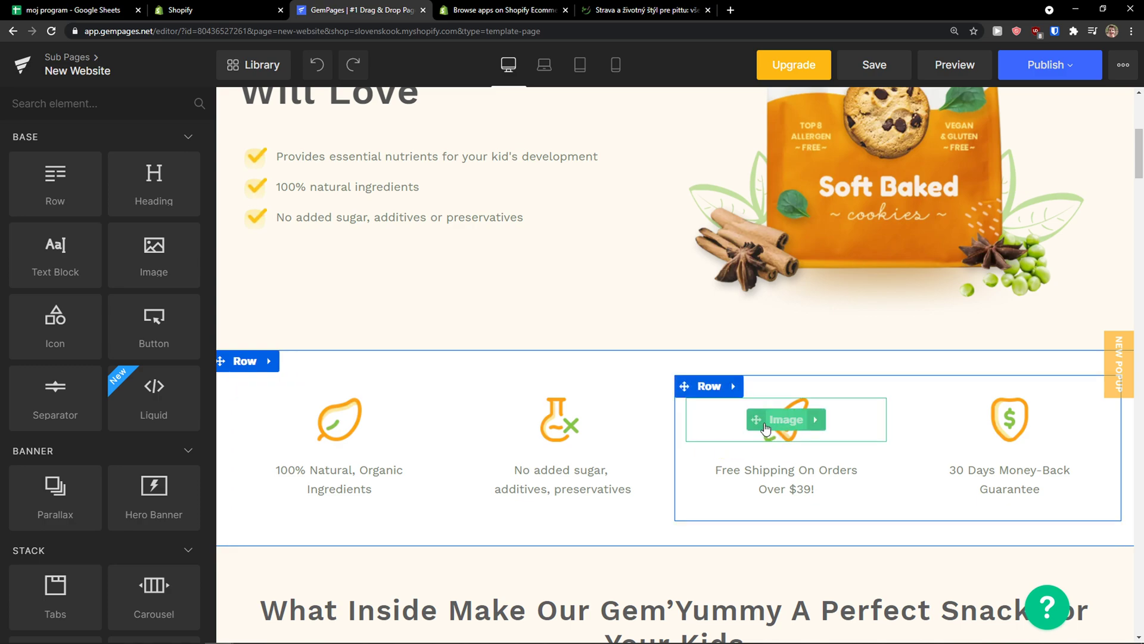
{"action": "scroll", "coordinate": [513, 433], "scroll_direction": "up", "scroll_amount": 6}
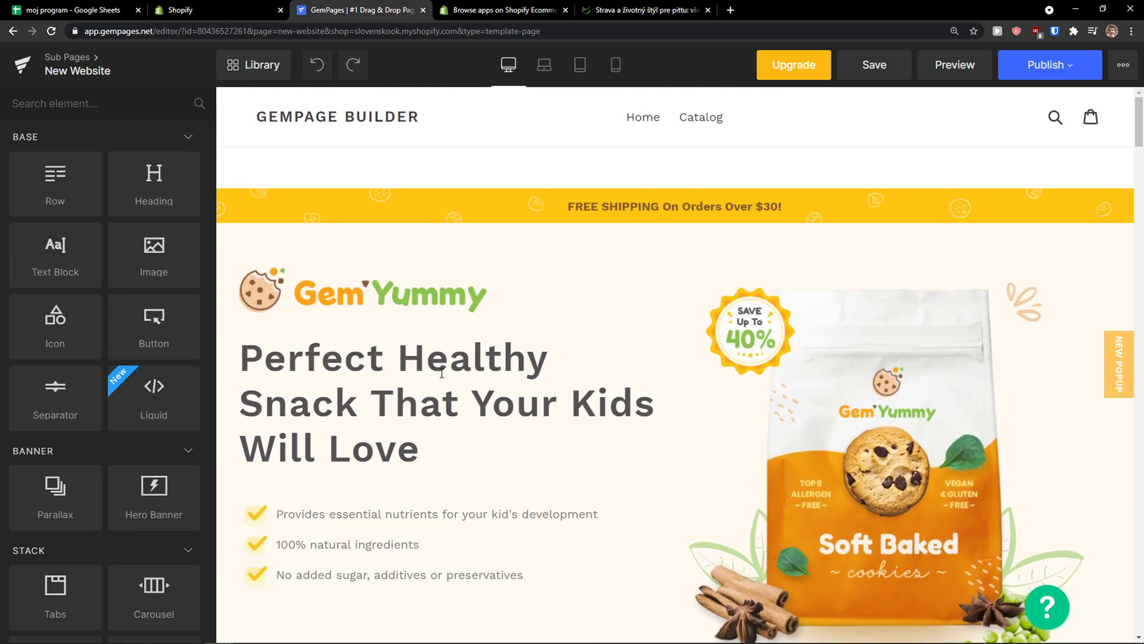
Leave the editor for the sub pages list and look at the Shopify Default Template among the home pages
{"action": "left_click", "coordinate": [187, 70]}
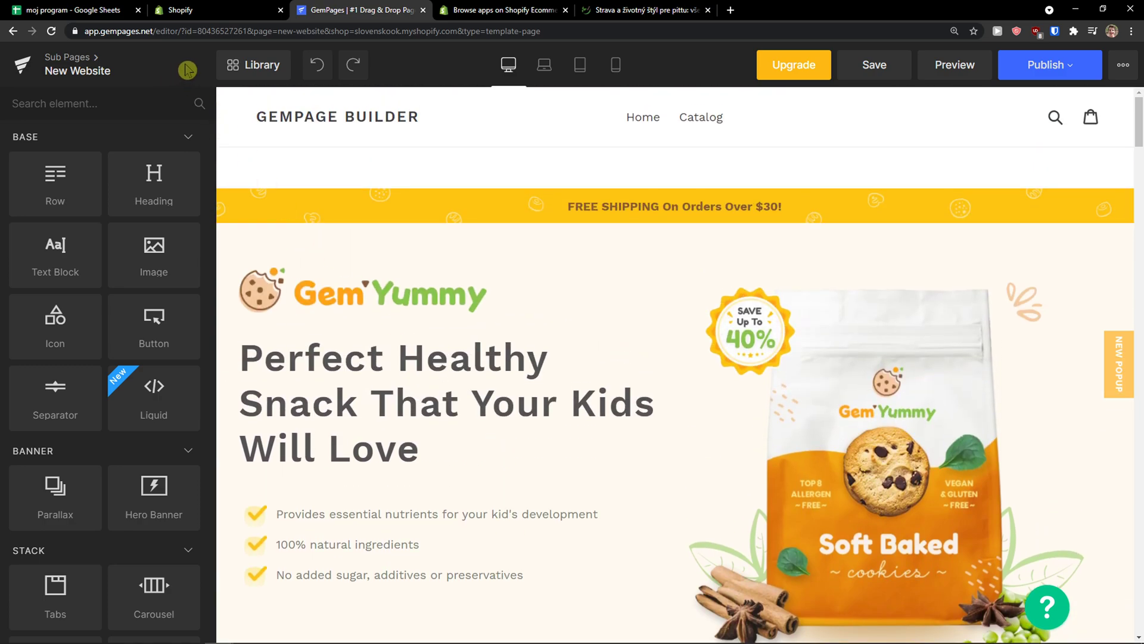
{"action": "left_click", "coordinate": [100, 61]}
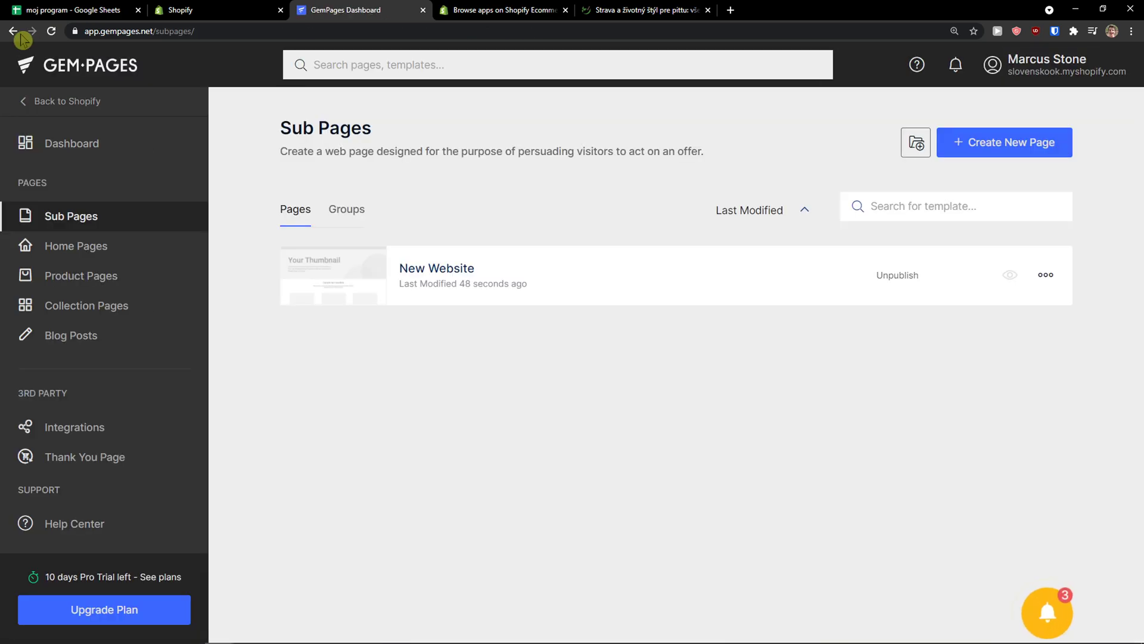
{"action": "left_click", "coordinate": [103, 236]}
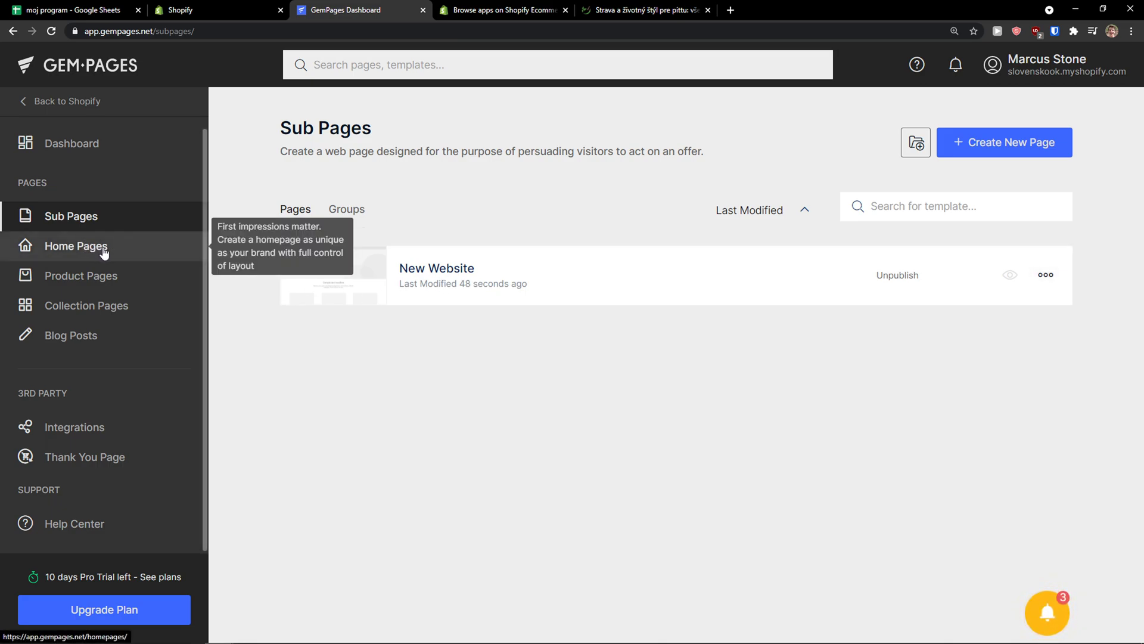
{"action": "left_click", "coordinate": [105, 251]}
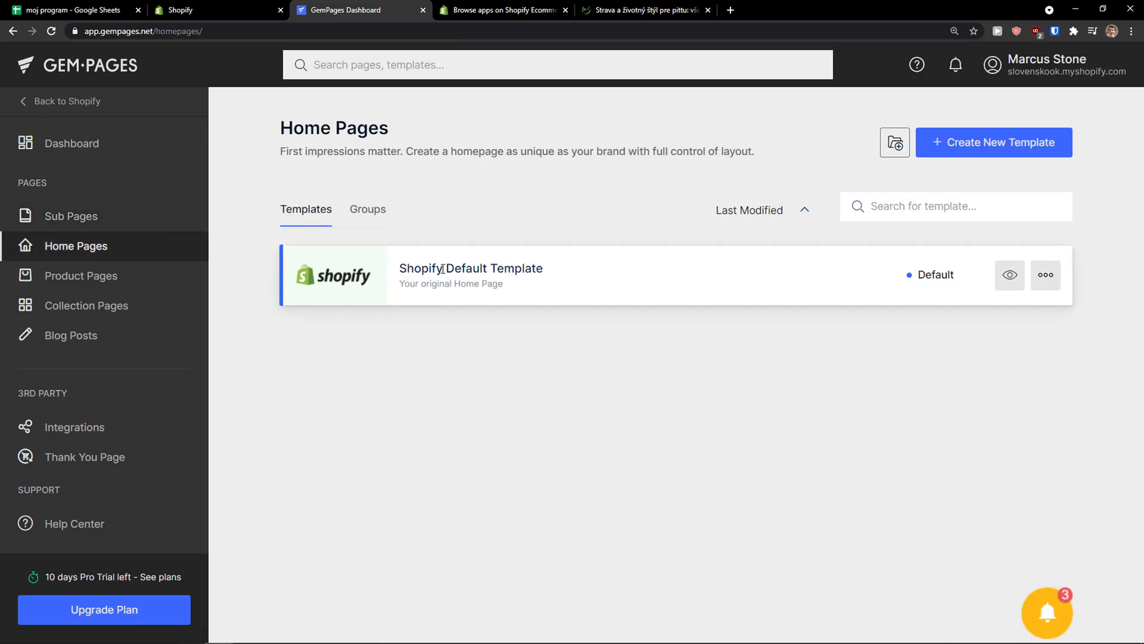
{"action": "triple_click", "coordinate": [407, 275]}
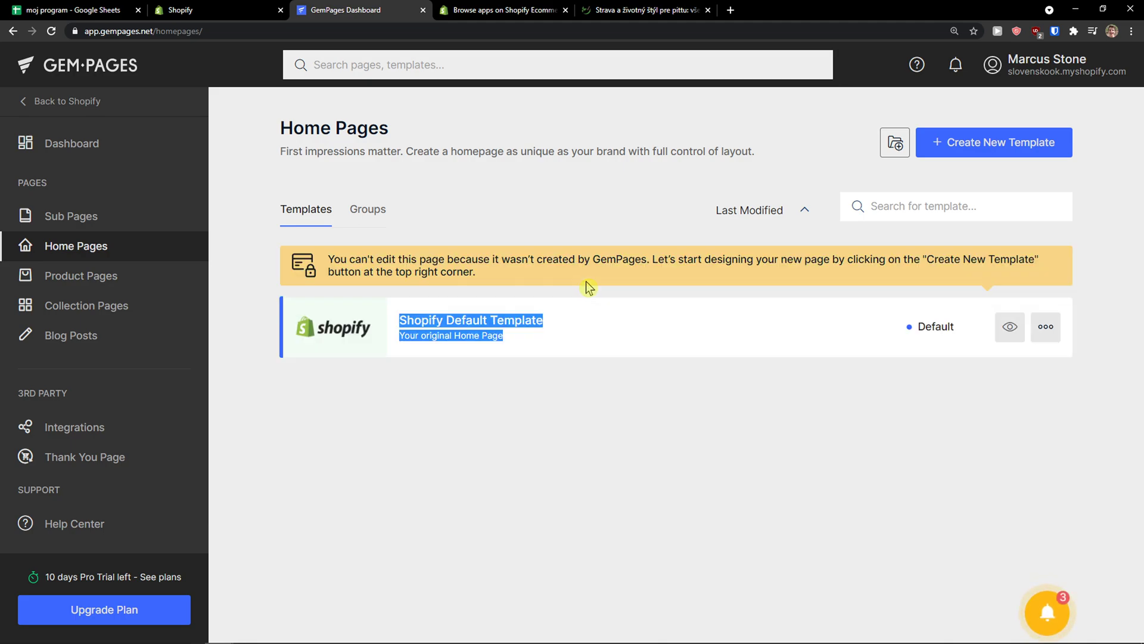
Reopen the New Website sub page in the editor and continue editing without entering the store password
{"action": "left_click", "coordinate": [90, 227]}
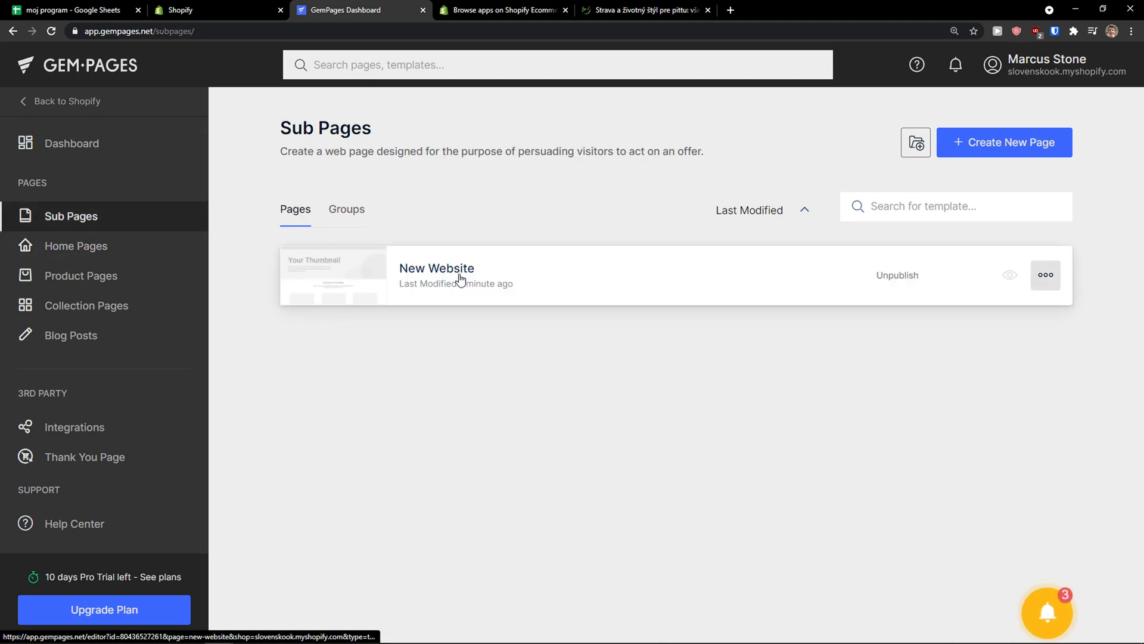
{"action": "left_click", "coordinate": [523, 278]}
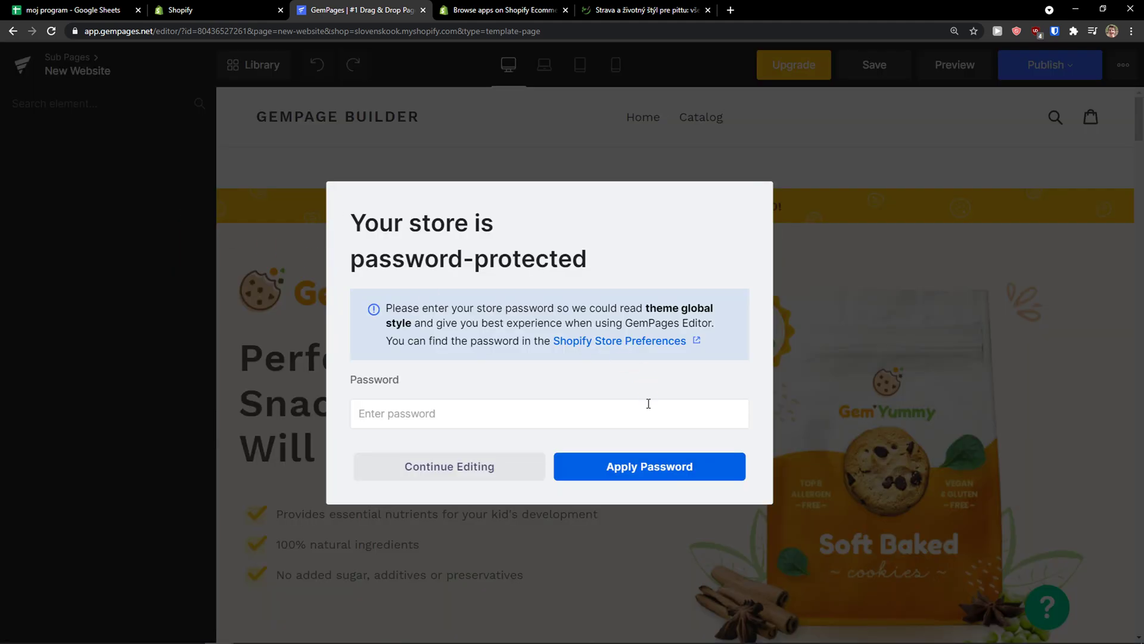
{"action": "left_click", "coordinate": [477, 474]}
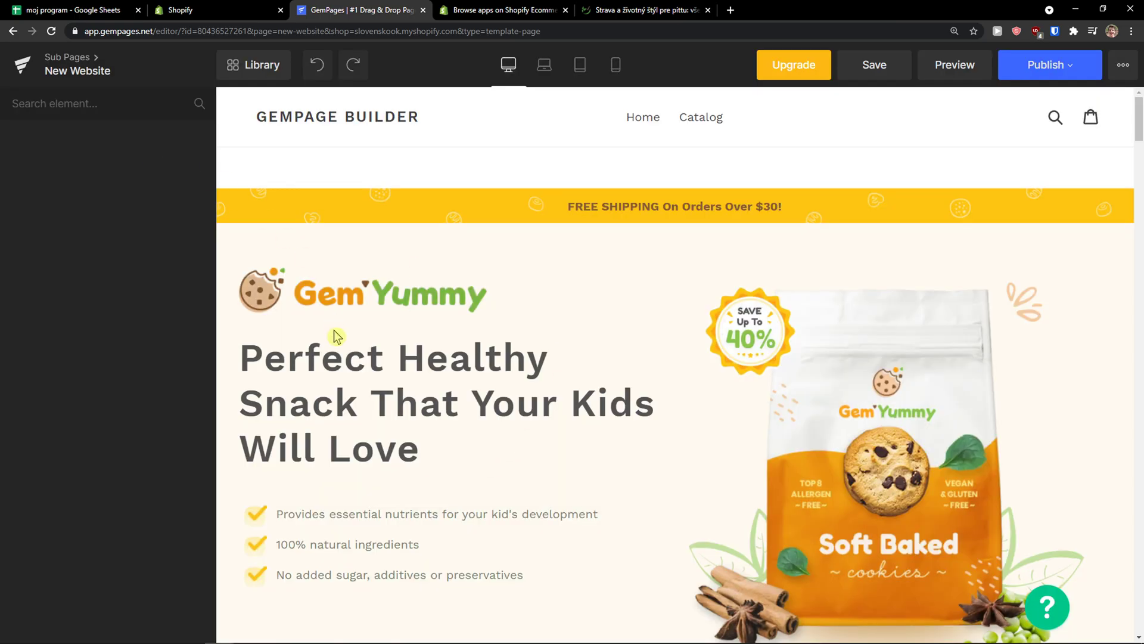
Browse the ready-made blocks in the editor's library, including the bundles, product pricing and FAQ styles
{"action": "left_click", "coordinate": [336, 357]}
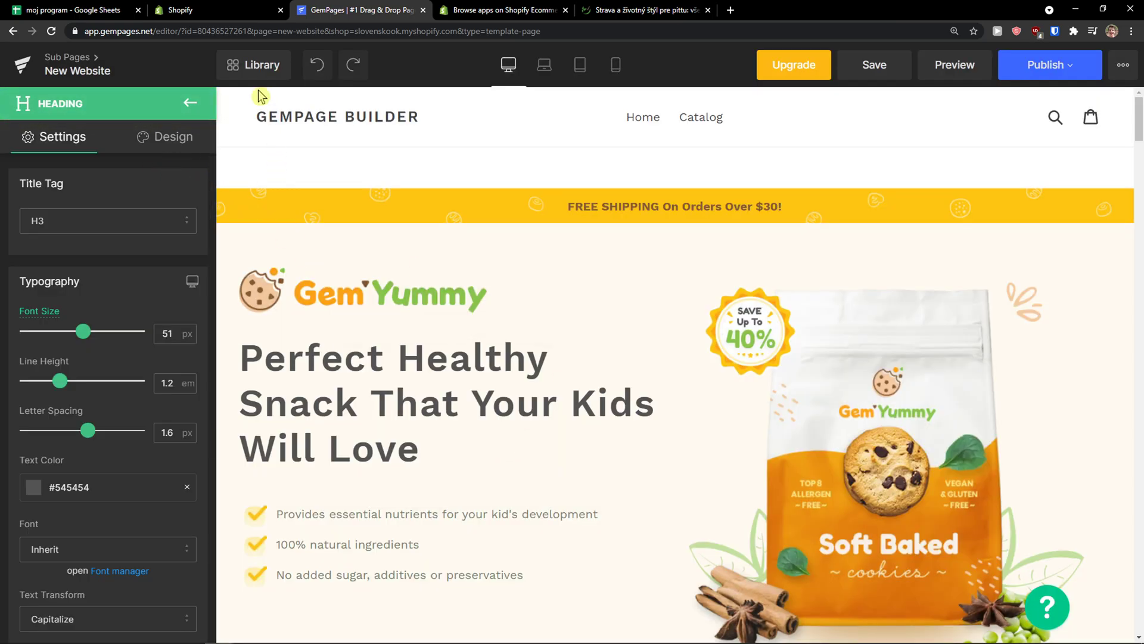
{"action": "left_click", "coordinate": [257, 67]}
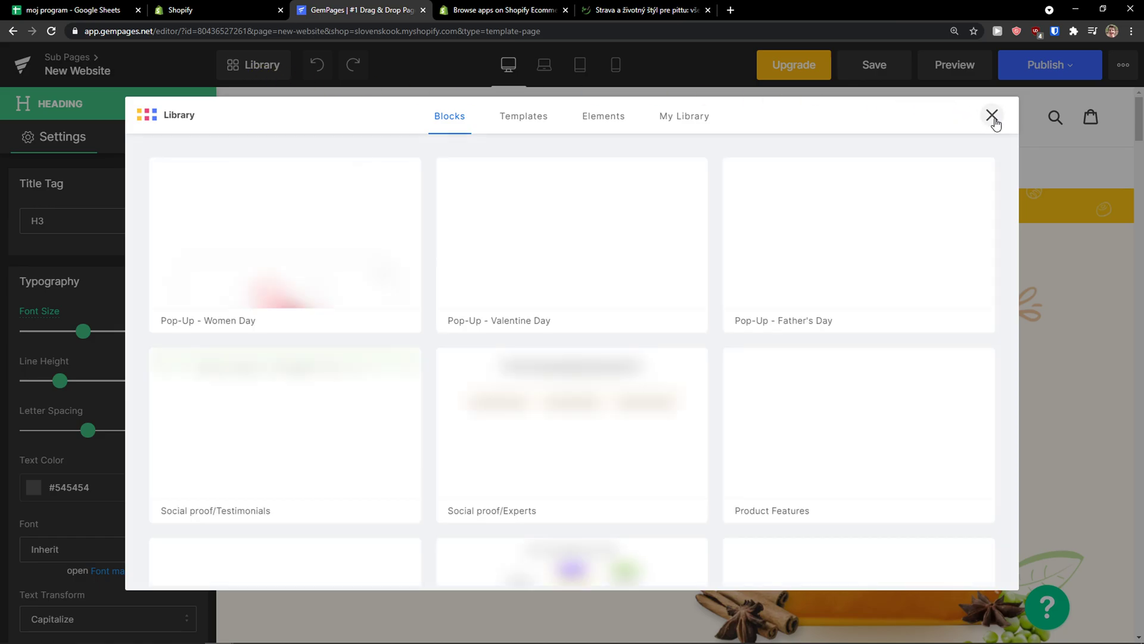
{"action": "left_click", "coordinate": [992, 116]}
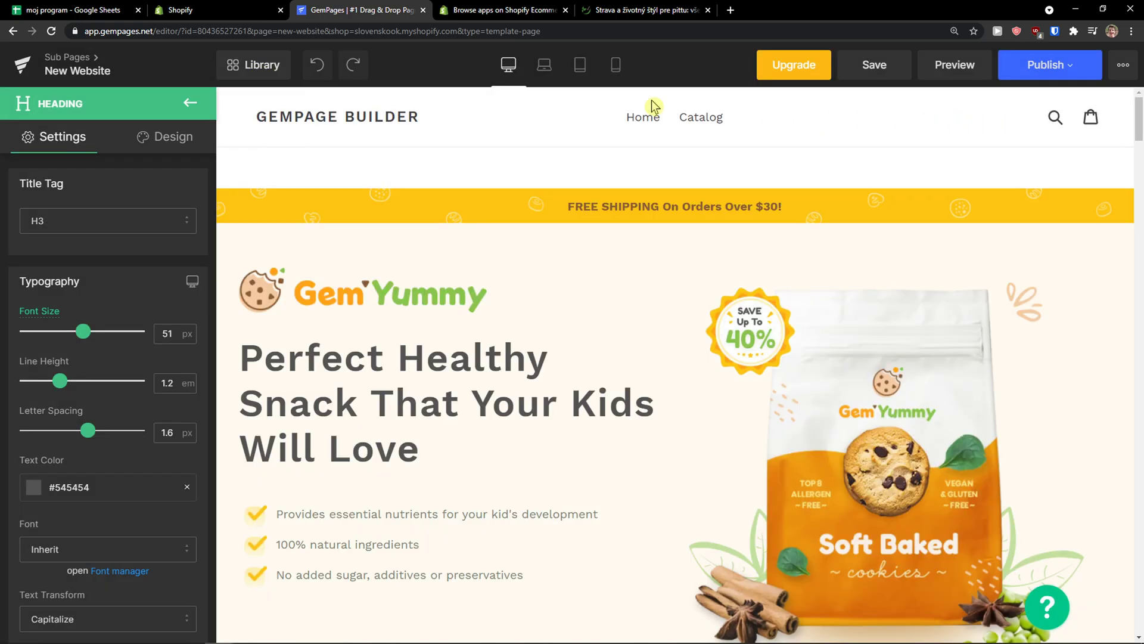
{"action": "left_click", "coordinate": [262, 67]}
{"action": "scroll", "coordinate": [431, 251], "scroll_direction": "down", "scroll_amount": 3}
{"action": "scroll", "coordinate": [431, 252], "scroll_direction": "down", "scroll_amount": 4}
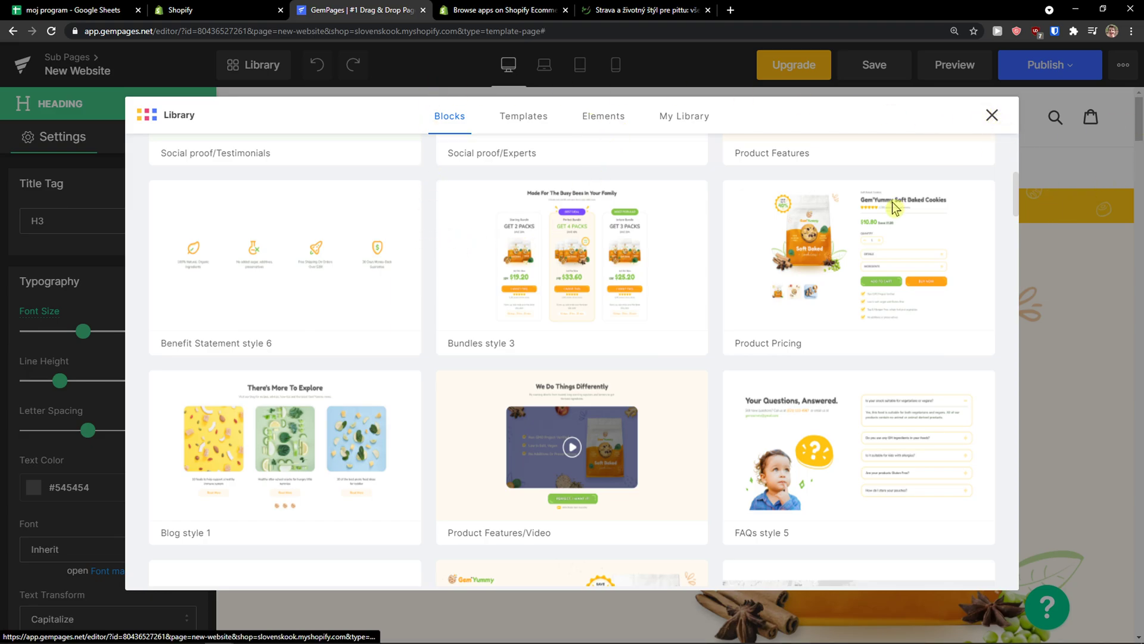
Look over the library's page templates and its full list of elements
{"action": "left_click", "coordinate": [523, 115]}
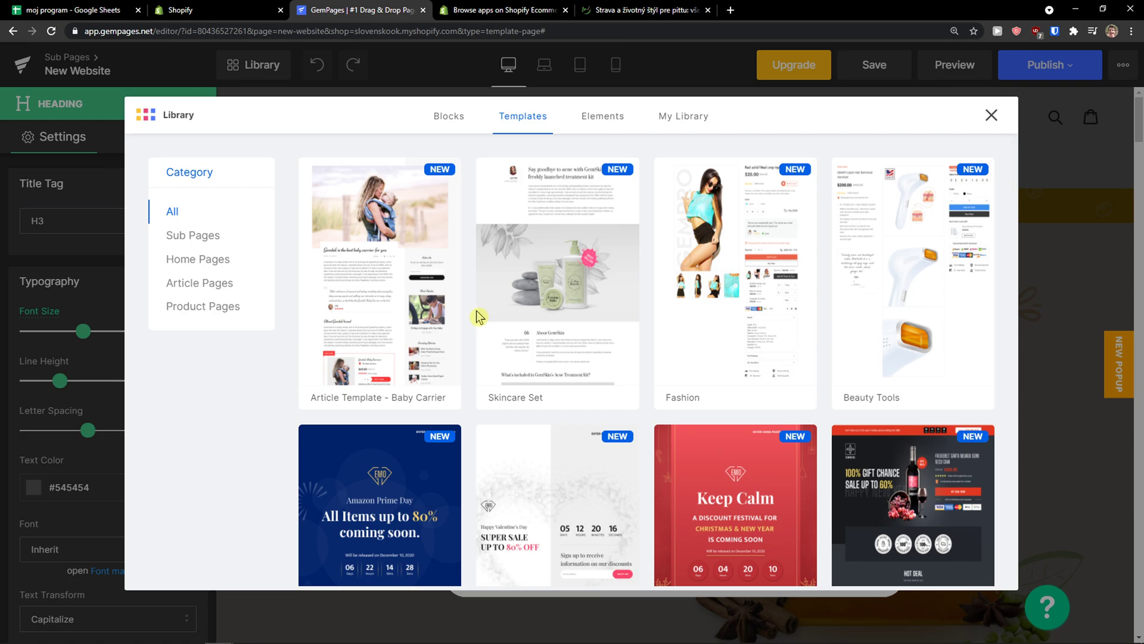
{"action": "left_click", "coordinate": [603, 117]}
{"action": "scroll", "coordinate": [593, 278], "scroll_direction": "down", "scroll_amount": 3}
{"action": "scroll", "coordinate": [593, 277], "scroll_direction": "down", "scroll_amount": 7}
{"action": "scroll", "coordinate": [593, 277], "scroll_direction": "down", "scroll_amount": 1}
{"action": "scroll", "coordinate": [593, 277], "scroll_direction": "up", "scroll_amount": 8}
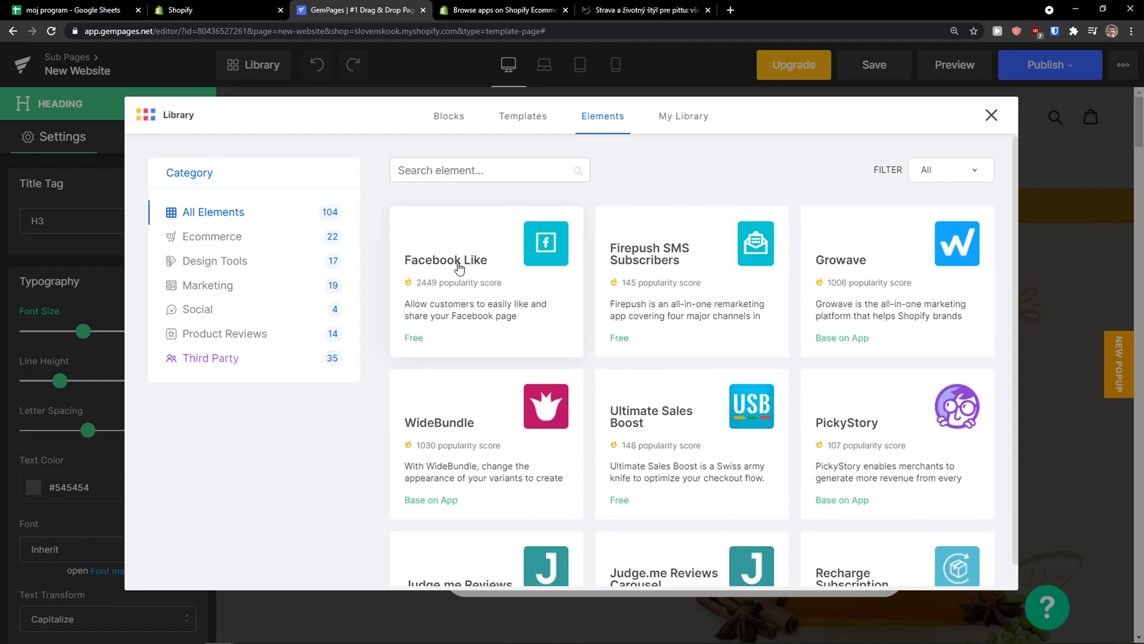
Examine the Ecommerce category of elements in the library
{"action": "left_click", "coordinate": [234, 245]}
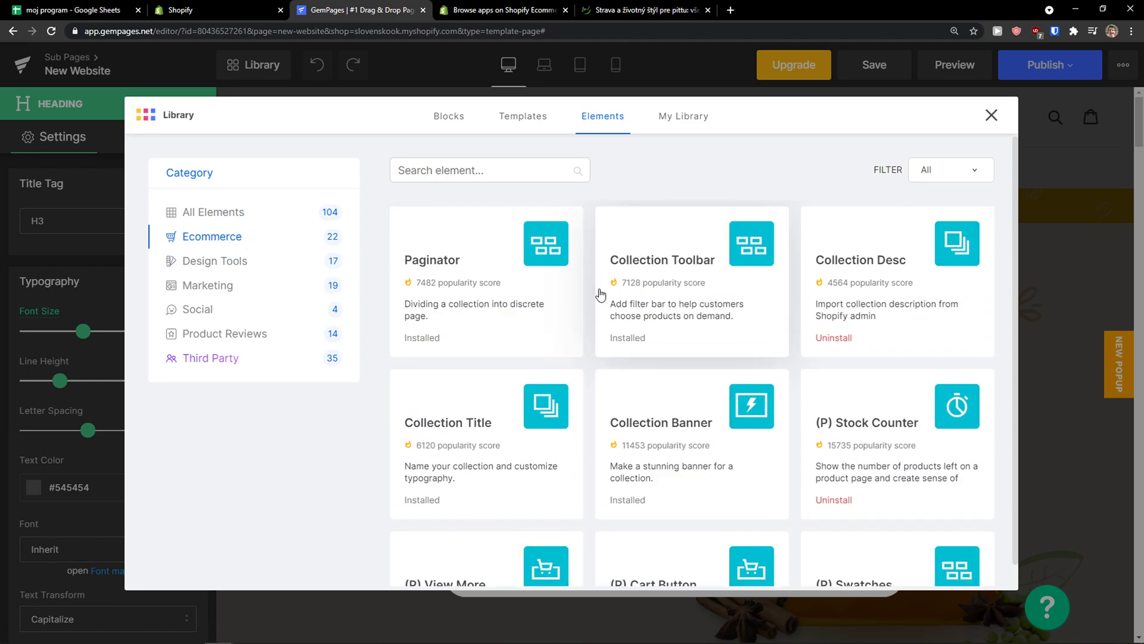
{"action": "scroll", "coordinate": [599, 296], "scroll_direction": "down", "scroll_amount": 3}
{"action": "scroll", "coordinate": [596, 300], "scroll_direction": "down", "scroll_amount": 2}
{"action": "scroll", "coordinate": [593, 296], "scroll_direction": "up", "scroll_amount": 4}
{"action": "scroll", "coordinate": [602, 378], "scroll_direction": "up", "scroll_amount": 1}
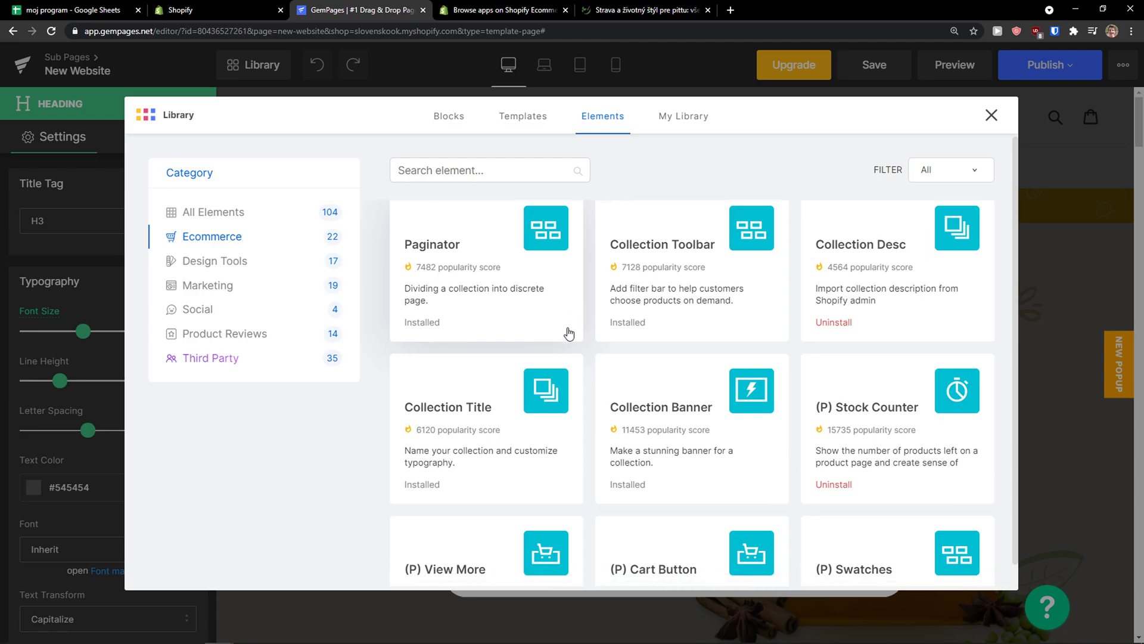
View the details of the Collection Banner element and check the My Library collection
{"action": "scroll", "coordinate": [596, 332], "scroll_direction": "down", "scroll_amount": 1}
{"action": "left_click", "coordinate": [691, 352]}
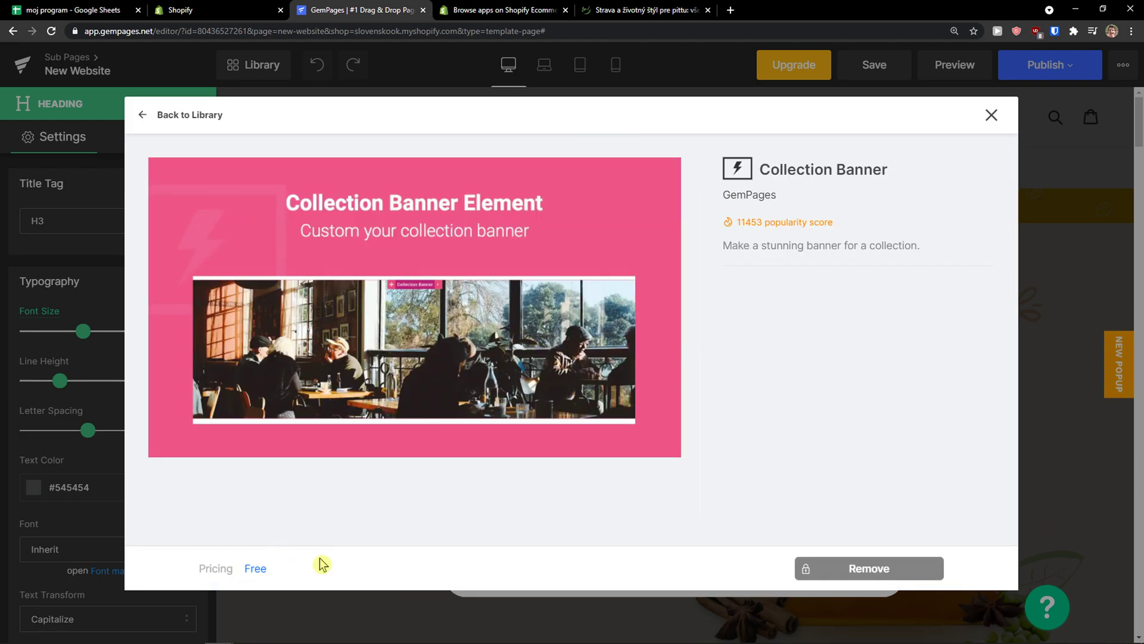
{"action": "left_click", "coordinate": [146, 118]}
{"action": "left_click", "coordinate": [670, 115]}
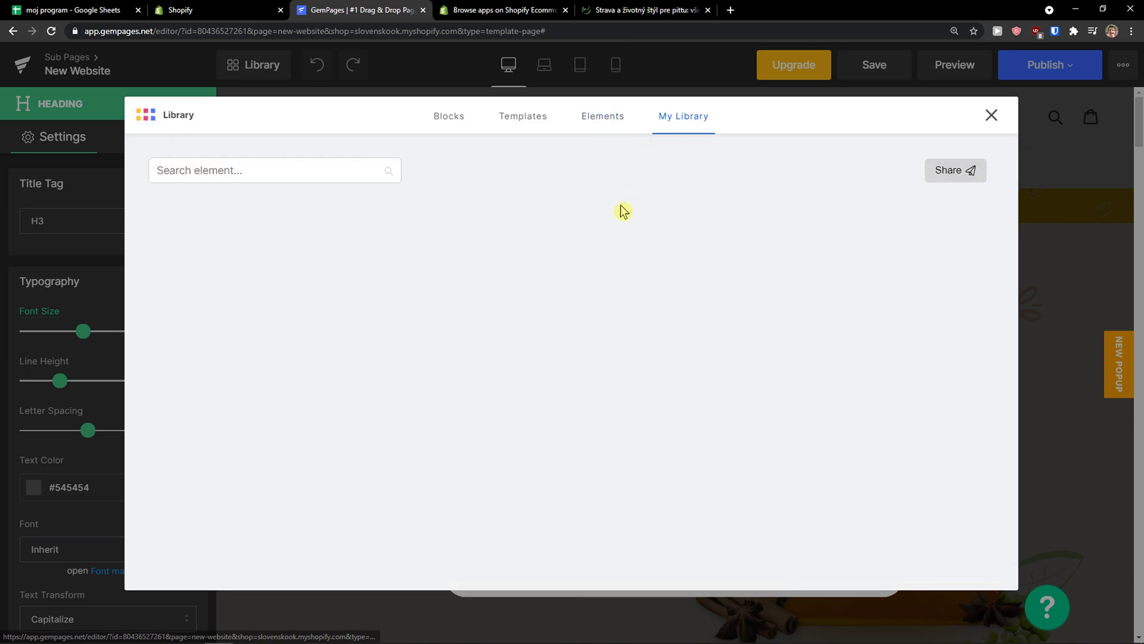
Close the library and the immune system foods popup, and return to the list of page elements
{"action": "left_click", "coordinate": [993, 116]}
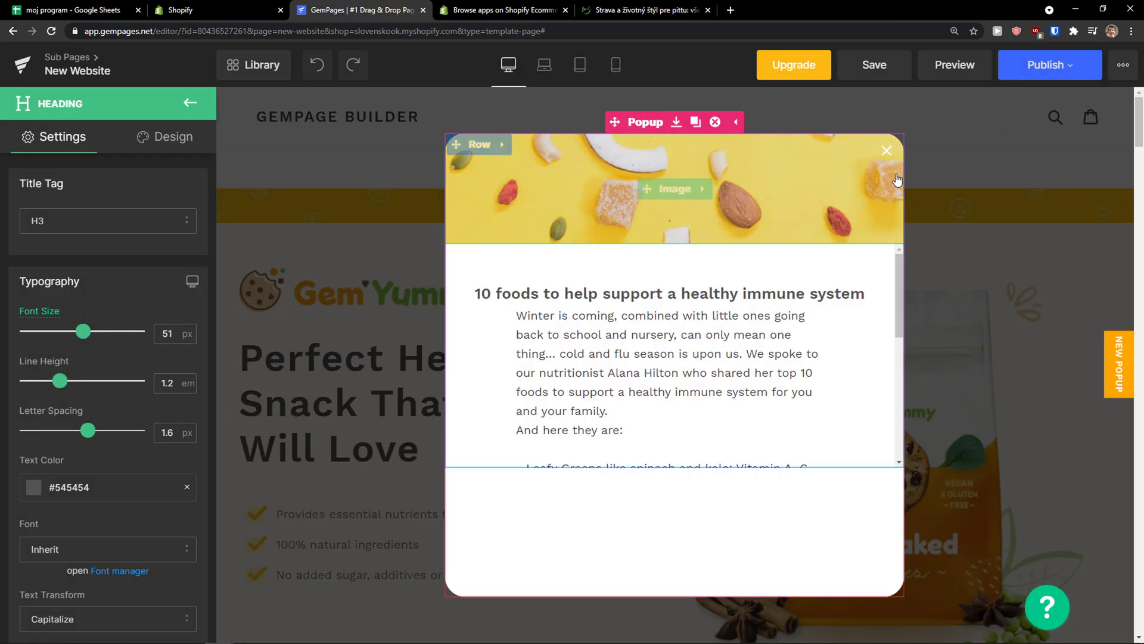
{"action": "left_click", "coordinate": [891, 155]}
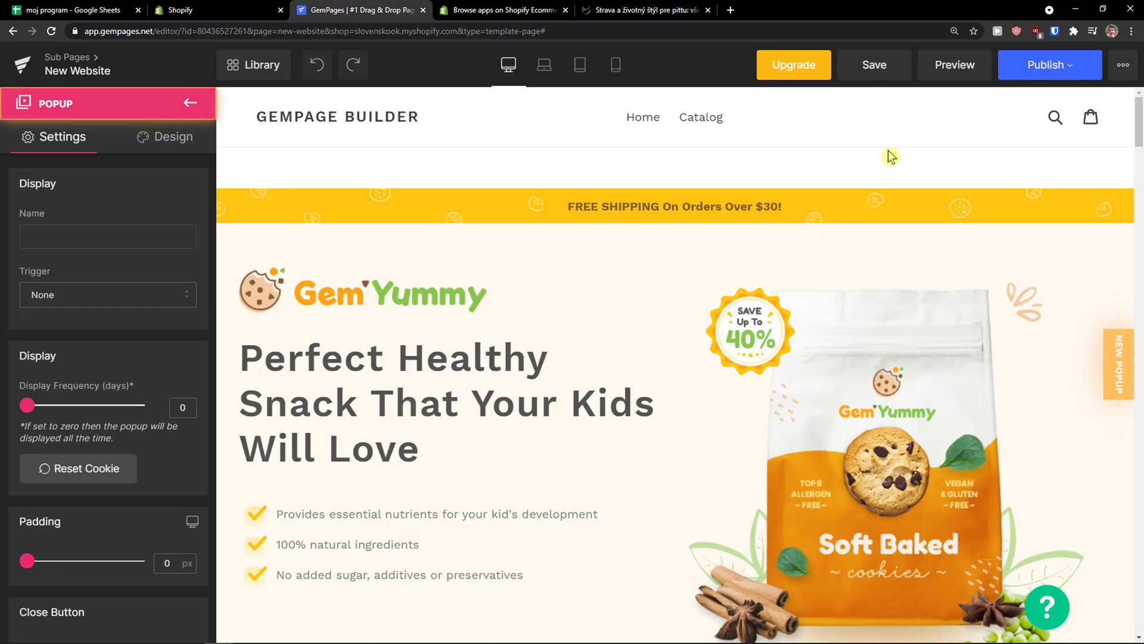
{"action": "left_click", "coordinate": [188, 106]}
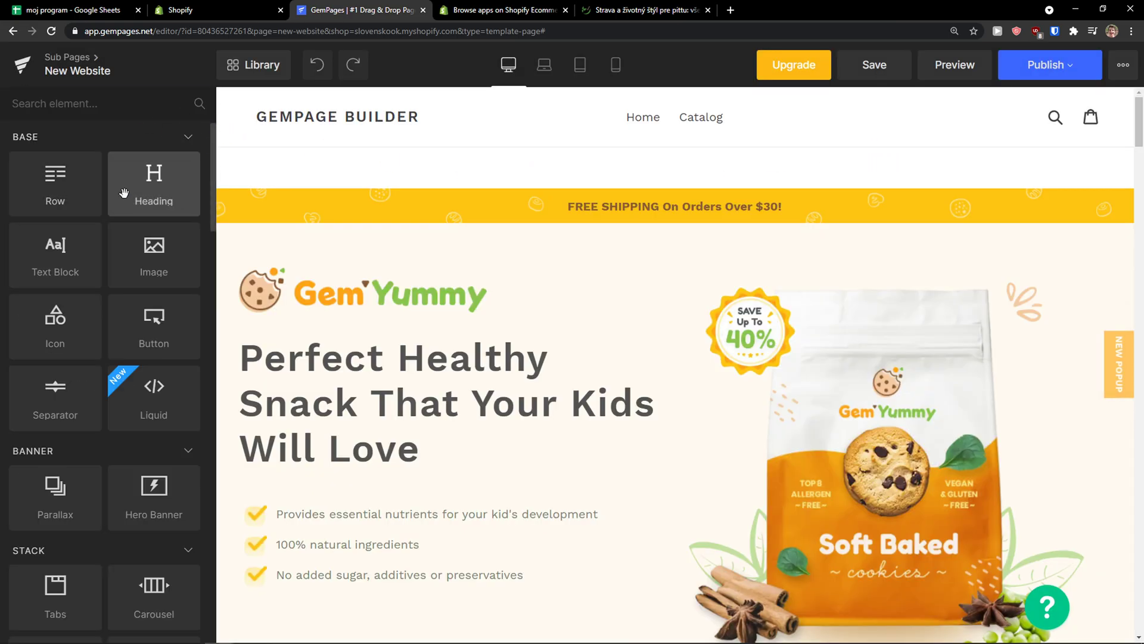
Add a Heading element above the "Made For The Busy Bees In Your Family" section and look through its settings
{"action": "scroll", "coordinate": [247, 296], "scroll_direction": "down", "scroll_amount": 6}
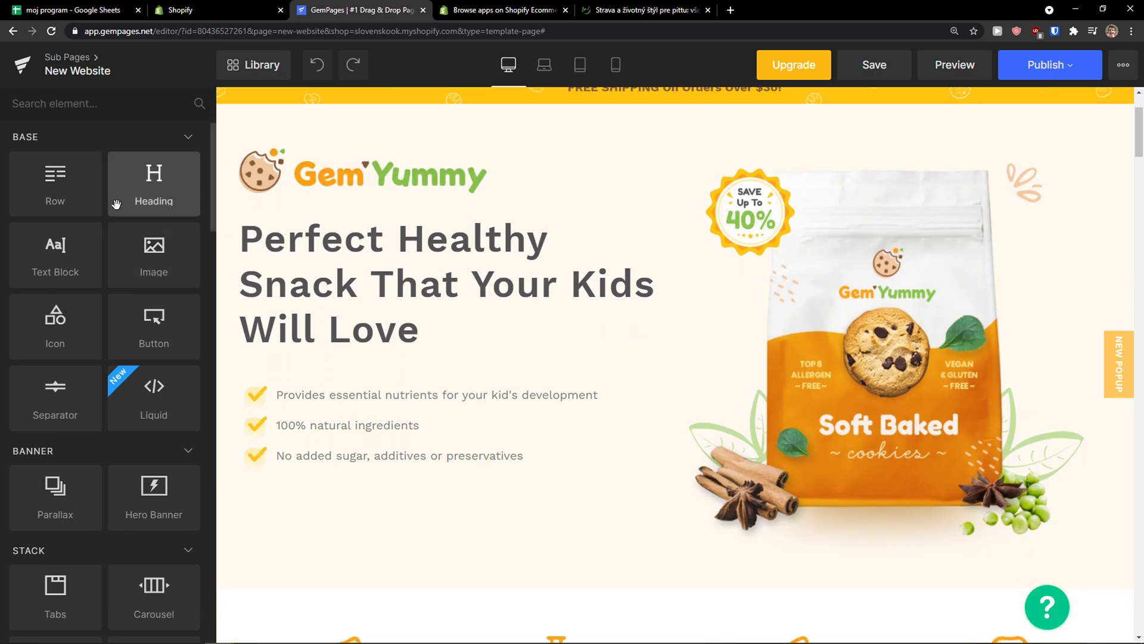
{"action": "scroll", "coordinate": [248, 296], "scroll_direction": "down", "scroll_amount": 15}
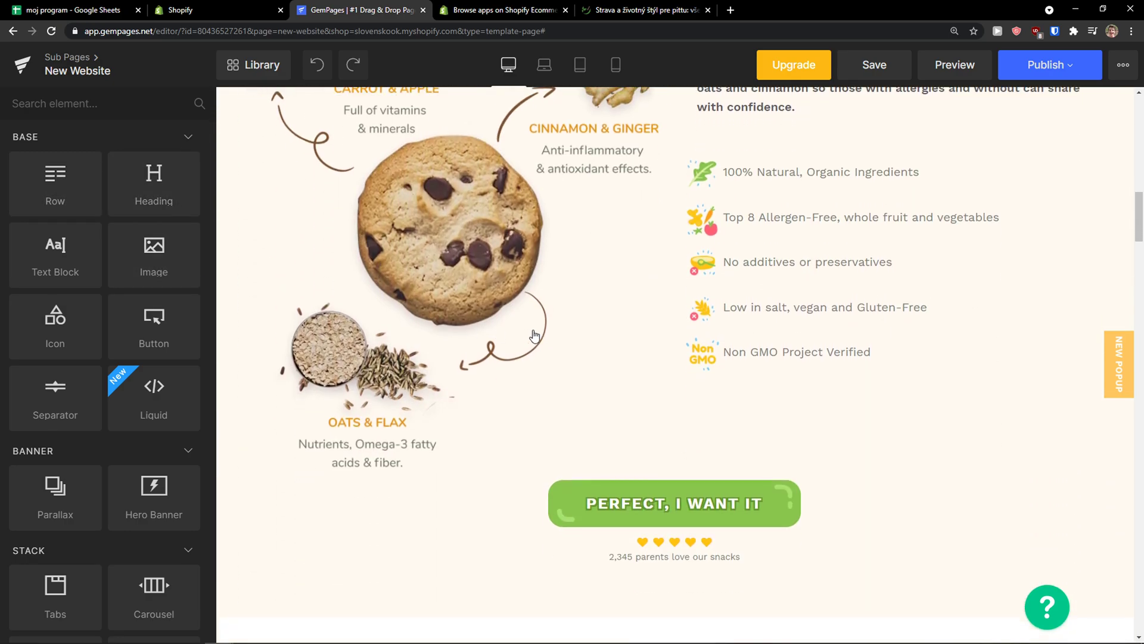
{"action": "scroll", "coordinate": [605, 429], "scroll_direction": "down", "scroll_amount": 3}
{"action": "left_click_drag", "start_coordinate": [154, 179], "coordinate": [508, 265]}
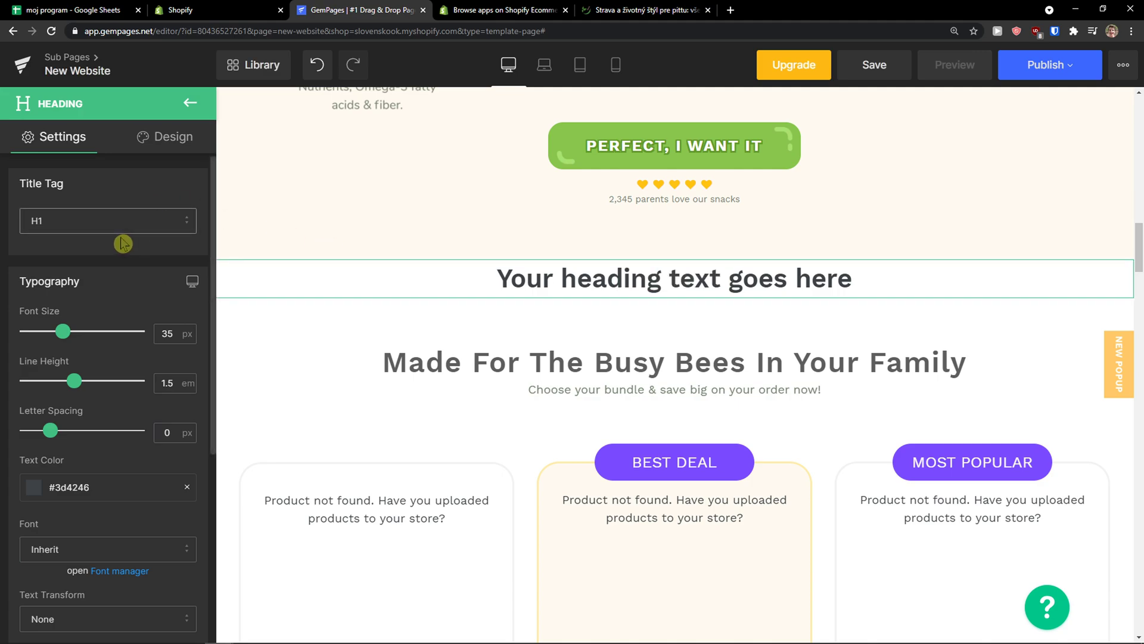
{"action": "scroll", "coordinate": [94, 381], "scroll_direction": "down", "scroll_amount": 5}
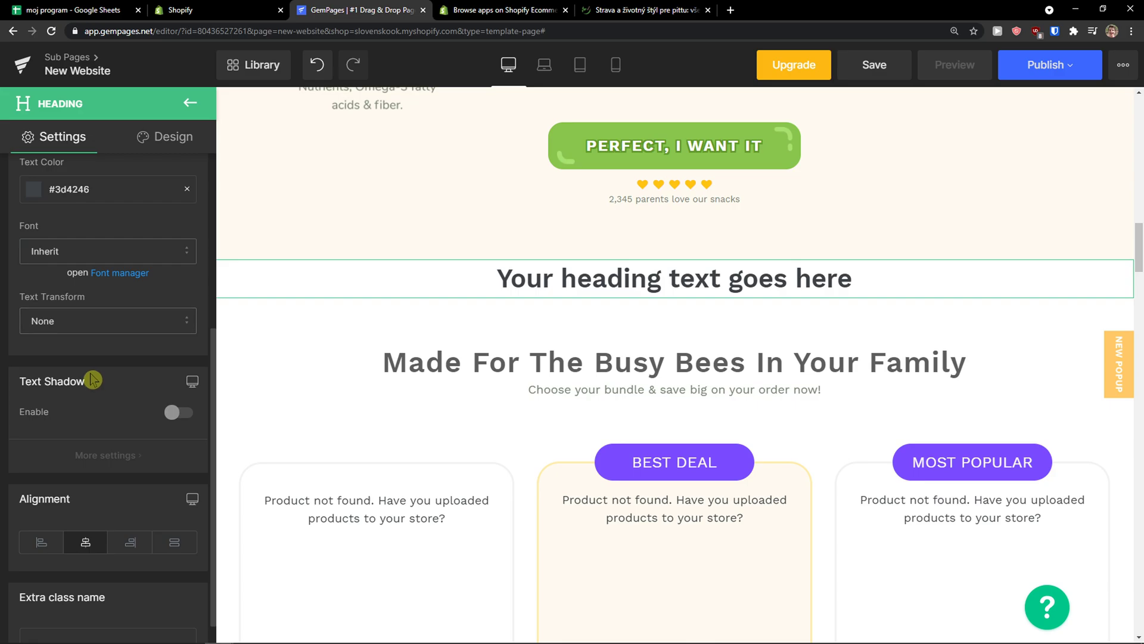
{"action": "scroll", "coordinate": [90, 373], "scroll_direction": "down", "scroll_amount": 1}
{"action": "left_click", "coordinate": [190, 104]}
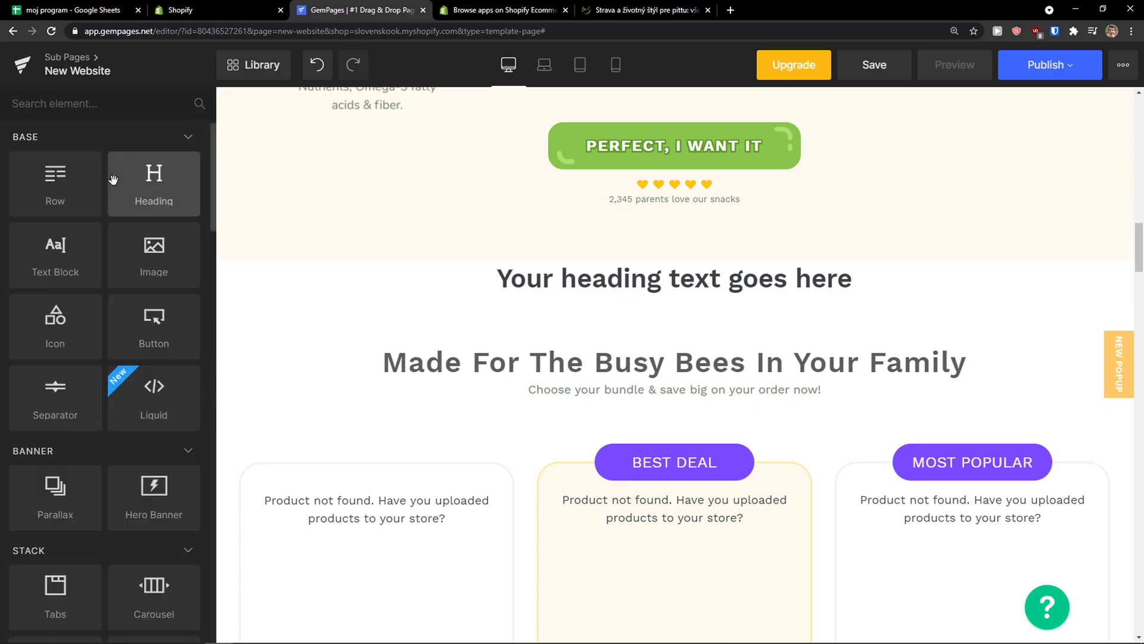
Add a Button element directly below the new heading and set its font size to 24 px
{"action": "left_click_drag", "start_coordinate": [153, 326], "coordinate": [612, 301]}
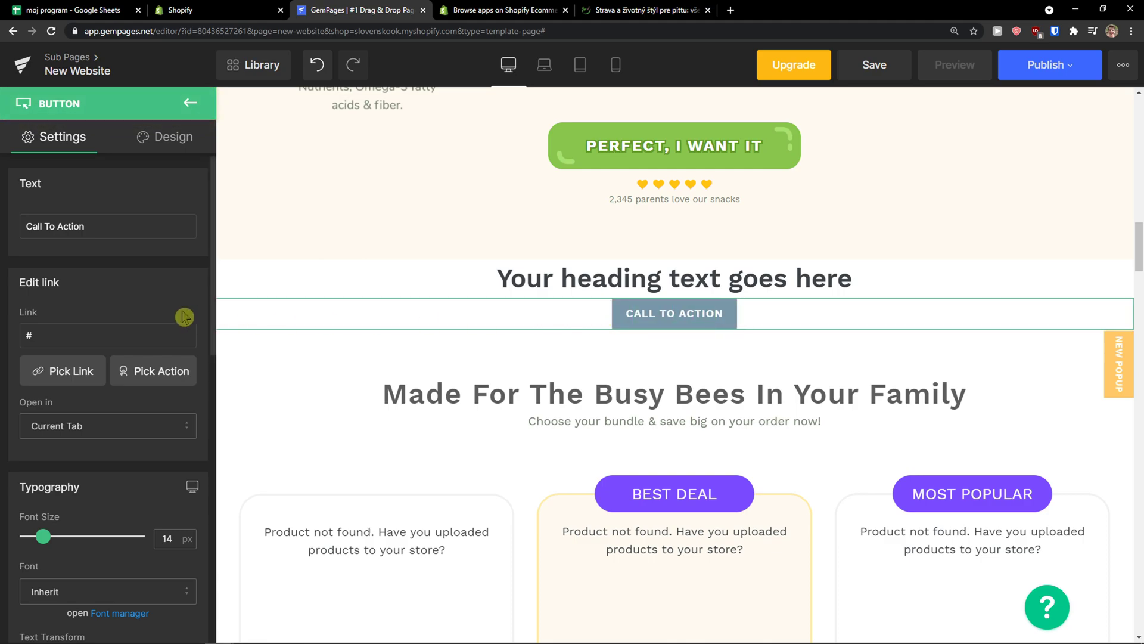
{"action": "left_click_drag", "start_coordinate": [53, 532], "coordinate": [58, 535]}
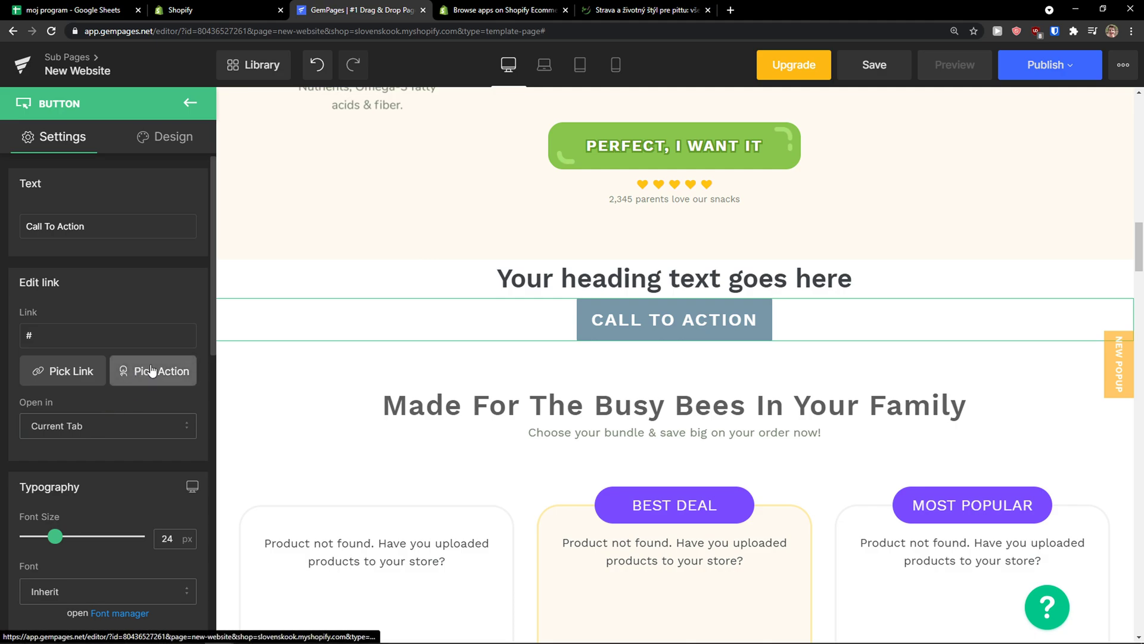
{"action": "scroll", "coordinate": [151, 371], "scroll_direction": "down", "scroll_amount": 4}
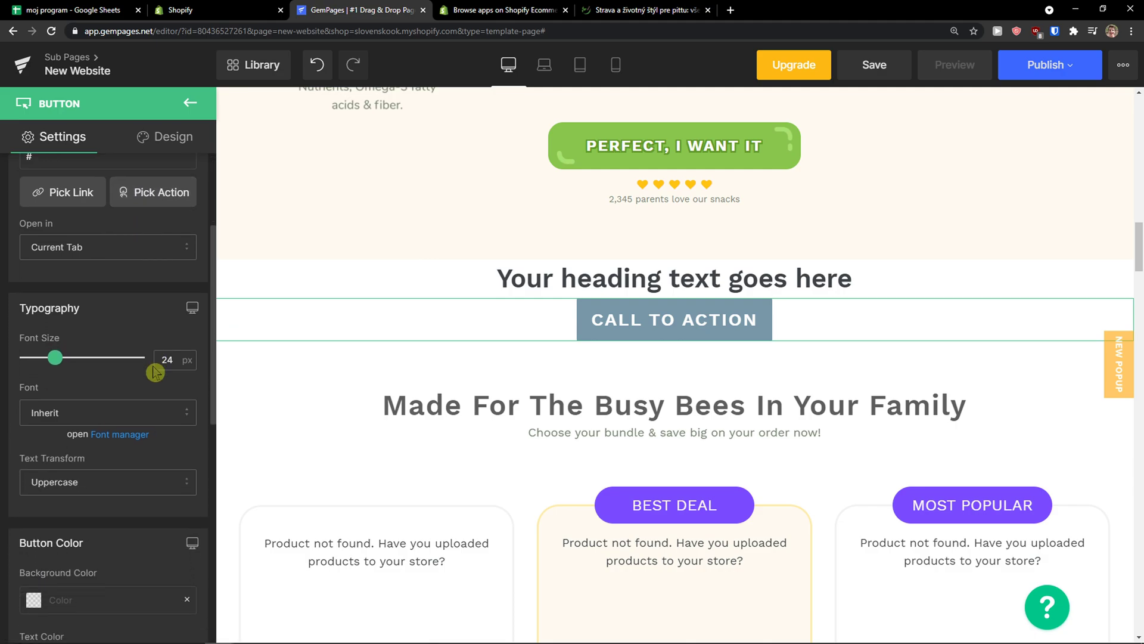
{"action": "scroll", "coordinate": [76, 427], "scroll_direction": "up", "scroll_amount": 5}
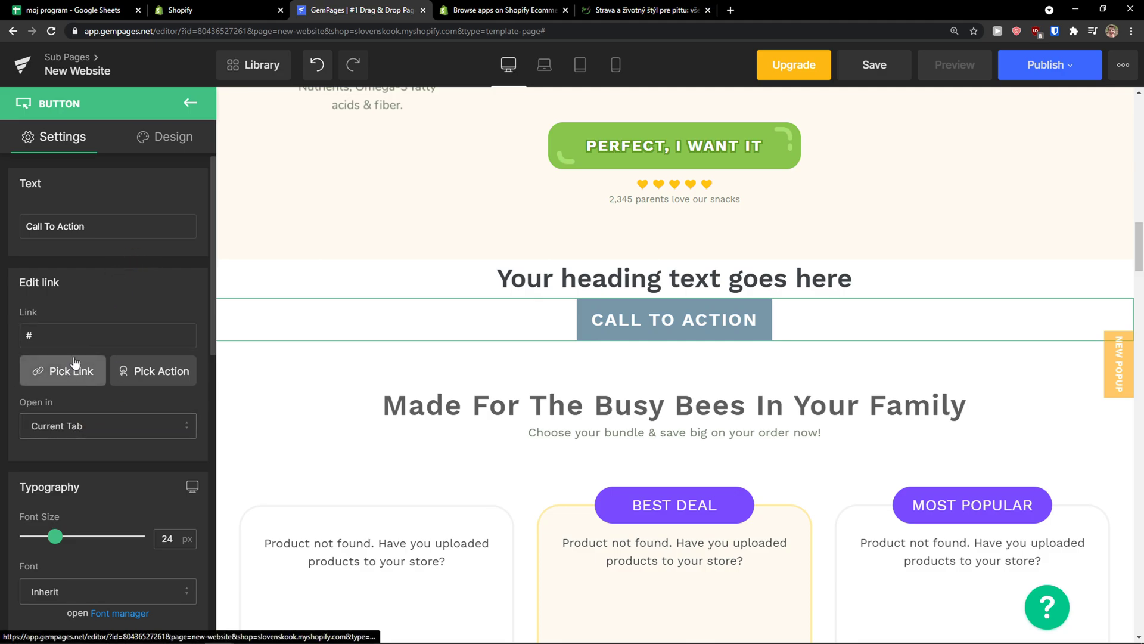
Review the button's link, color, dimension and scroll speed settings, keeping the link set to open in Current Tab
{"action": "scroll", "coordinate": [18, 364], "scroll_direction": "down", "scroll_amount": 1}
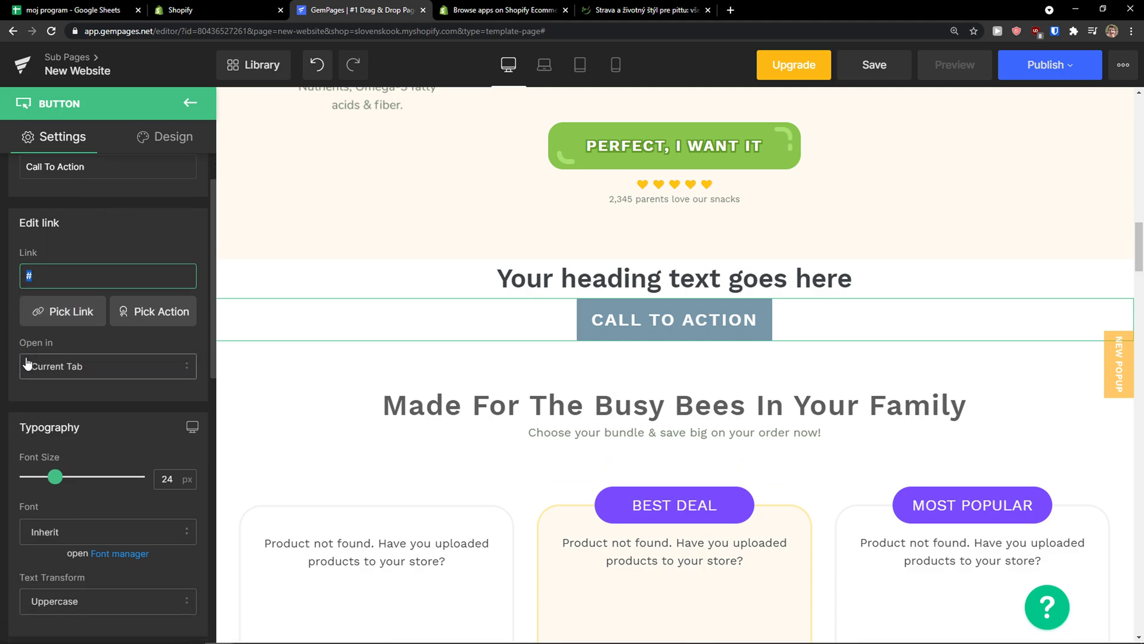
{"action": "left_click", "coordinate": [38, 366]}
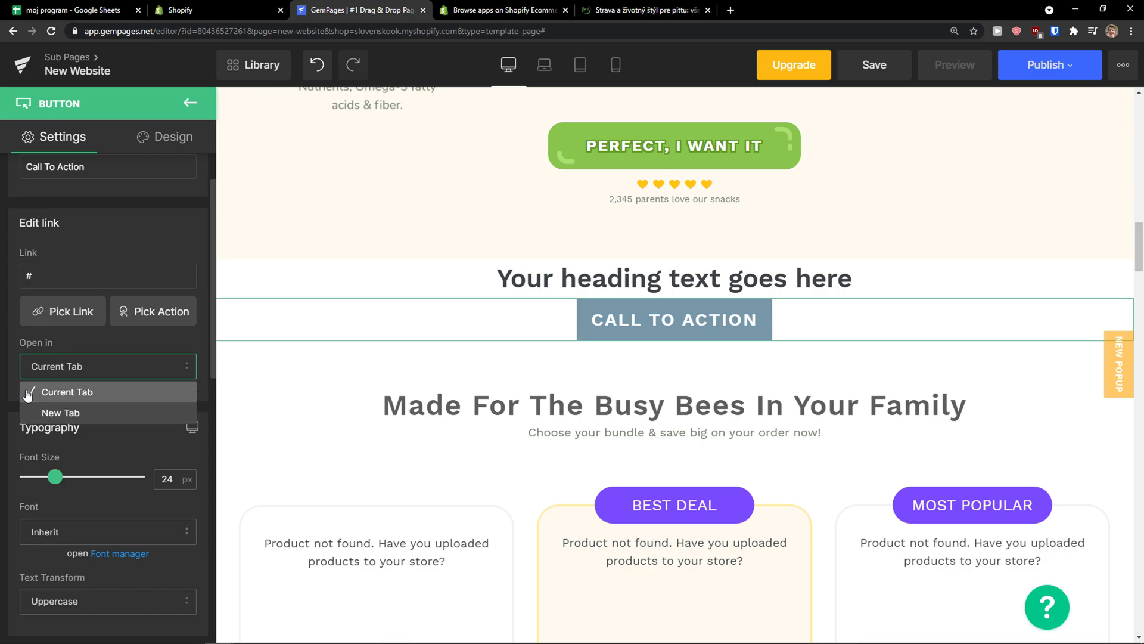
{"action": "left_click", "coordinate": [27, 389]}
{"action": "scroll", "coordinate": [15, 376], "scroll_direction": "down", "scroll_amount": 10}
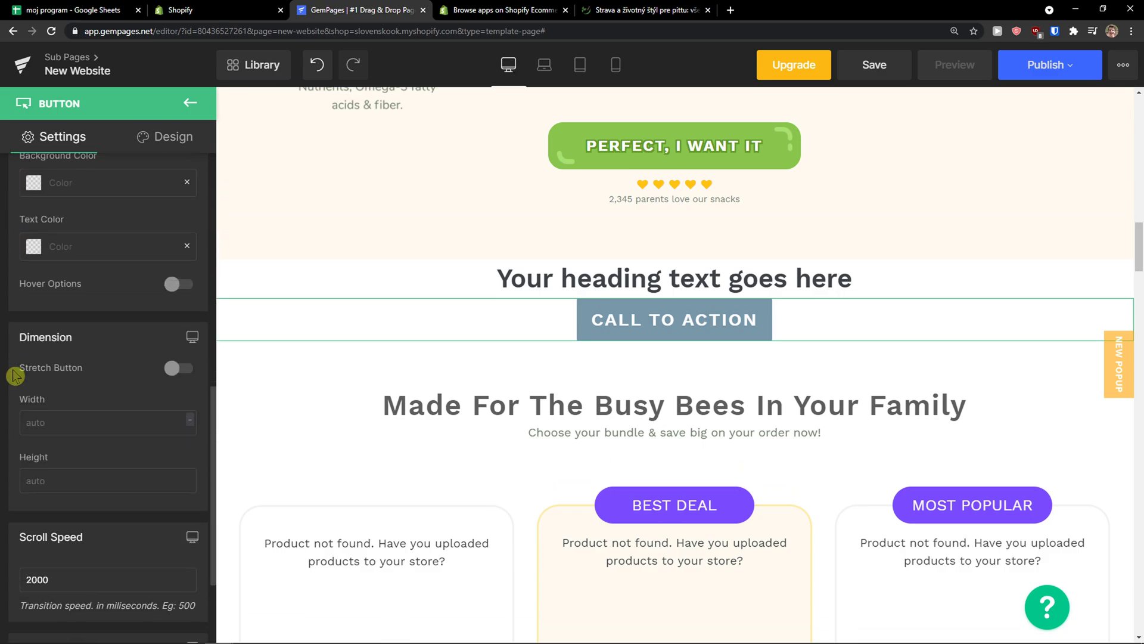
{"action": "scroll", "coordinate": [15, 375], "scroll_direction": "down", "scroll_amount": 2}
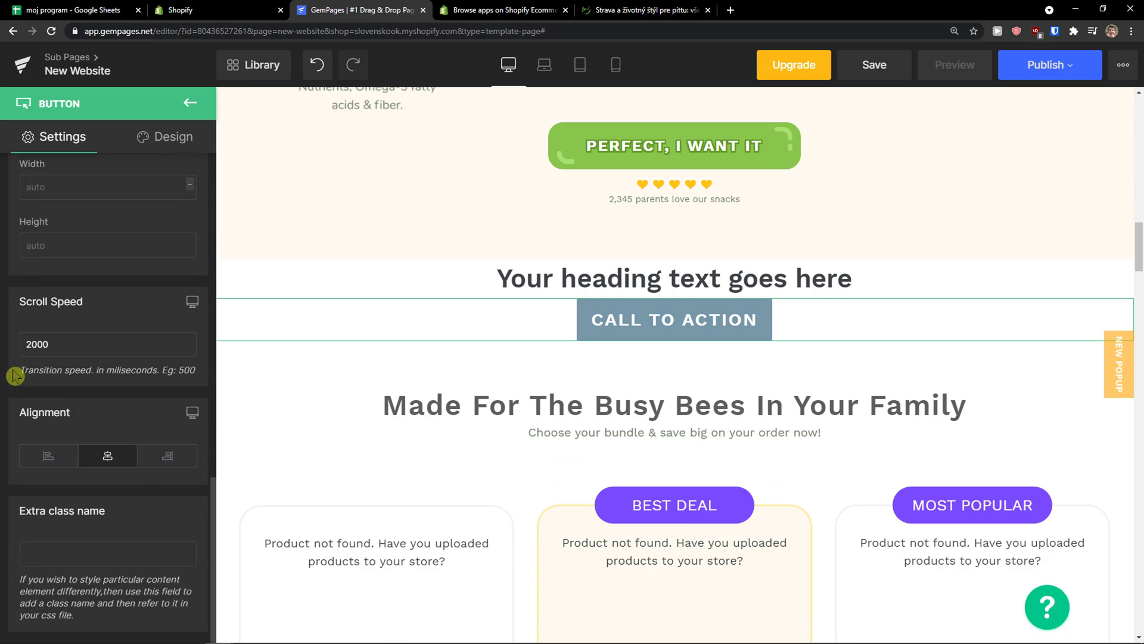
Try left alignment on the call-to-action button, set it back to center, and open its design options
{"action": "left_click", "coordinate": [67, 457]}
{"action": "left_click", "coordinate": [96, 456]}
{"action": "scroll", "coordinate": [90, 417], "scroll_direction": "up", "scroll_amount": 8}
{"action": "left_click", "coordinate": [173, 137]}
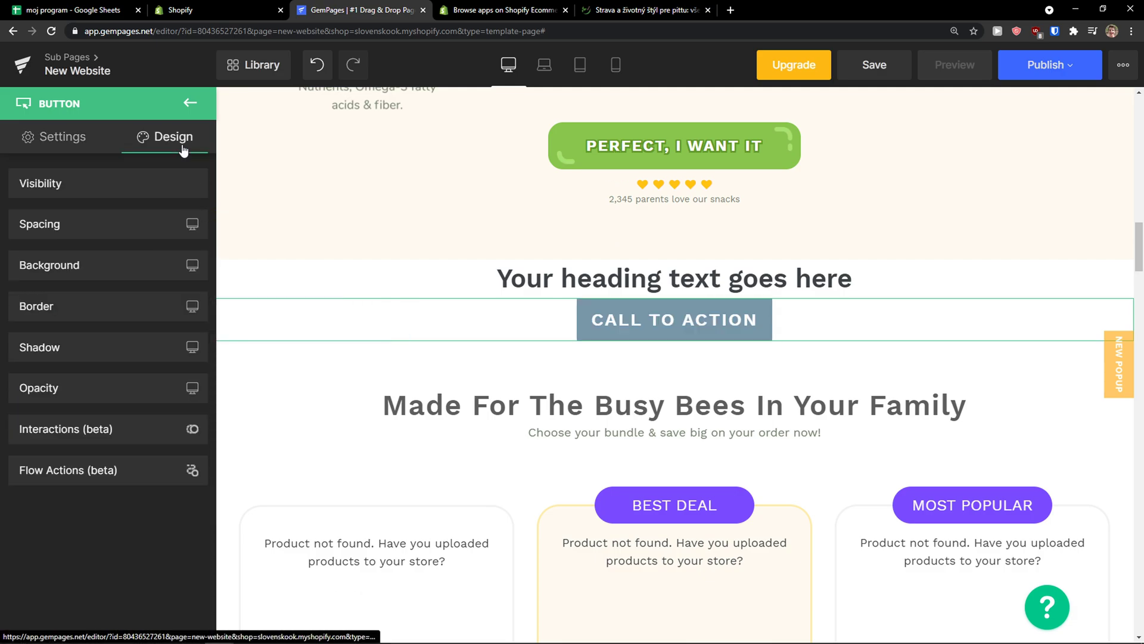
Set the call-to-action button's top margin to 50 px, trying 30 px and 100 px first
{"action": "left_click", "coordinate": [95, 231]}
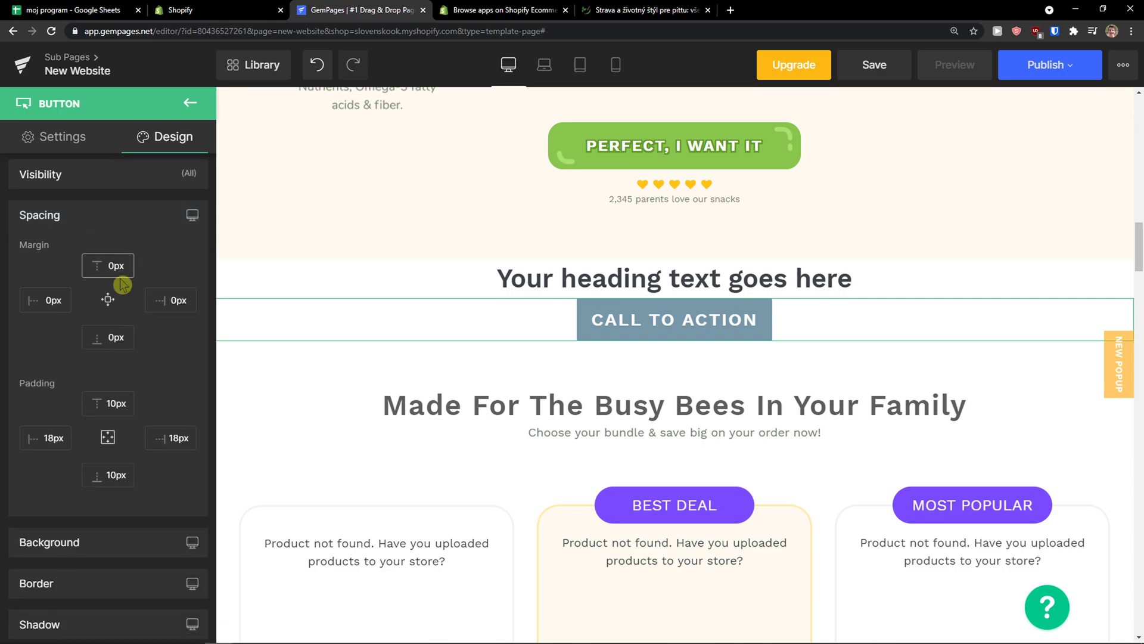
{"action": "scroll", "coordinate": [145, 273], "scroll_direction": "down", "scroll_amount": 2}
{"action": "scroll", "coordinate": [110, 192], "scroll_direction": "up", "scroll_amount": 1}
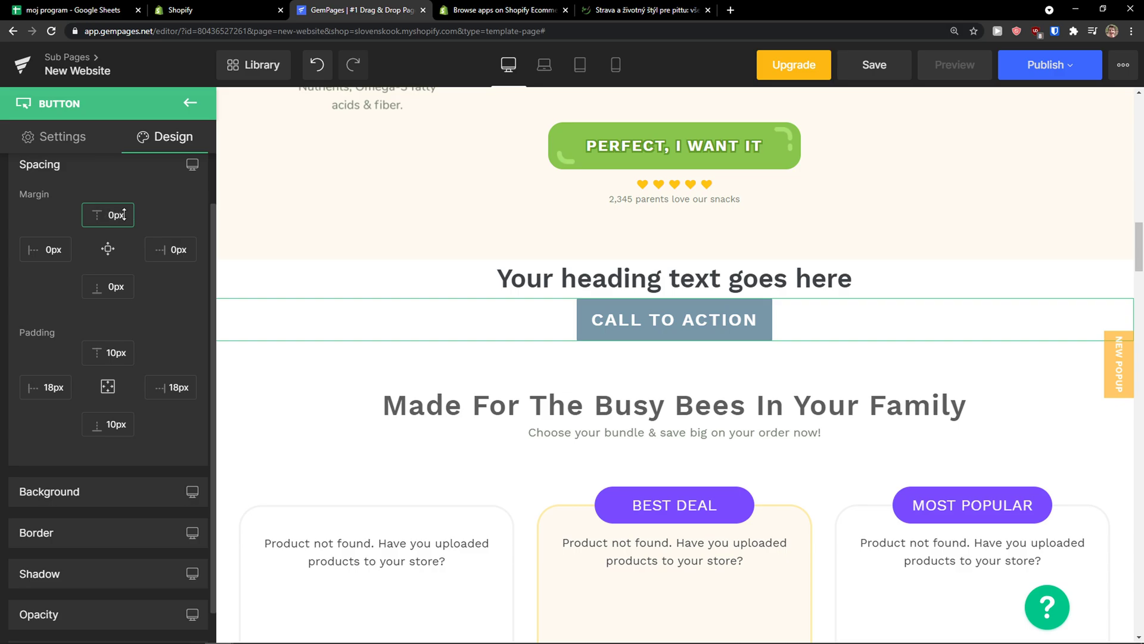
{"action": "type", "text": "0"}
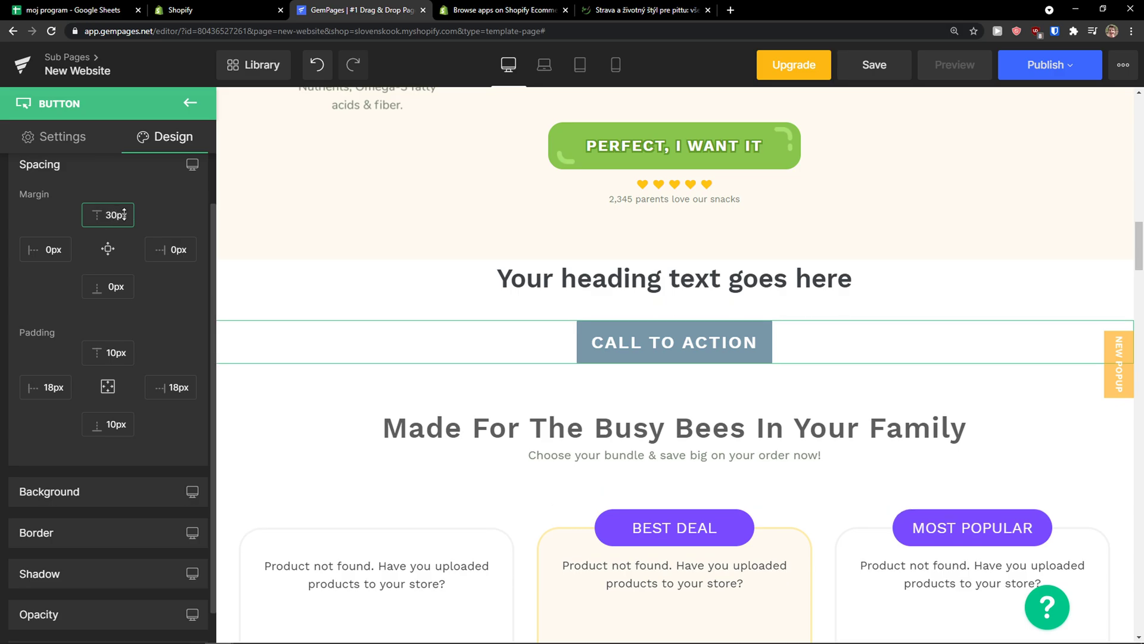
{"action": "key", "text": "BackSpace"}
{"action": "key", "text": "BackSpace"}
{"action": "type", "text": "100"}
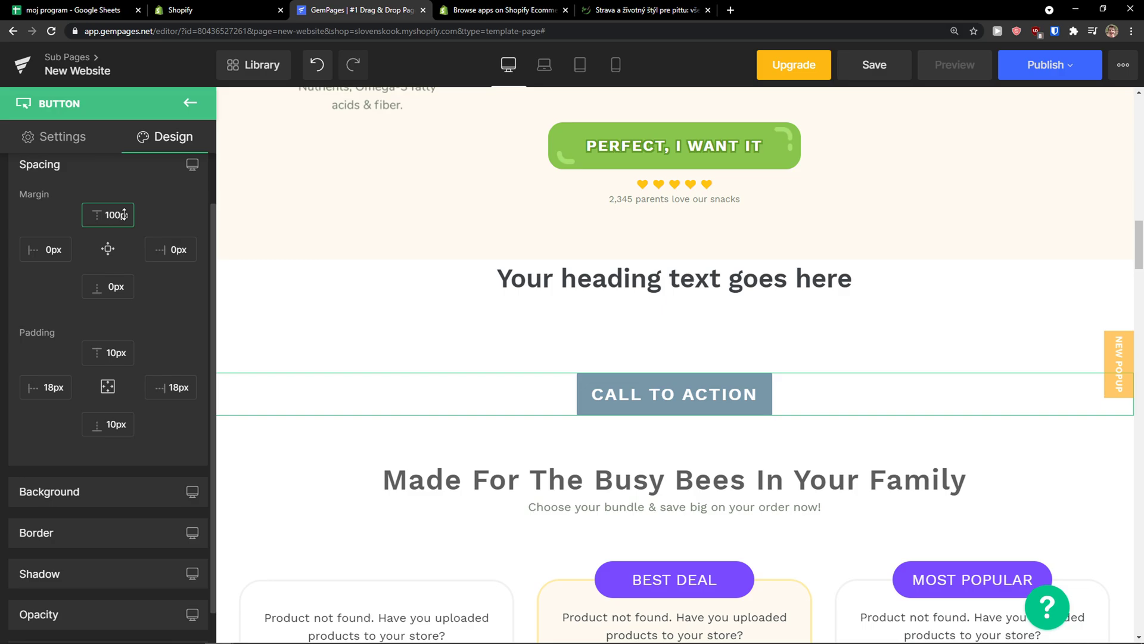
{"action": "key", "text": "BackSpace"}
{"action": "key", "text": "BackSpace"}
{"action": "key", "text": "BackSpace"}
{"action": "type", "text": "50"}
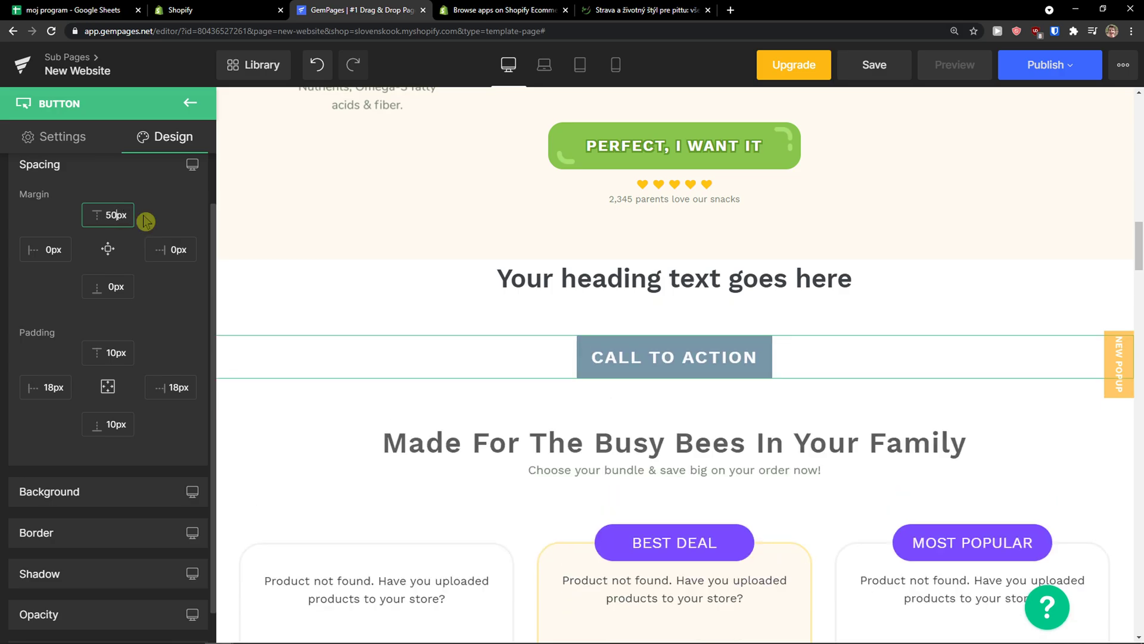
Change the call-to-action button's background color to near-black #000c14
{"action": "scroll", "coordinate": [115, 352], "scroll_direction": "down", "scroll_amount": 1}
{"action": "left_click", "coordinate": [92, 433]}
{"action": "scroll", "coordinate": [92, 433], "scroll_direction": "down", "scroll_amount": 1}
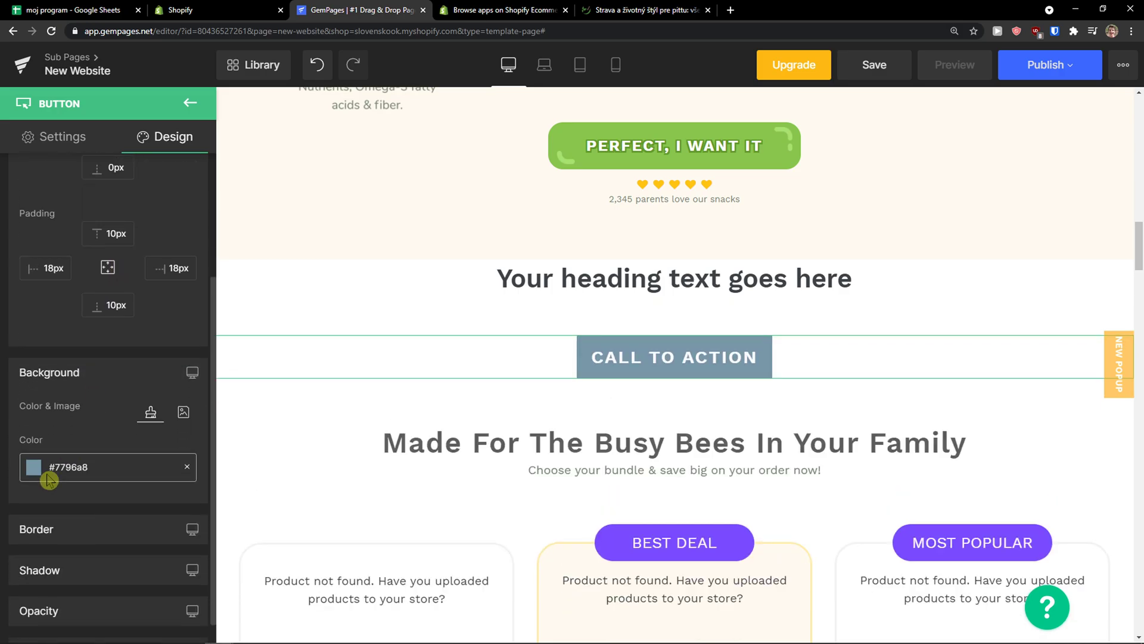
{"action": "left_click", "coordinate": [47, 398]}
{"action": "left_click_drag", "start_coordinate": [104, 498], "coordinate": [145, 578]}
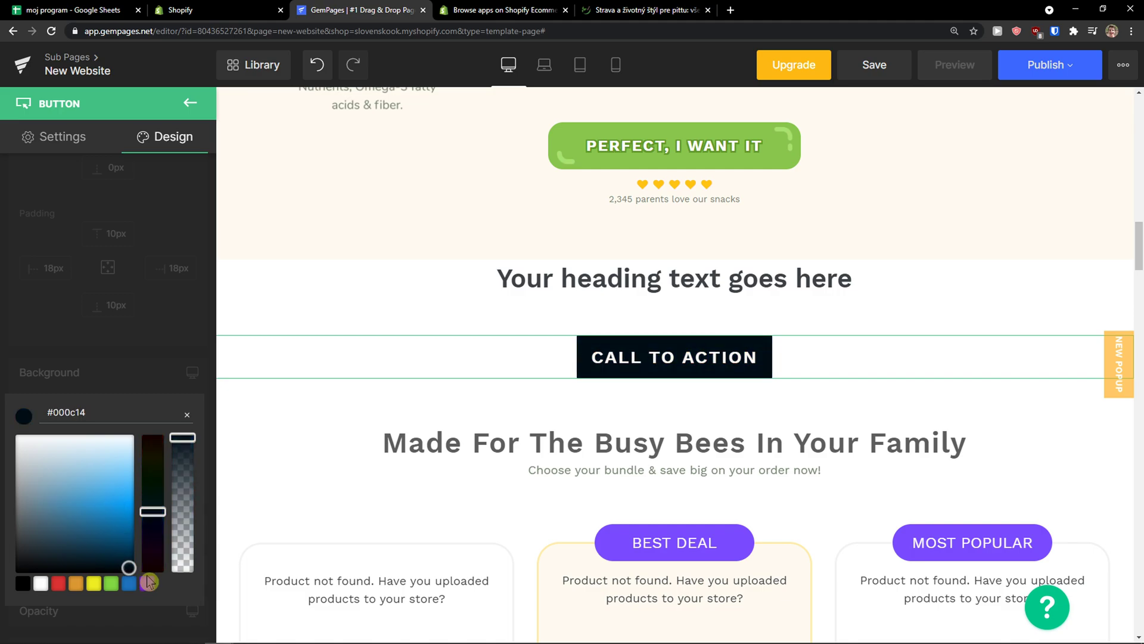
{"action": "left_click", "coordinate": [77, 393]}
{"action": "scroll", "coordinate": [123, 435], "scroll_direction": "down", "scroll_amount": 1}
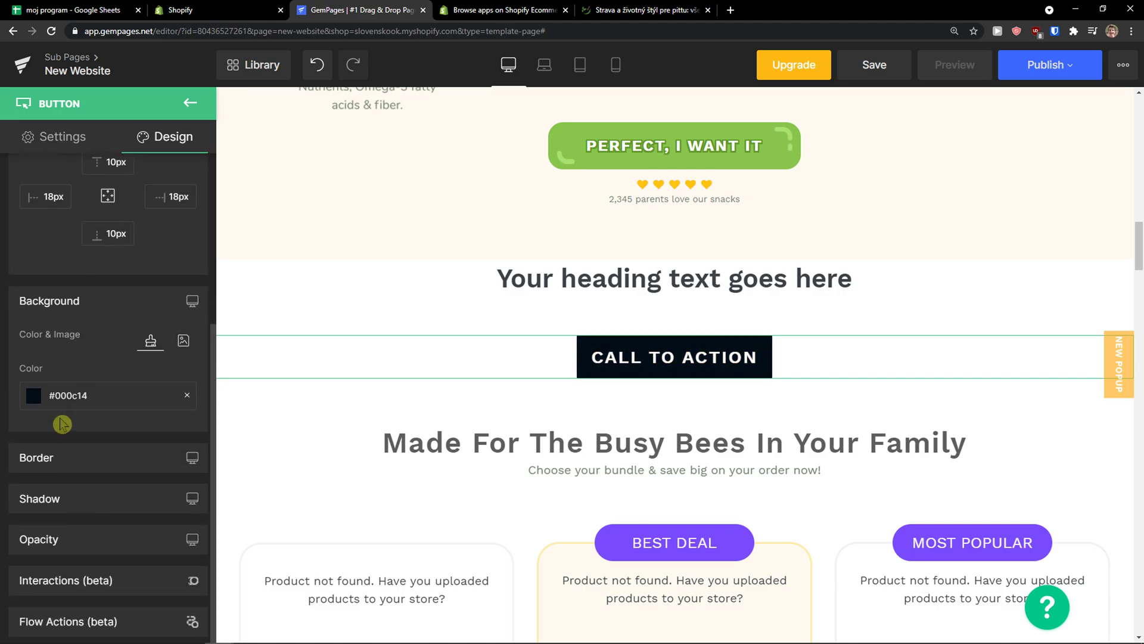
Look through the button's border style, color, width and radius options and the remaining design sections
{"action": "left_click", "coordinate": [80, 454]}
{"action": "scroll", "coordinate": [83, 461], "scroll_direction": "down", "scroll_amount": 3}
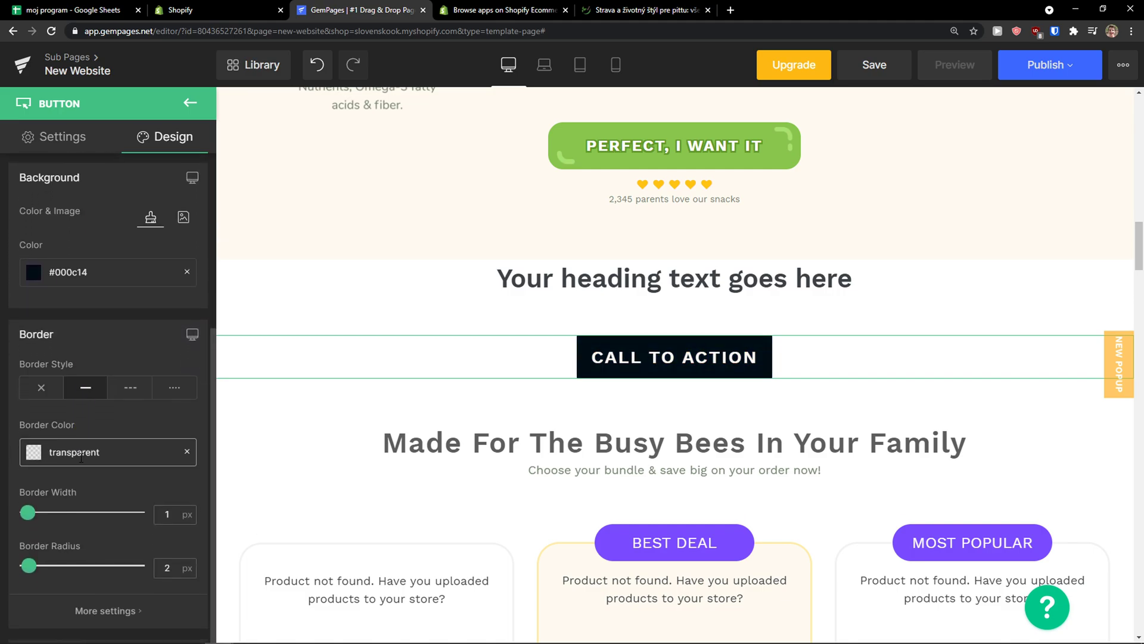
{"action": "scroll", "coordinate": [83, 461], "scroll_direction": "down", "scroll_amount": 2}
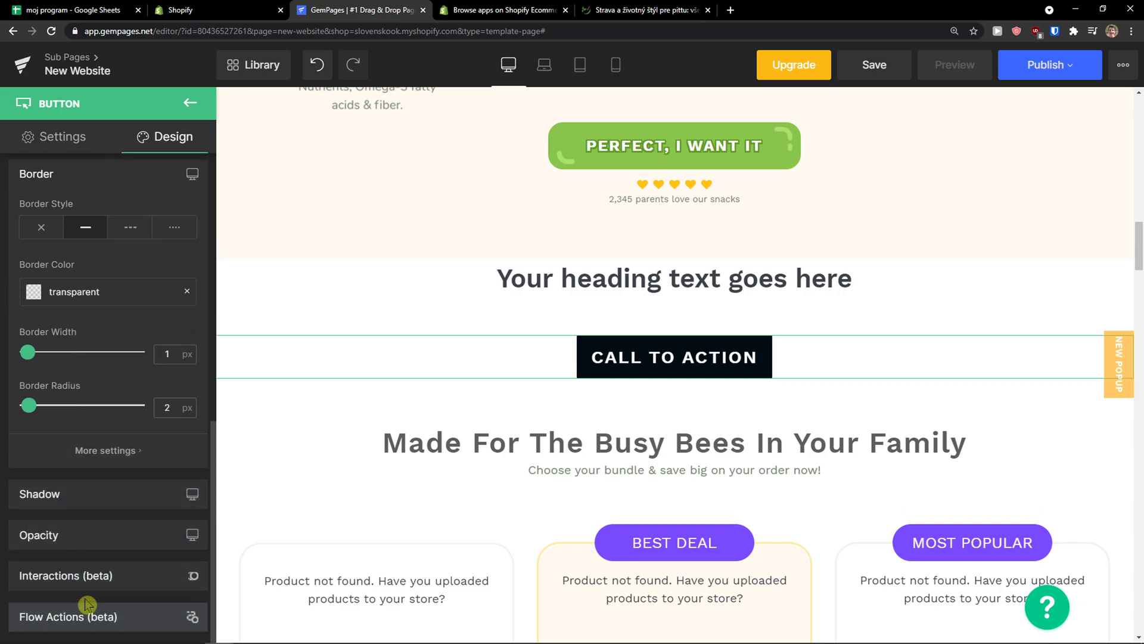
{"action": "scroll", "coordinate": [83, 598], "scroll_direction": "up", "scroll_amount": 5}
Add a Separator element below the call-to-action button with a width of 101.10%
{"action": "left_click", "coordinate": [197, 103]}
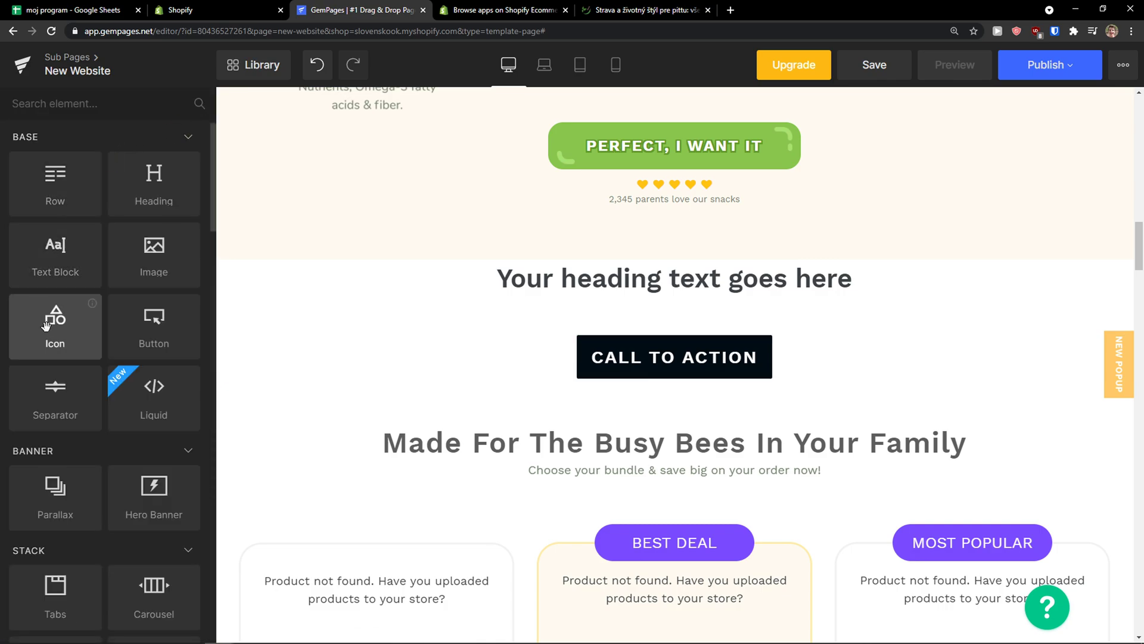
{"action": "left_click_drag", "start_coordinate": [55, 394], "coordinate": [661, 390]}
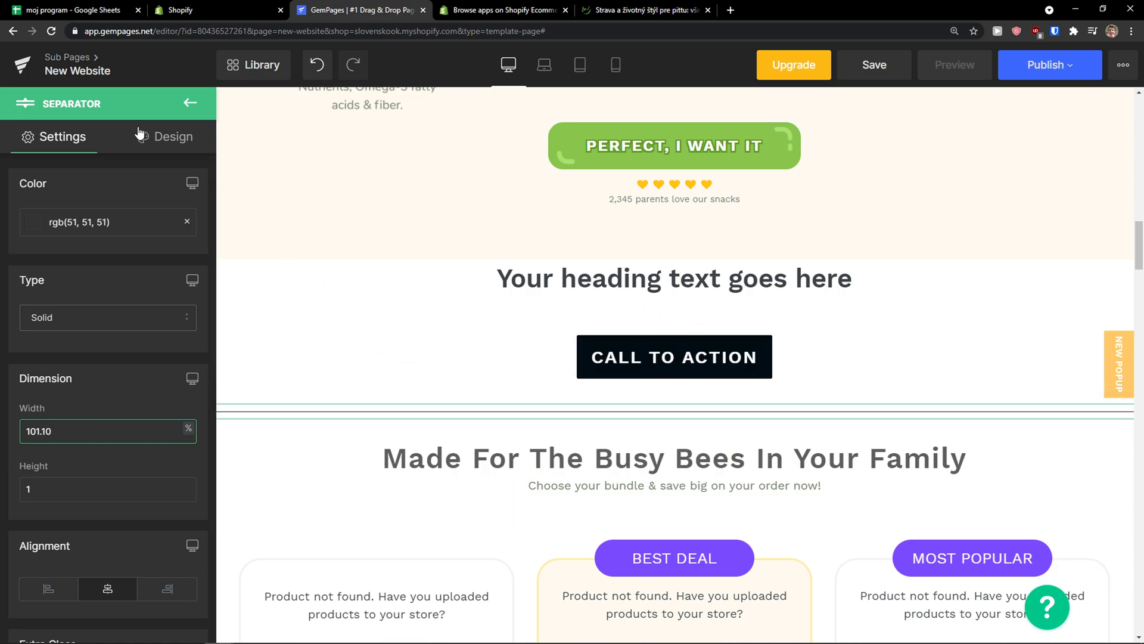
{"action": "left_click", "coordinate": [183, 106]}
Add a Parallax banner between the separator and the "Made For The Busy Bees In Your Family" heading and view it
{"action": "scroll", "coordinate": [95, 272], "scroll_direction": "down", "scroll_amount": 1}
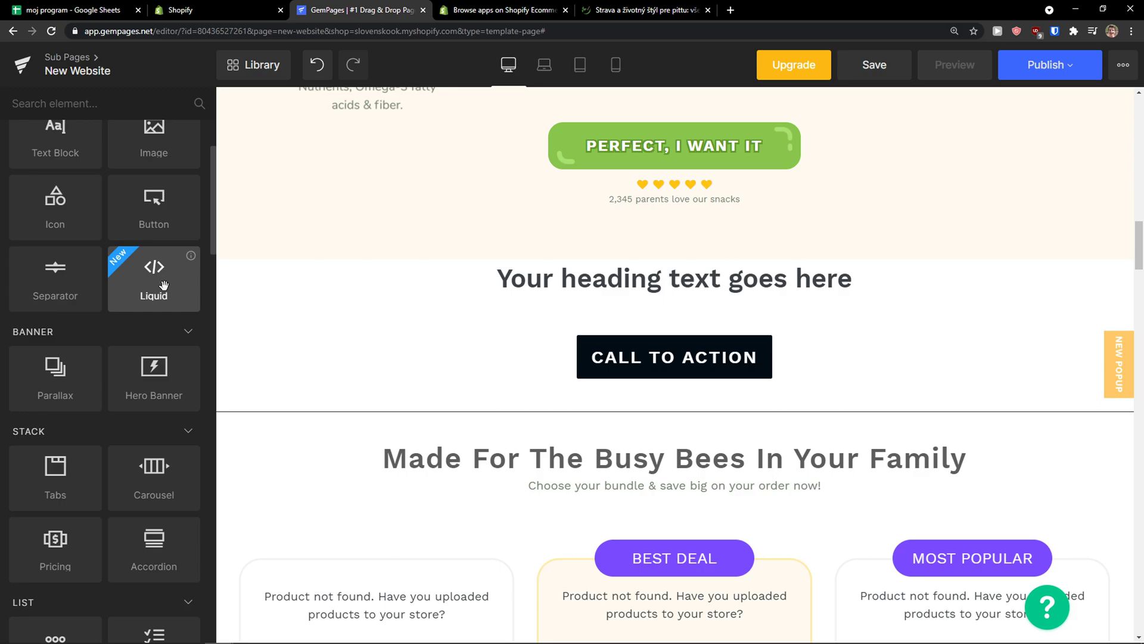
{"action": "scroll", "coordinate": [67, 360], "scroll_direction": "down", "scroll_amount": 1}
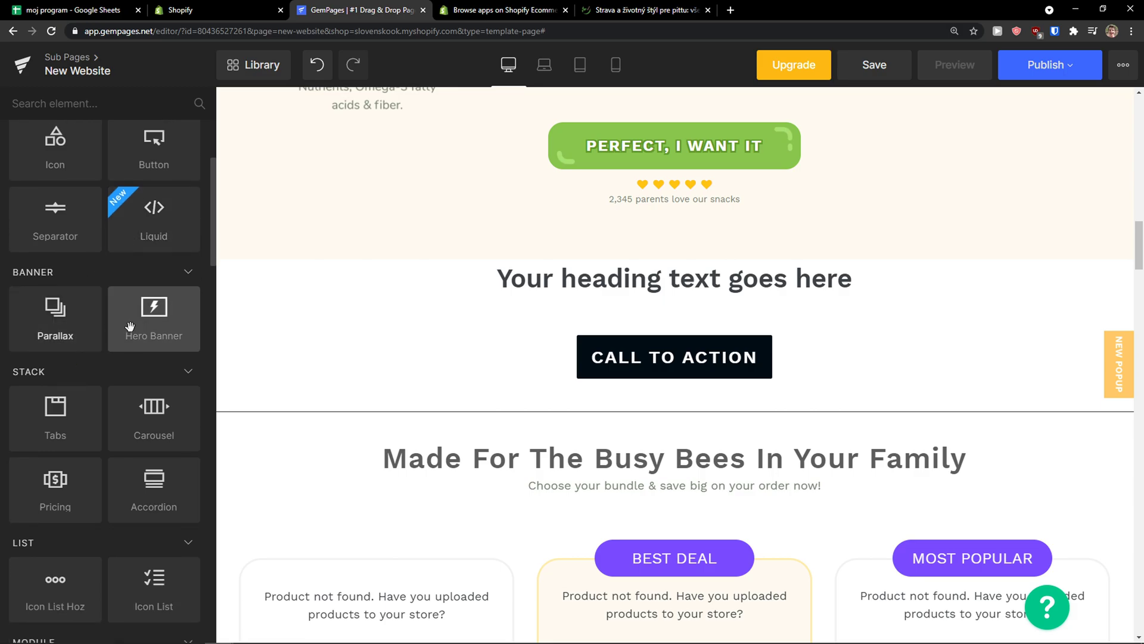
{"action": "left_click_drag", "start_coordinate": [78, 328], "coordinate": [555, 434]}
{"action": "scroll", "coordinate": [555, 434], "scroll_direction": "down", "scroll_amount": 5}
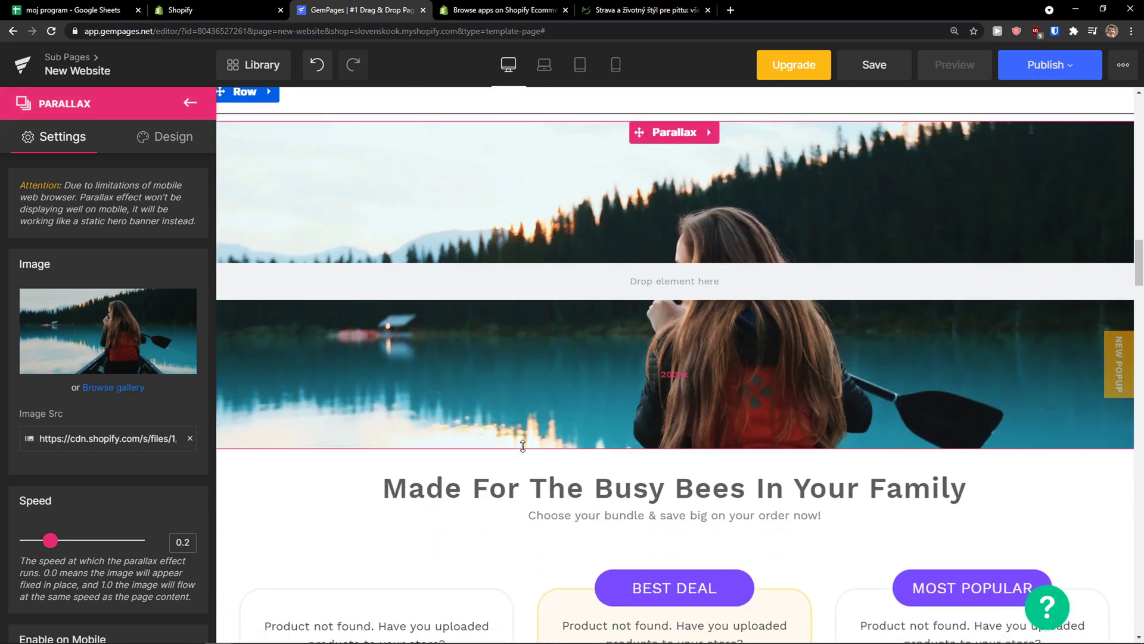
{"action": "scroll", "coordinate": [522, 450], "scroll_direction": "up", "scroll_amount": 3}
{"action": "scroll", "coordinate": [523, 450], "scroll_direction": "down", "scroll_amount": 2}
{"action": "scroll", "coordinate": [512, 438], "scroll_direction": "up", "scroll_amount": 1}
Delete the Parallax banner below the separator
{"action": "right_click", "coordinate": [513, 418]}
{"action": "mouse_move", "coordinate": [522, 404]}
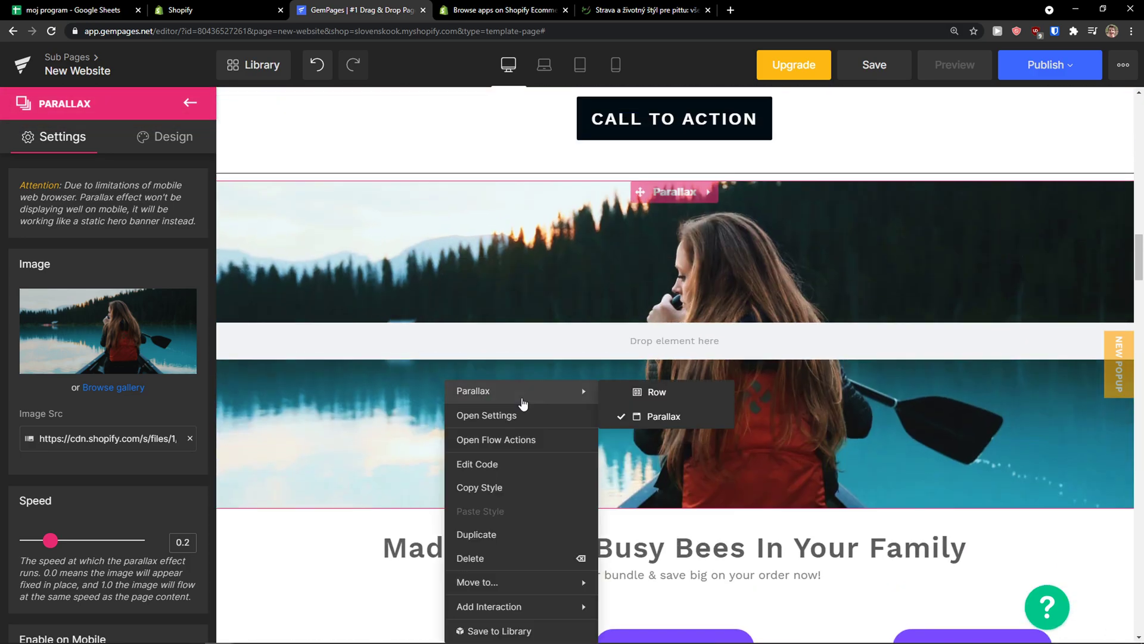
{"action": "left_click", "coordinate": [655, 391]}
{"action": "right_click", "coordinate": [400, 279]}
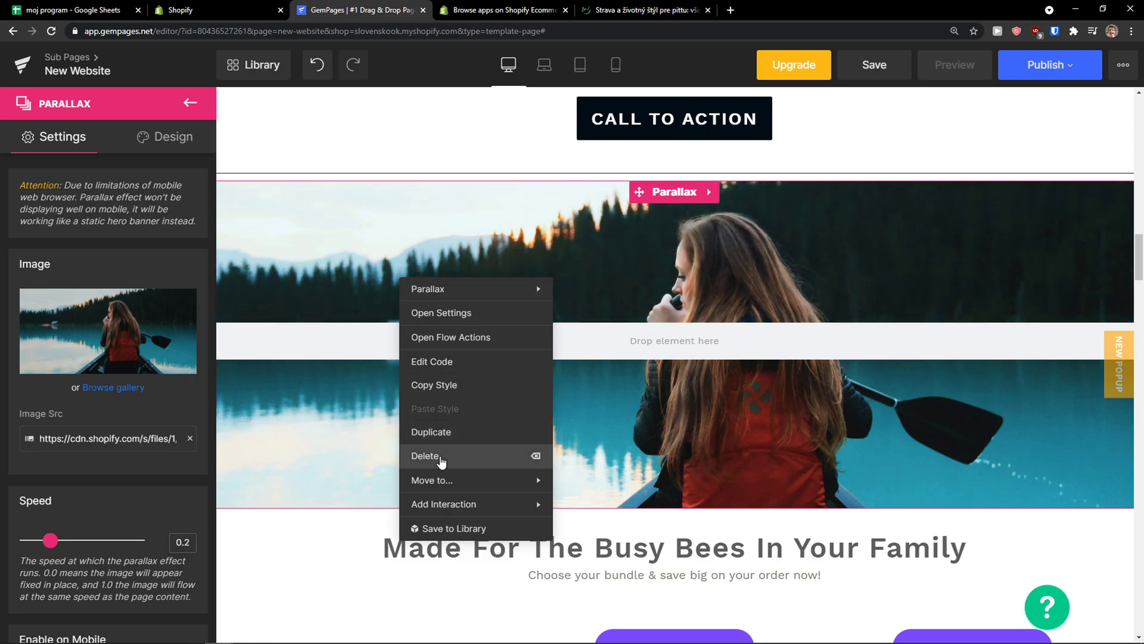
{"action": "left_click", "coordinate": [441, 458]}
Add a Tabs element between the call-to-action button and the separator, and check its Item 1 options
{"action": "scroll", "coordinate": [390, 378], "scroll_direction": "up", "scroll_amount": 6}
{"action": "scroll", "coordinate": [418, 392], "scroll_direction": "down", "scroll_amount": 3}
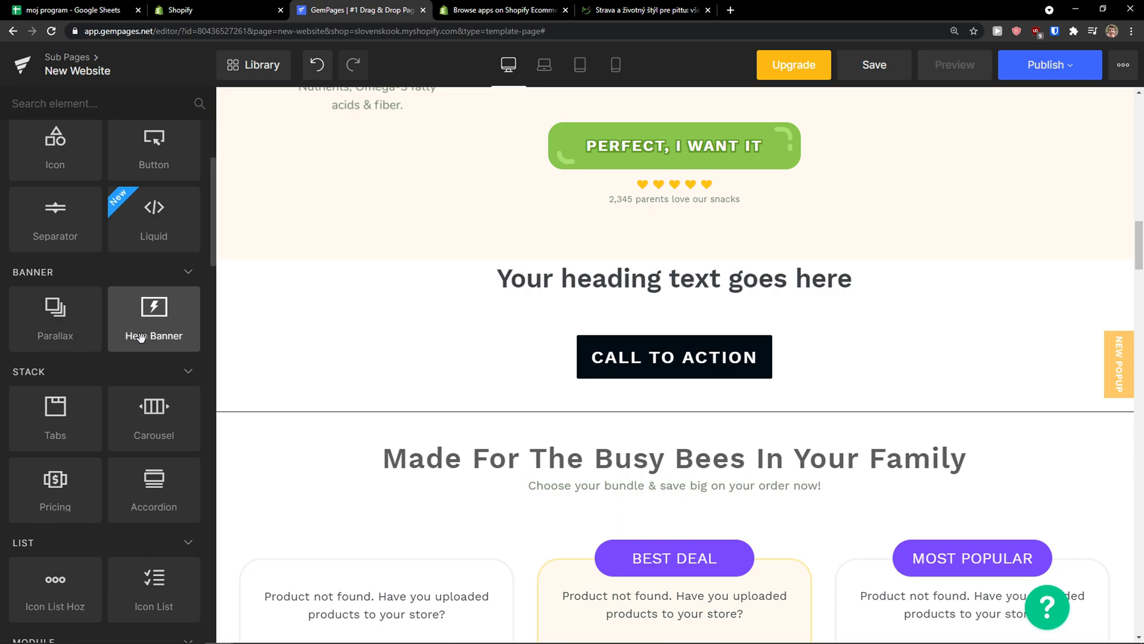
{"action": "scroll", "coordinate": [139, 338], "scroll_direction": "down", "scroll_amount": 2}
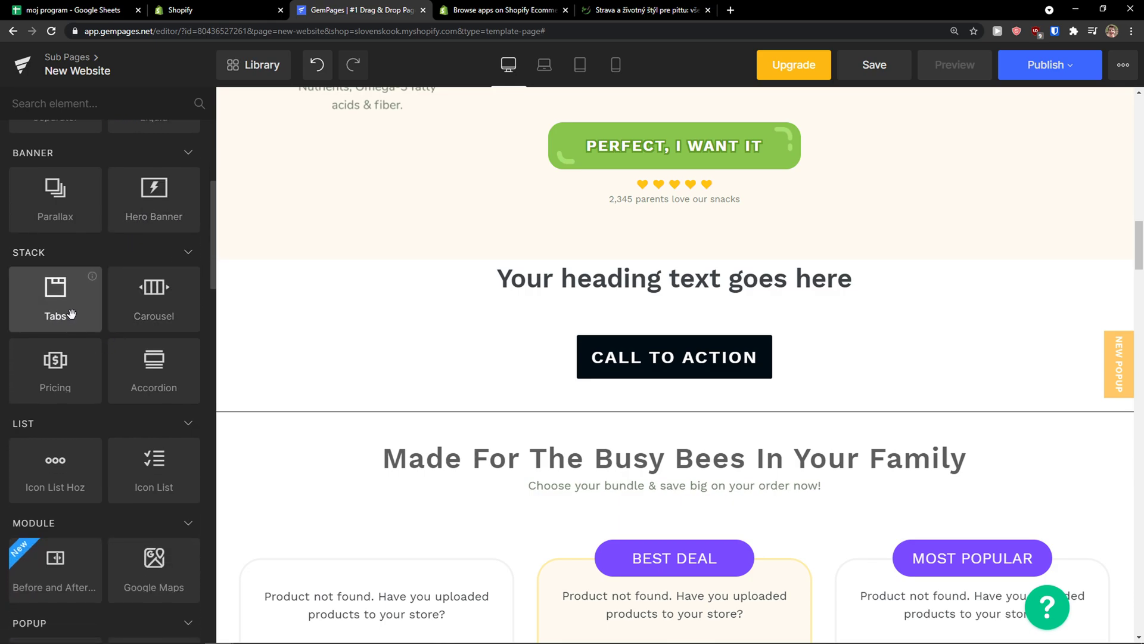
{"action": "left_click_drag", "start_coordinate": [54, 311], "coordinate": [562, 395]}
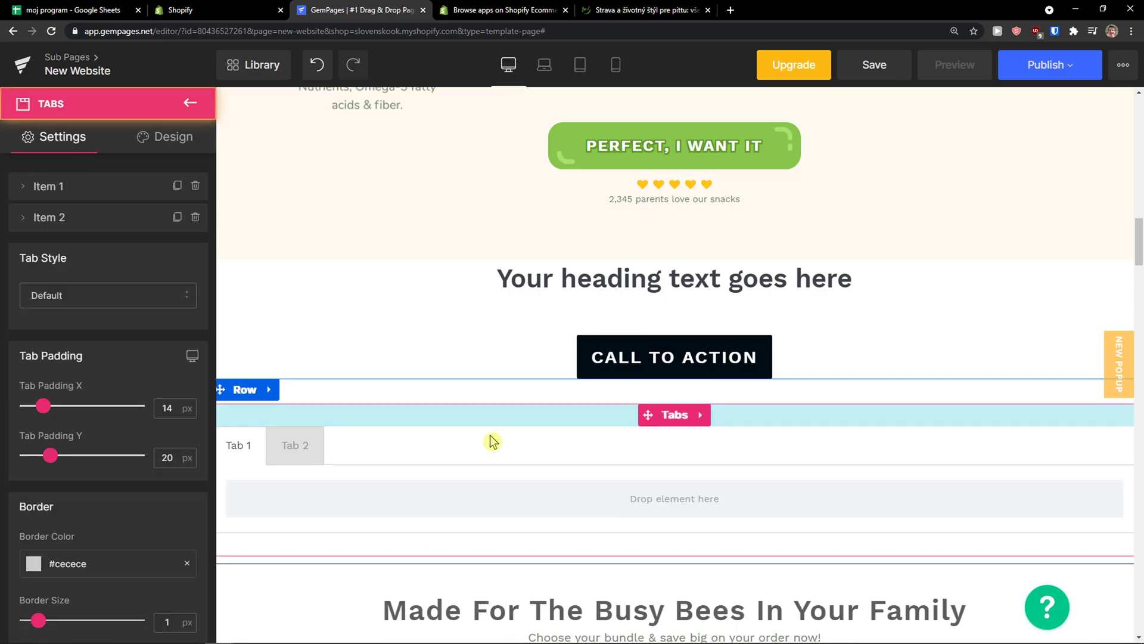
{"action": "scroll", "coordinate": [270, 415], "scroll_direction": "down", "scroll_amount": 1}
{"action": "scroll", "coordinate": [237, 385], "scroll_direction": "down", "scroll_amount": 1}
{"action": "left_click", "coordinate": [54, 261]}
{"action": "left_click", "coordinate": [87, 171]}
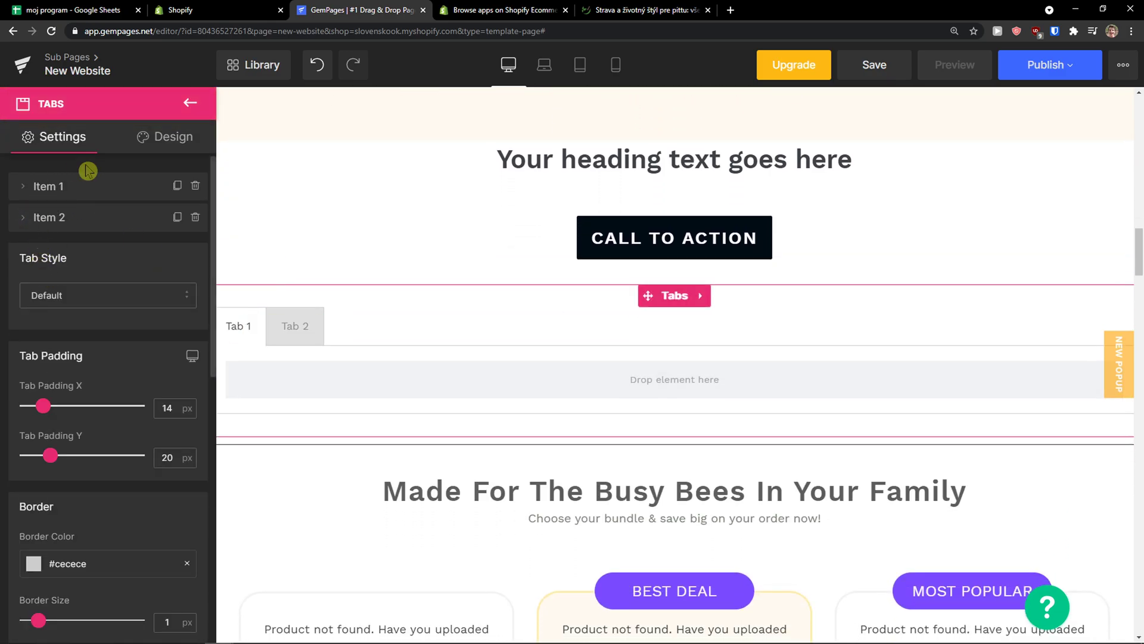
{"action": "left_click", "coordinate": [23, 187]}
{"action": "left_click", "coordinate": [26, 188]}
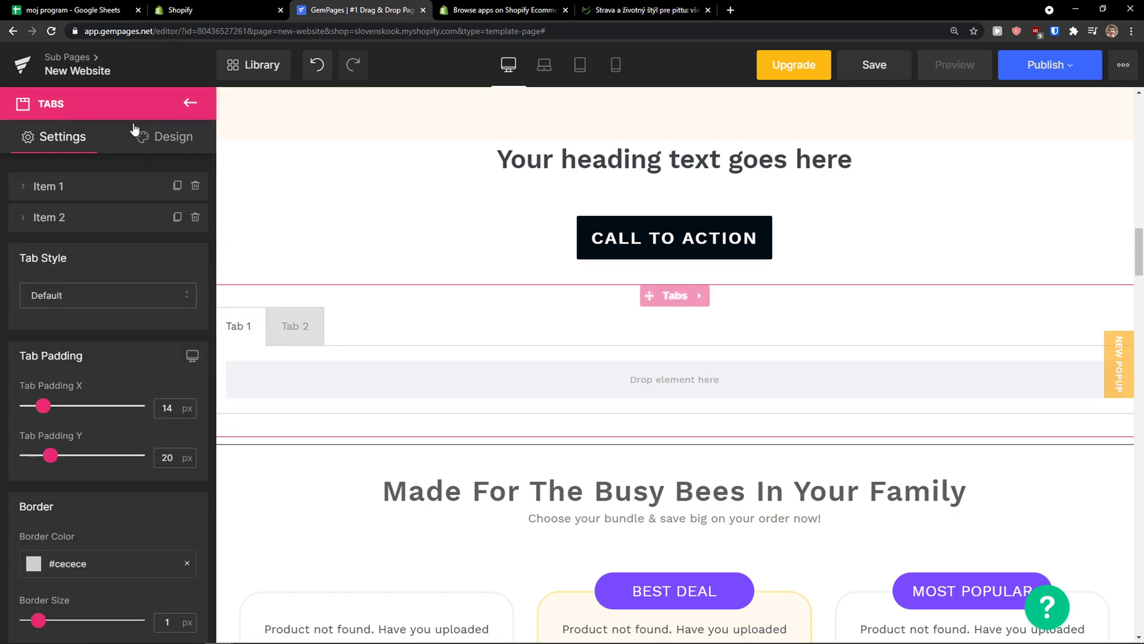
Add a Pricing element to the content area of Tab 1
{"action": "left_click", "coordinate": [189, 103]}
{"action": "scroll", "coordinate": [67, 274], "scroll_direction": "down", "scroll_amount": 1}
{"action": "left_click_drag", "start_coordinate": [60, 304], "coordinate": [492, 386]}
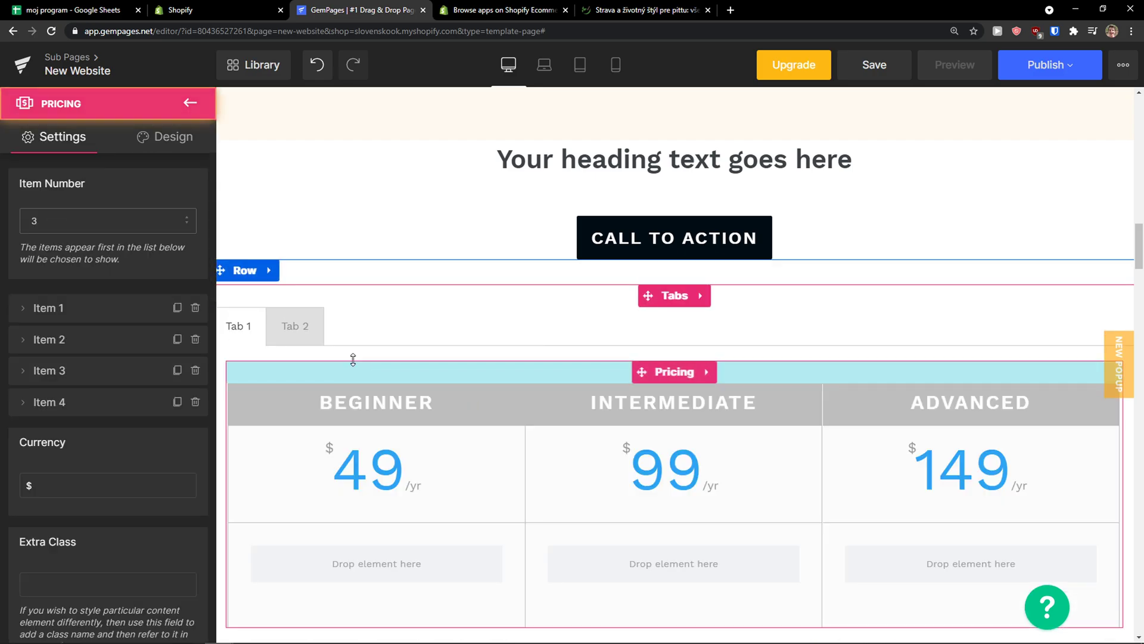
Switch to Tab 2 and add a Pricing element to its content area
{"action": "left_click", "coordinate": [295, 327]}
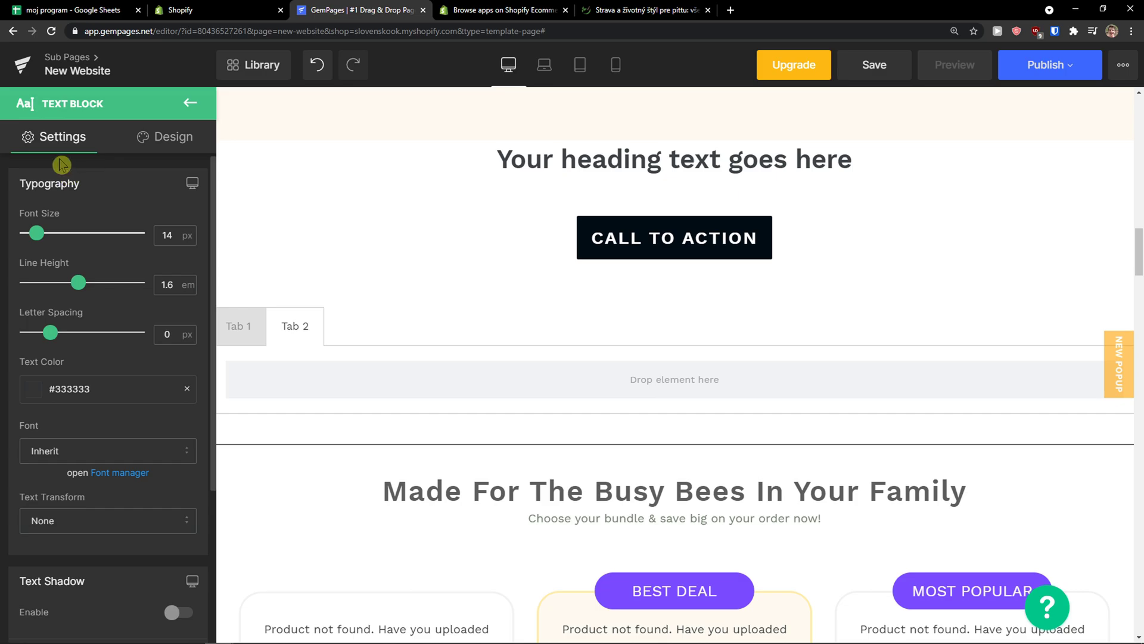
{"action": "left_click", "coordinate": [189, 102]}
{"action": "left_click_drag", "start_coordinate": [46, 313], "coordinate": [298, 386]}
Switch between Tab 1 and Tab 2 to compare their pricing tables
{"action": "left_click", "coordinate": [235, 323]}
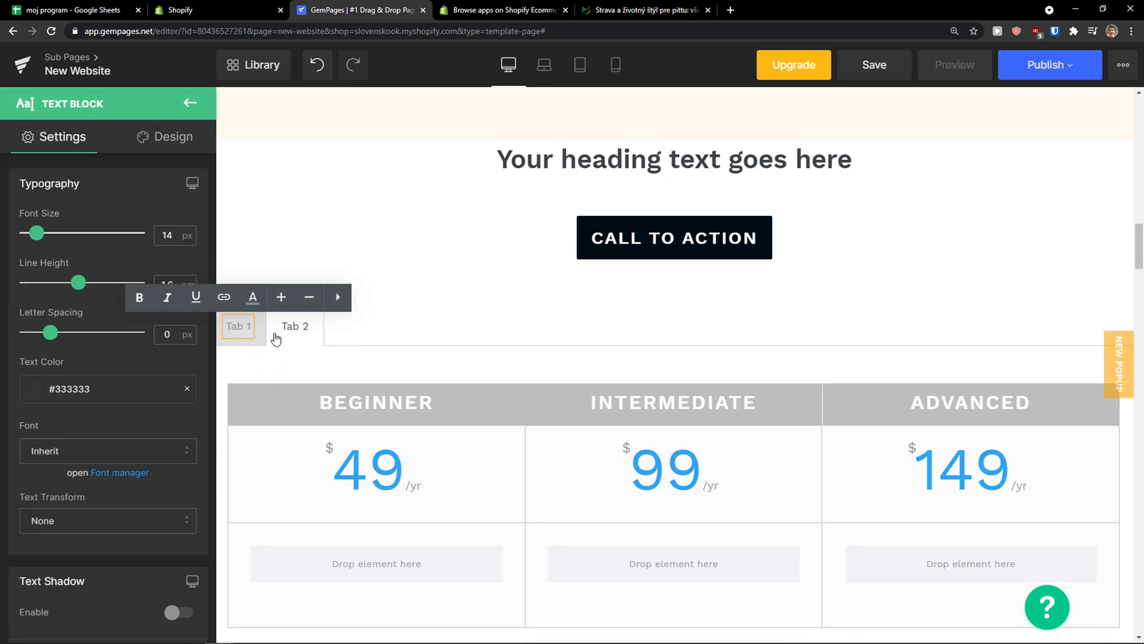
{"action": "left_click", "coordinate": [256, 337]}
{"action": "left_click", "coordinate": [290, 345]}
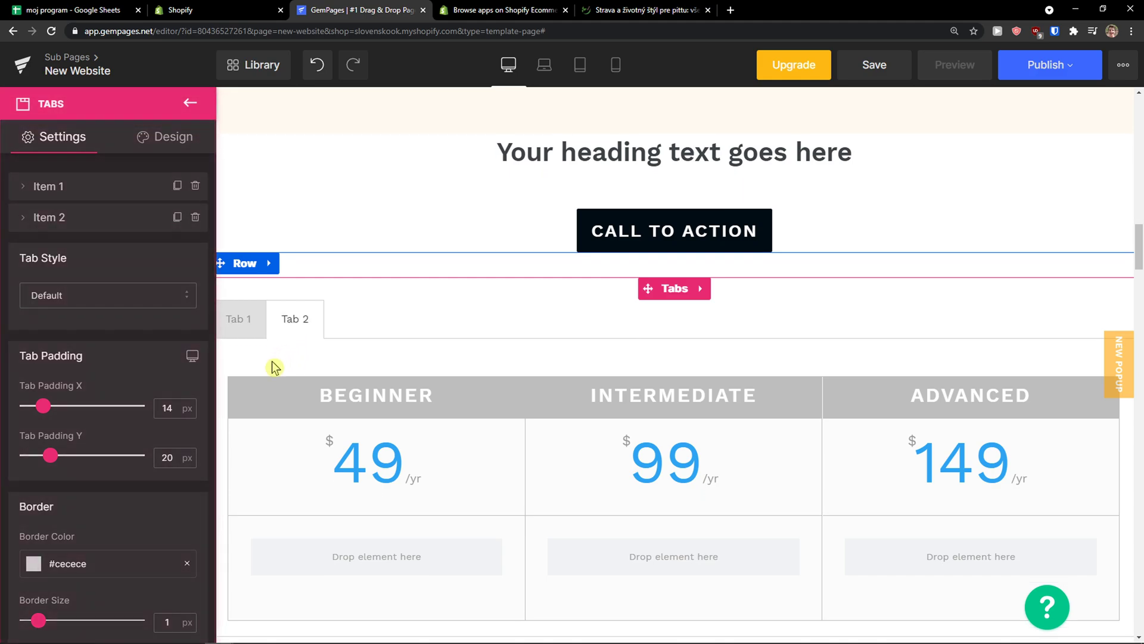
{"action": "scroll", "coordinate": [256, 310], "scroll_direction": "down", "scroll_amount": 1}
{"action": "left_click", "coordinate": [234, 265]}
{"action": "left_click", "coordinate": [276, 280]}
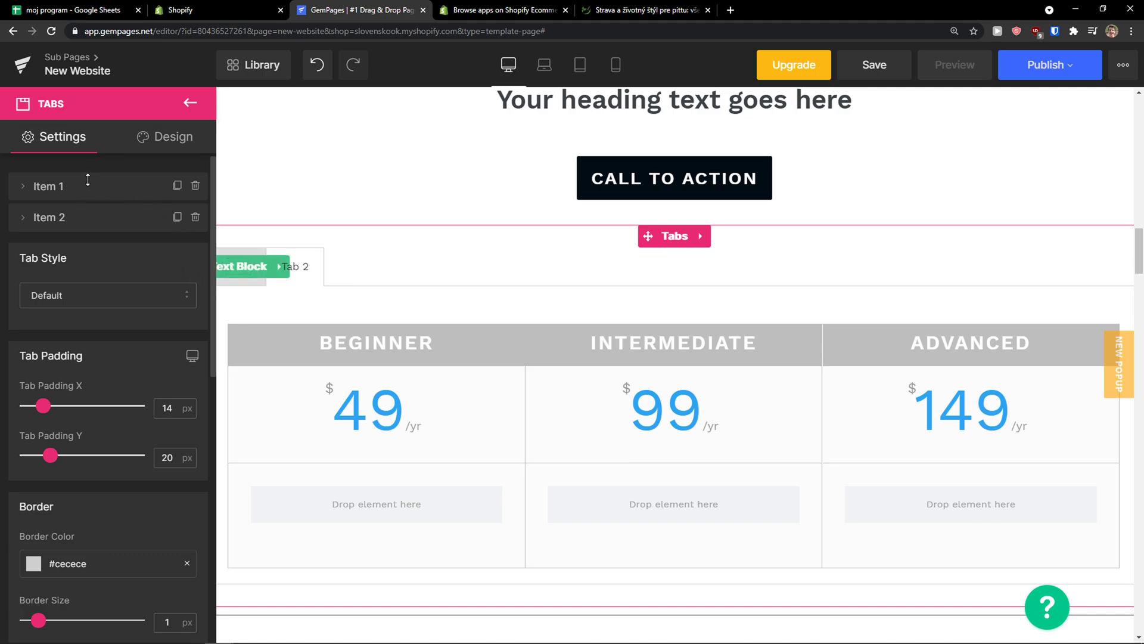
Check the Item 1 options of the Tabs element, then set Tab Padding X to 15 px and Tab Padding Y to 33 px
{"action": "left_click", "coordinate": [23, 186]}
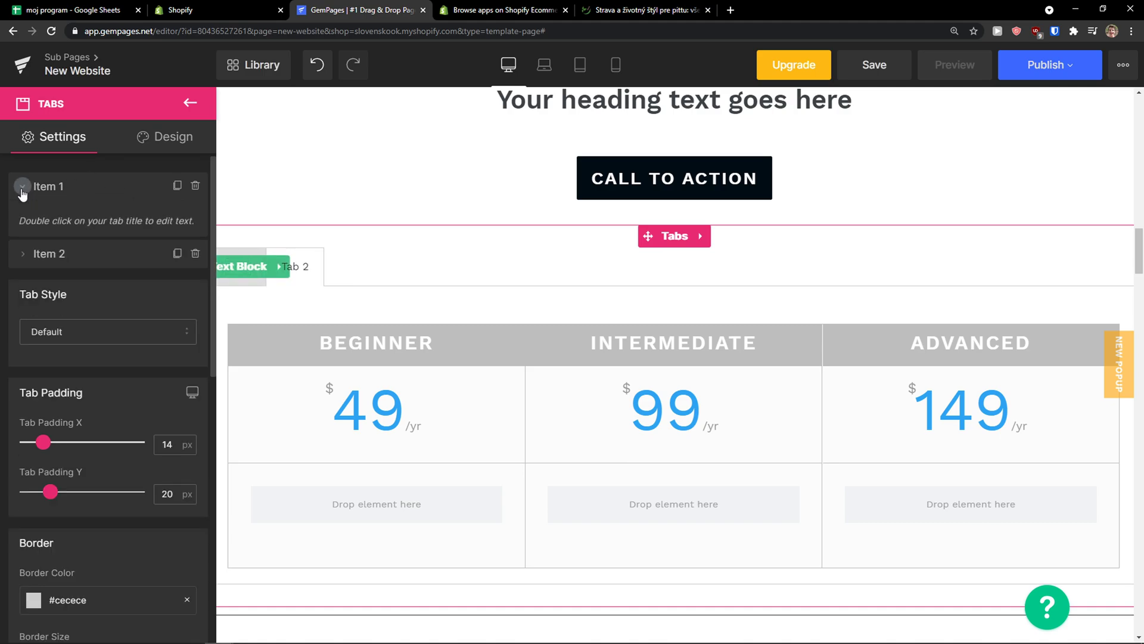
{"action": "left_click", "coordinate": [22, 189]}
{"action": "scroll", "coordinate": [71, 298], "scroll_direction": "down", "scroll_amount": 1}
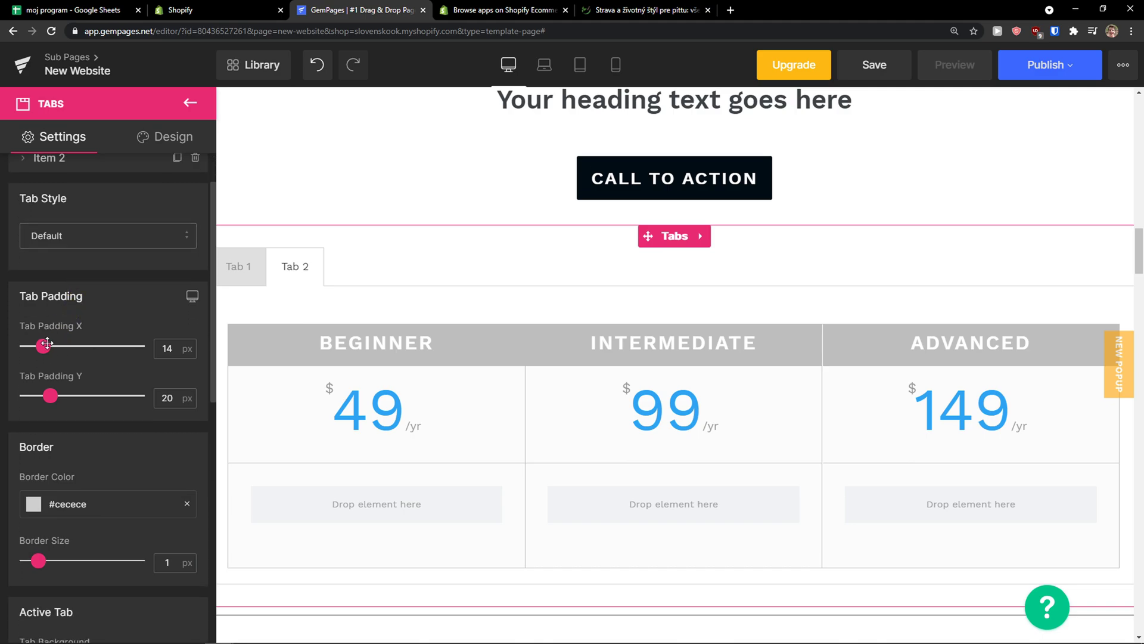
{"action": "left_click_drag", "start_coordinate": [47, 342], "coordinate": [48, 344]}
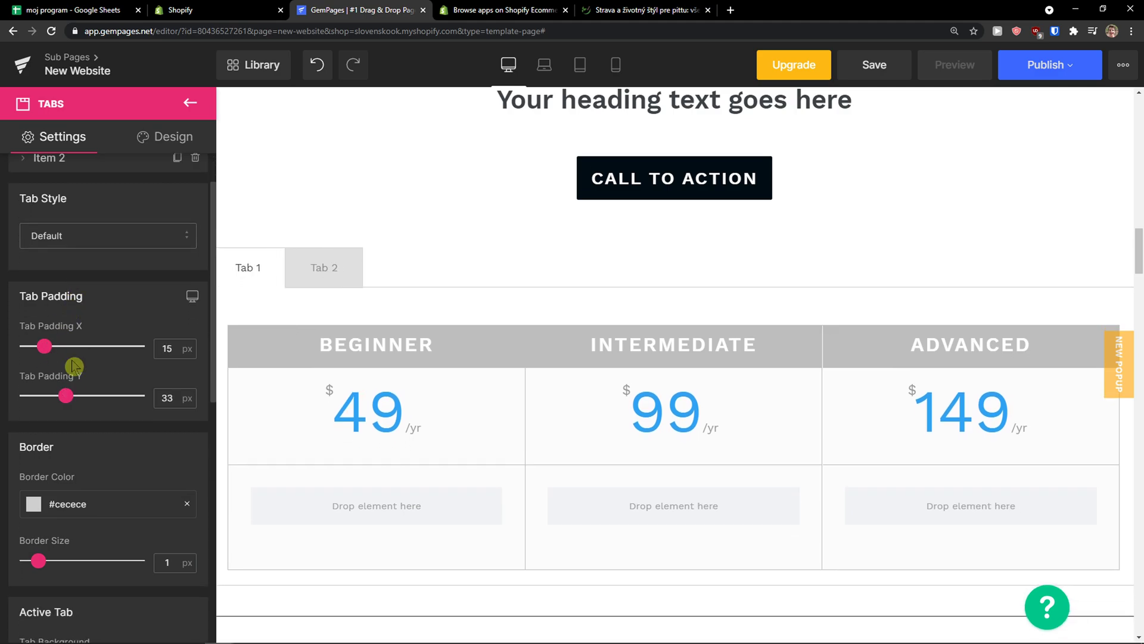
Center the tab headers, test switching between Tab 1 and Tab 2, and close the Tabs settings
{"action": "scroll", "coordinate": [71, 371], "scroll_direction": "down", "scroll_amount": 9}
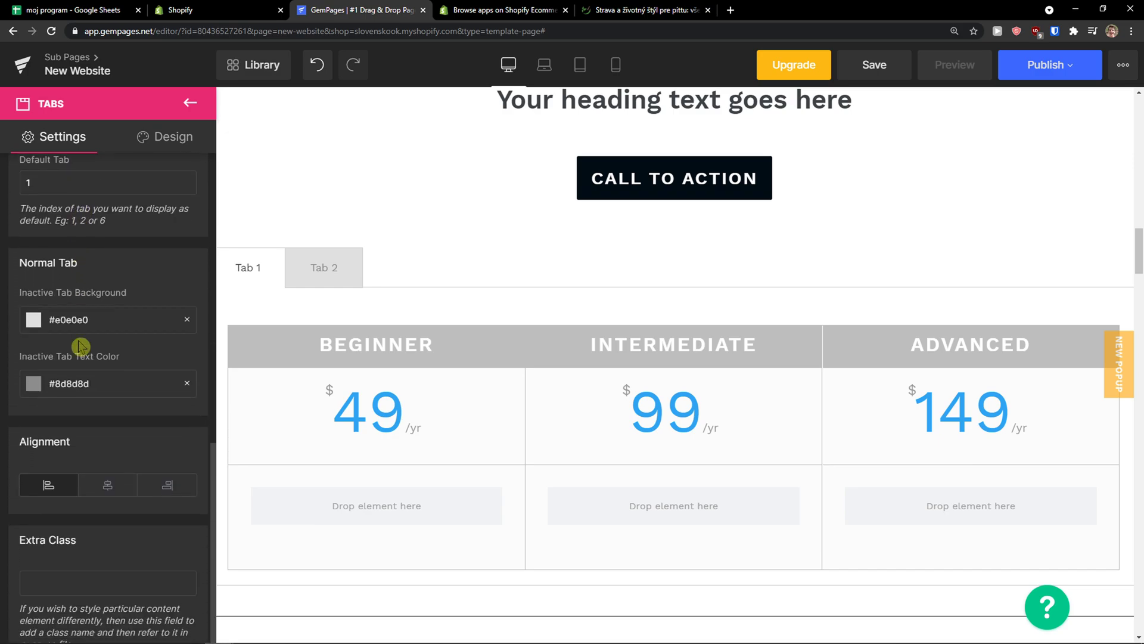
{"action": "left_click", "coordinate": [99, 455]}
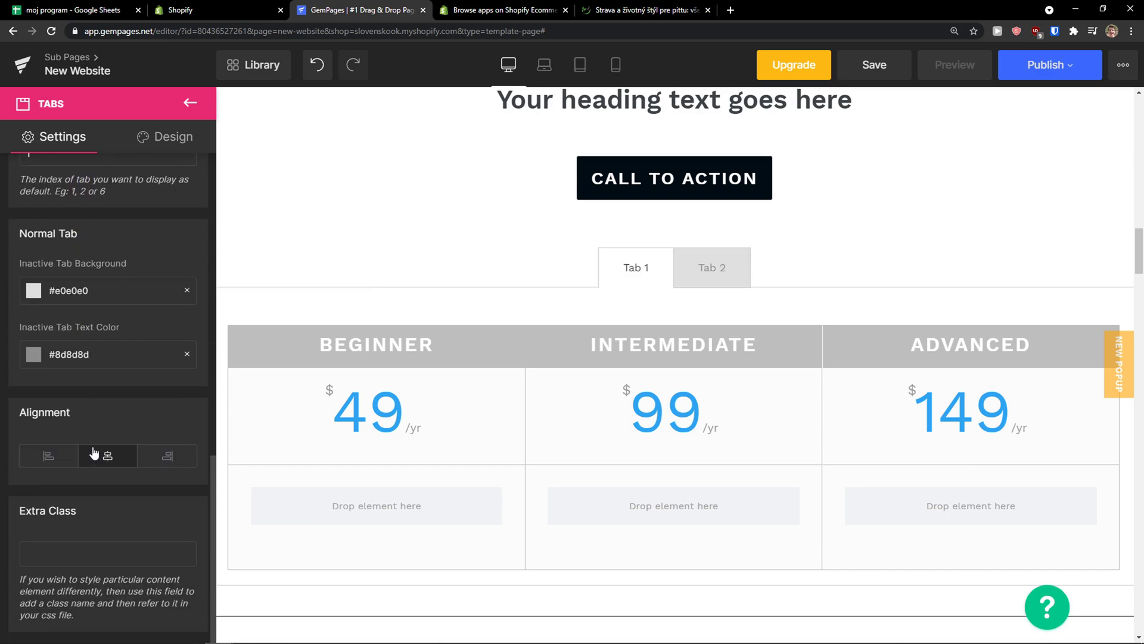
{"action": "left_click", "coordinate": [695, 279]}
{"action": "left_click", "coordinate": [652, 286]}
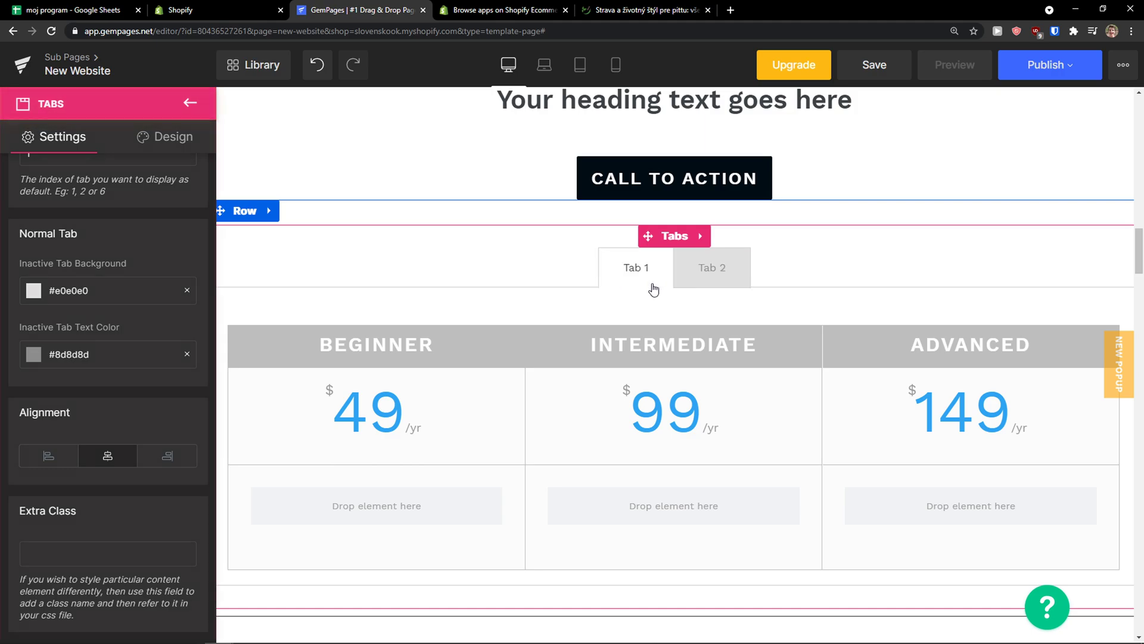
{"action": "left_click", "coordinate": [706, 279]}
{"action": "left_click", "coordinate": [646, 283]}
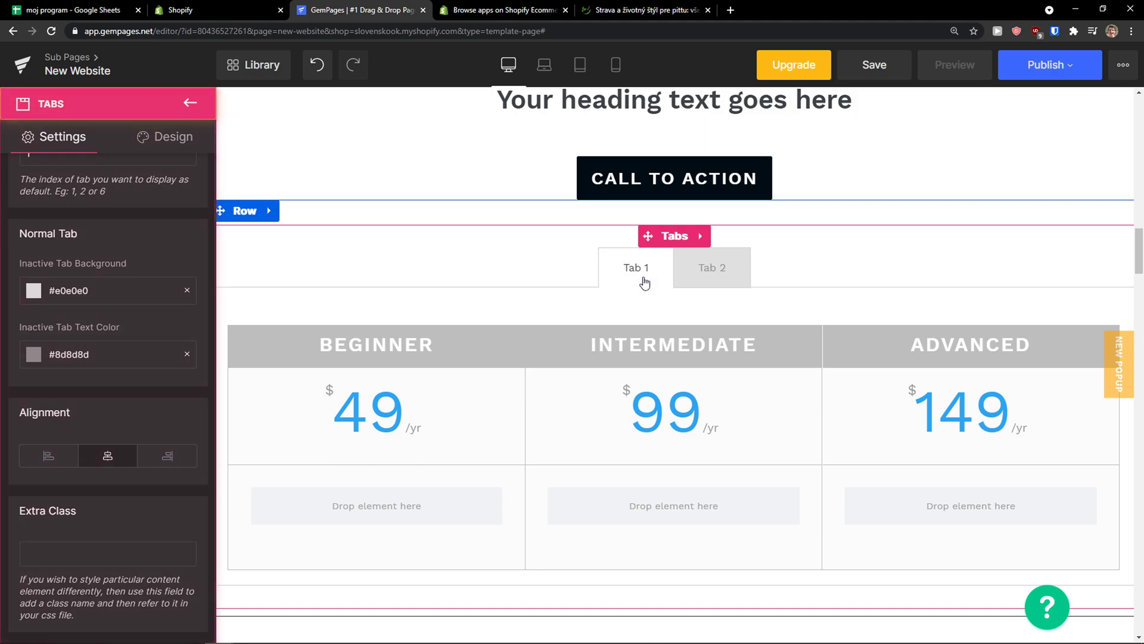
{"action": "left_click", "coordinate": [190, 106]}
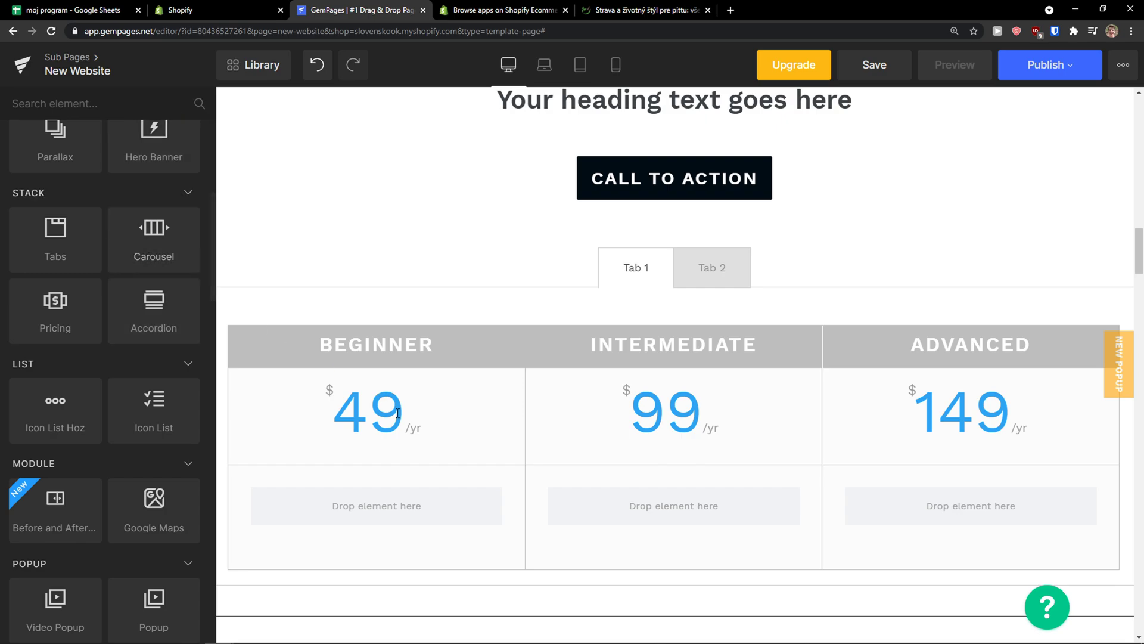
Add a Carousel element below the tabbed pricing section
{"action": "scroll", "coordinate": [396, 411], "scroll_direction": "up", "scroll_amount": 3}
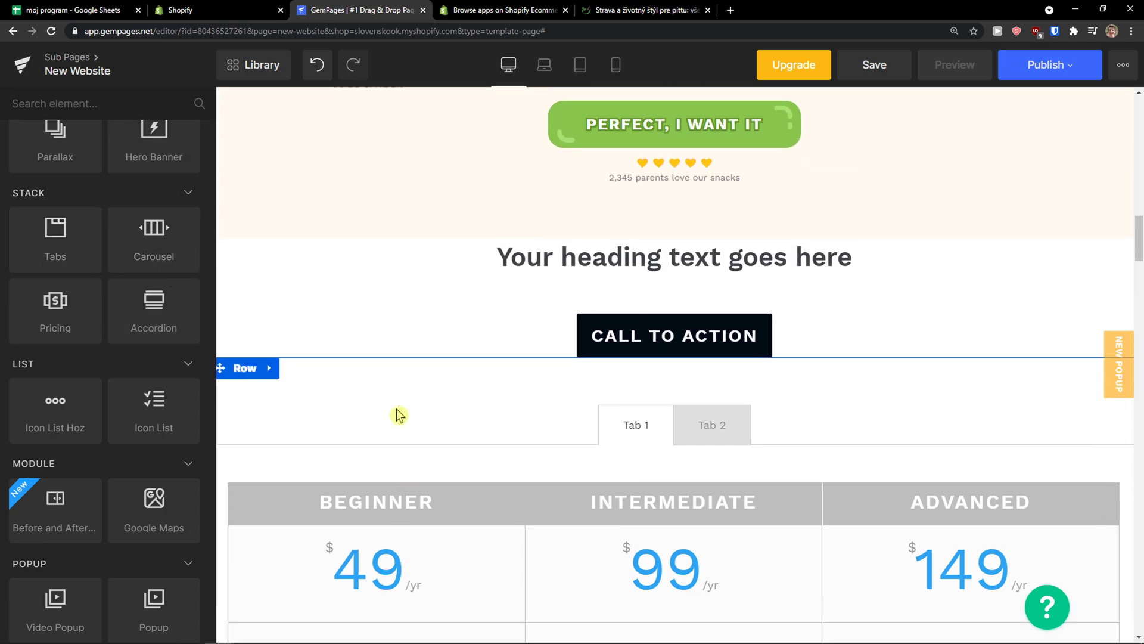
{"action": "scroll", "coordinate": [608, 454], "scroll_direction": "down", "scroll_amount": 4}
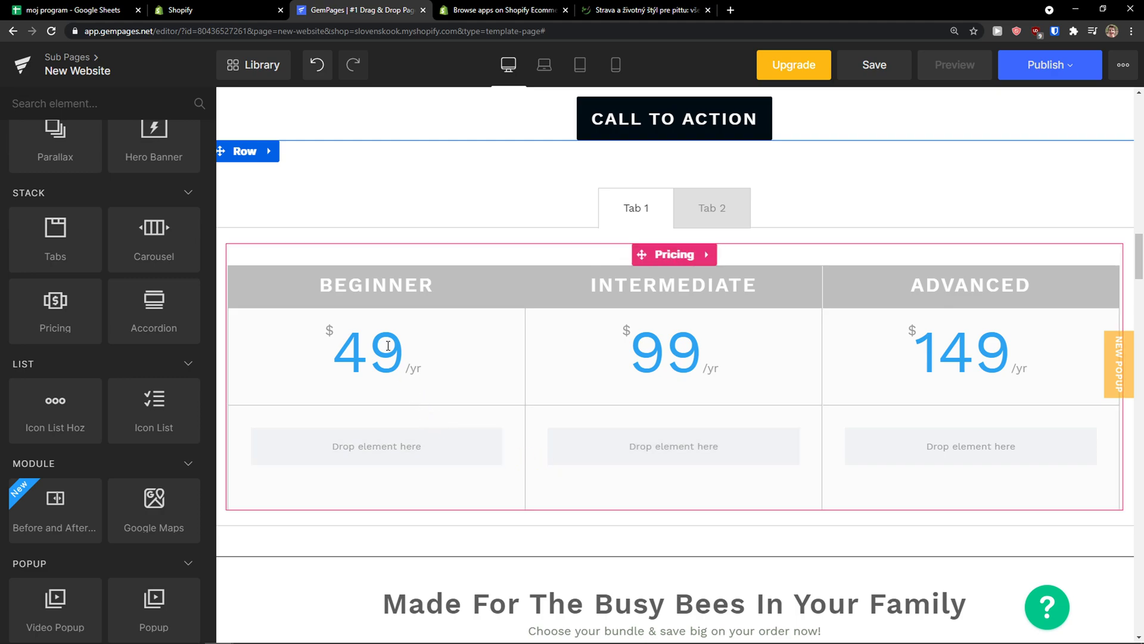
{"action": "left_click_drag", "start_coordinate": [418, 363], "coordinate": [369, 360]}
{"action": "left_click_drag", "start_coordinate": [154, 238], "coordinate": [586, 549]}
{"action": "scroll", "coordinate": [507, 477], "scroll_direction": "down", "scroll_amount": 3}
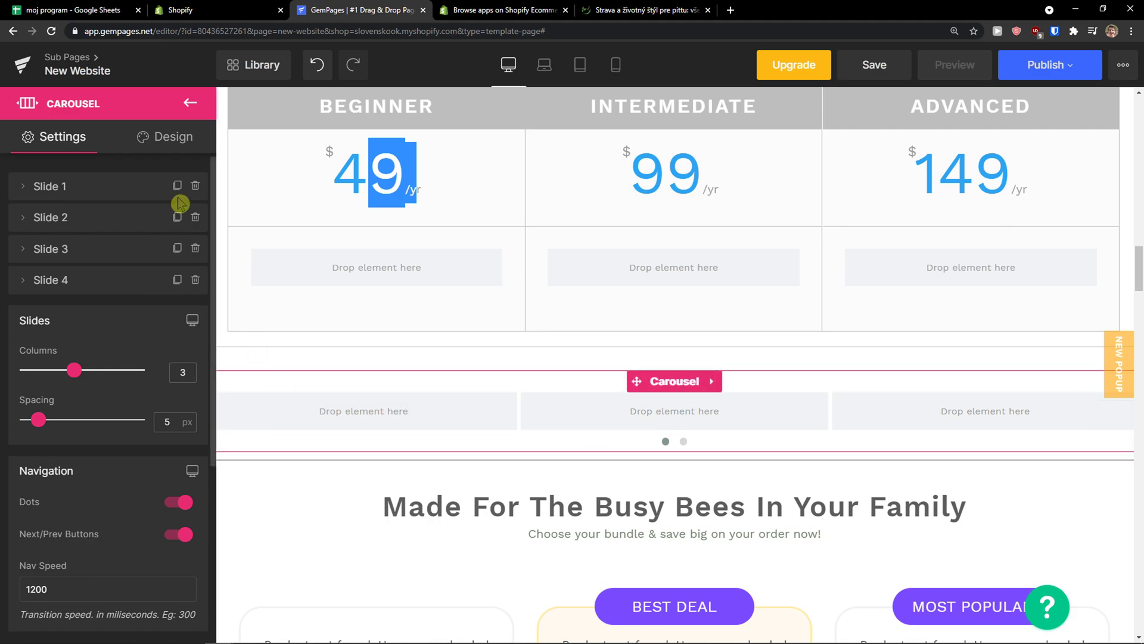
Set the carousel to 4 columns with a spacing of 24 px
{"action": "left_click", "coordinate": [195, 187]}
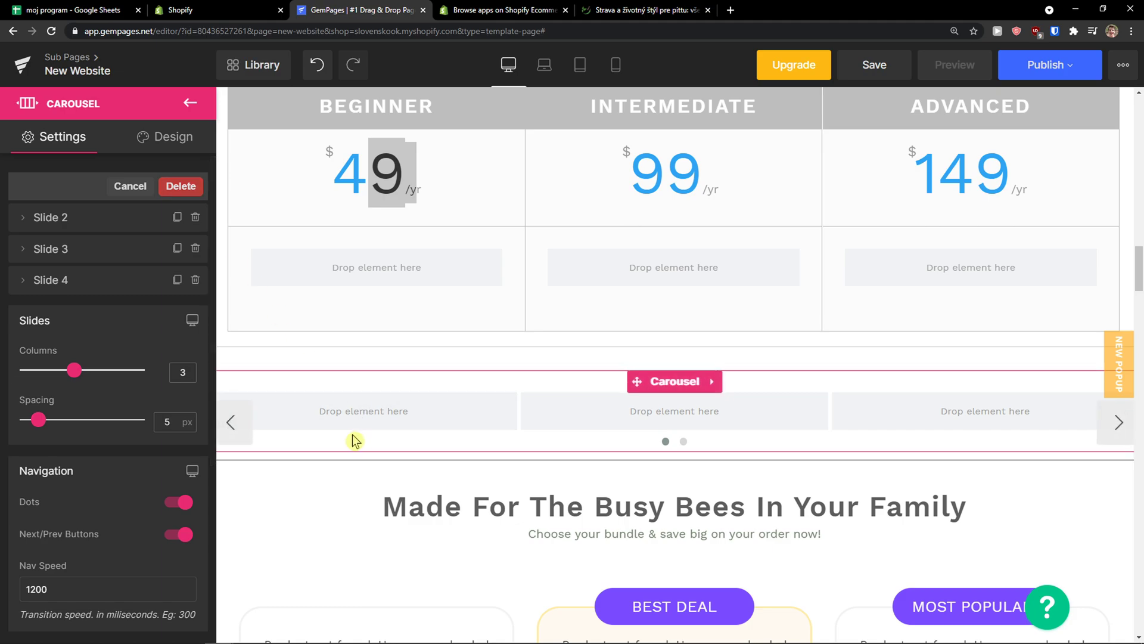
{"action": "left_click", "coordinate": [84, 376]}
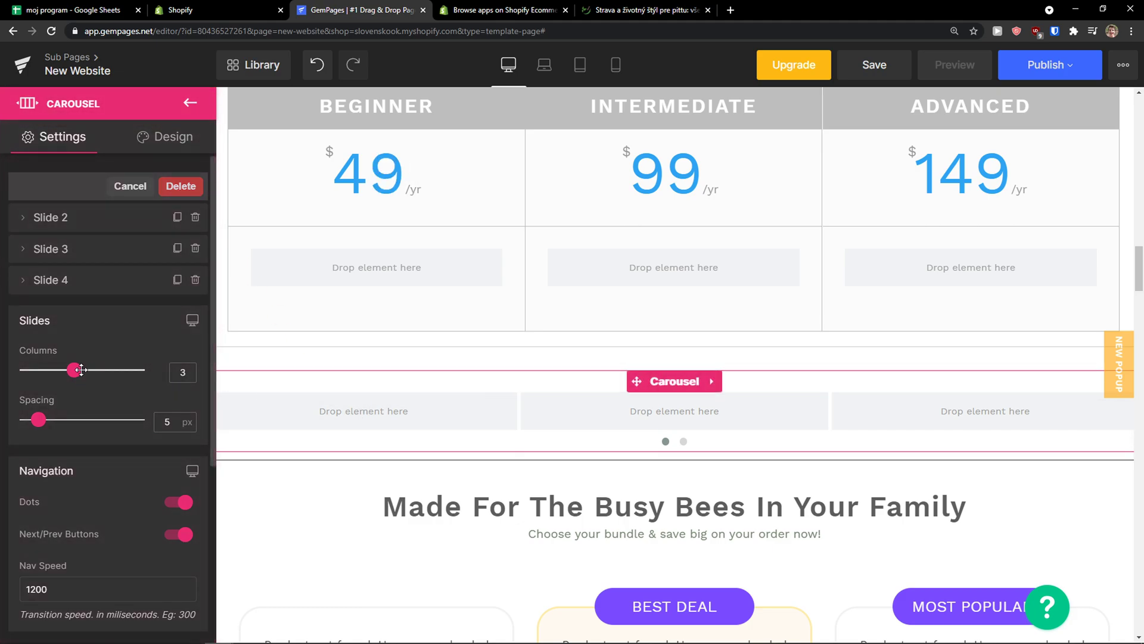
{"action": "mouse_move", "coordinate": [75, 370]}
{"action": "left_mouse_down"}
{"action": "mouse_move", "coordinate": [127, 371]}
{"action": "mouse_move", "coordinate": [94, 370]}
{"action": "left_mouse_up"}
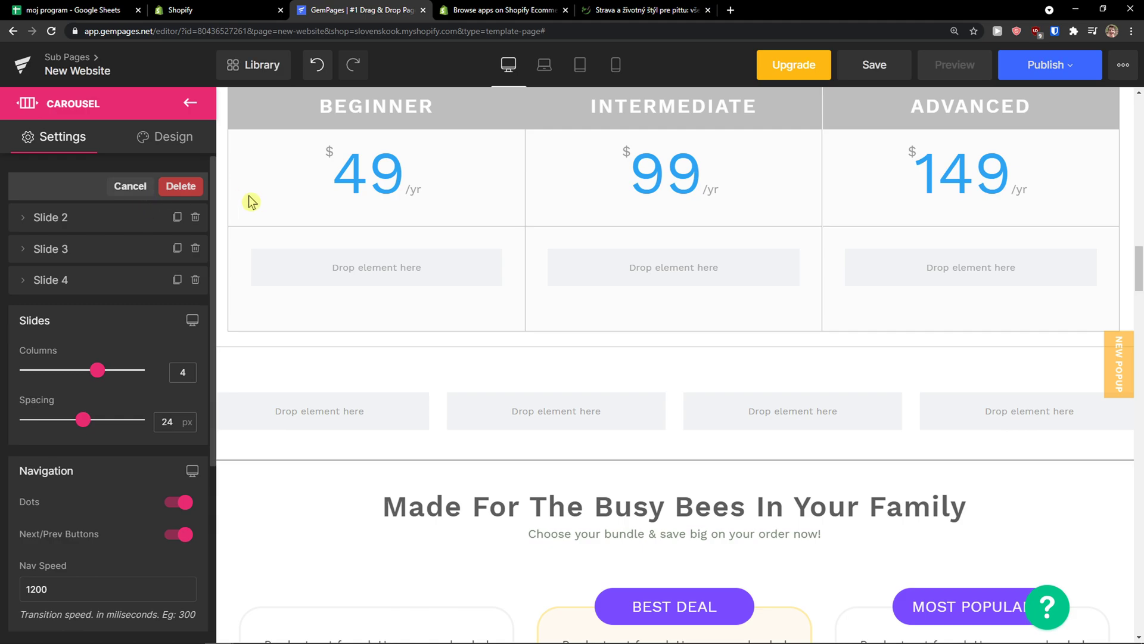
Set the price of the Beginner item in Tab 1's Pricing element to 59
{"action": "scroll", "coordinate": [241, 199], "scroll_direction": "up", "scroll_amount": 1}
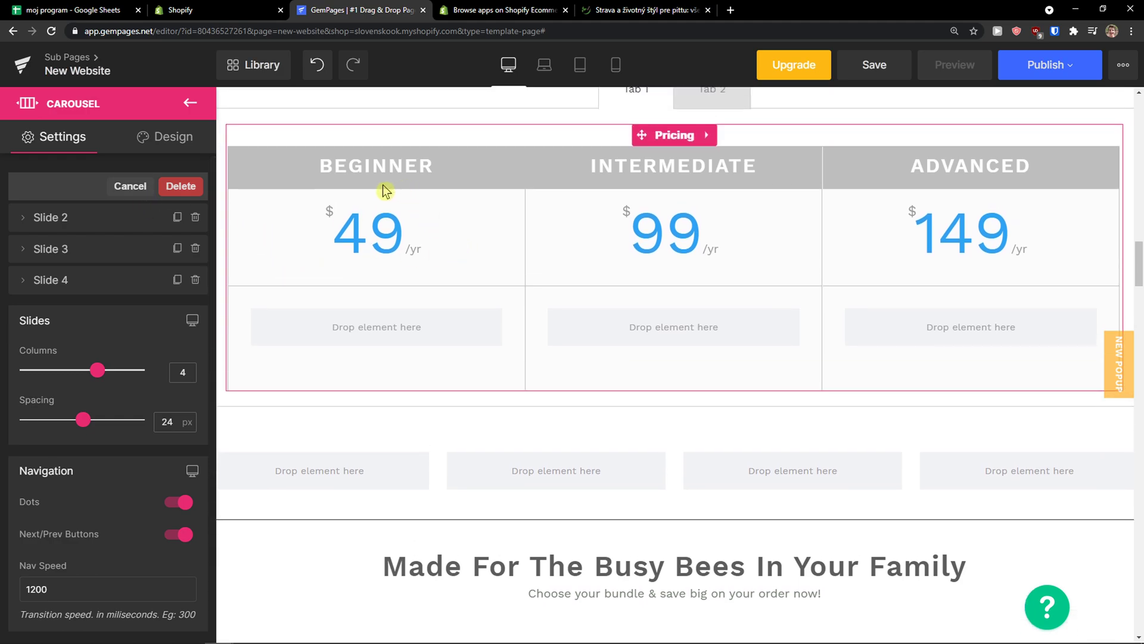
{"action": "scroll", "coordinate": [370, 209], "scroll_direction": "up", "scroll_amount": 2}
{"action": "left_click", "coordinate": [262, 247]}
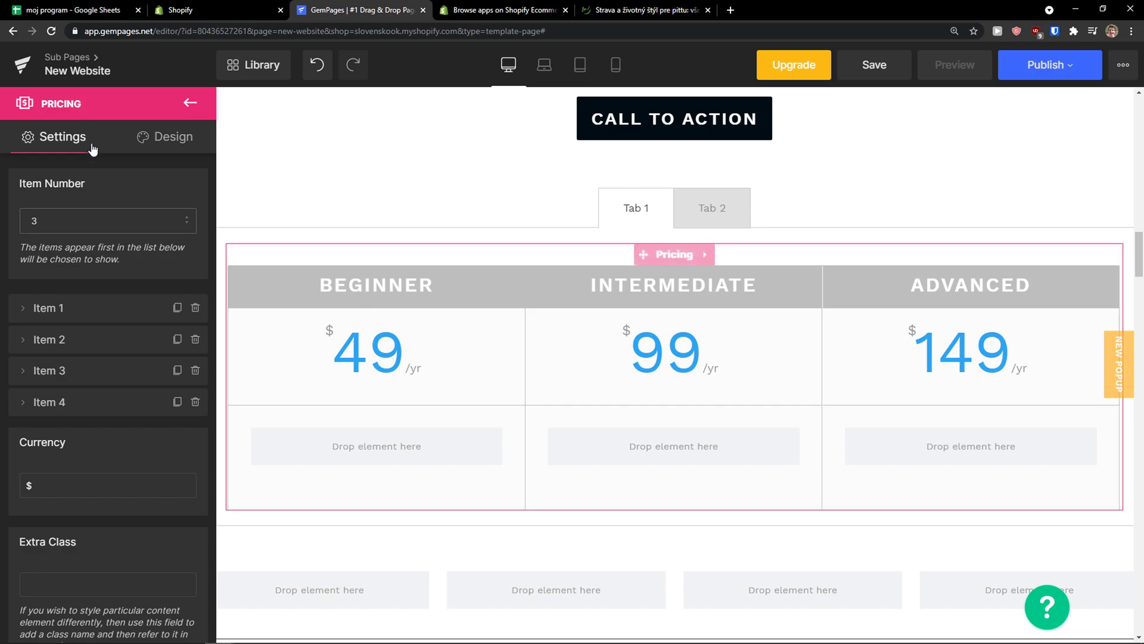
{"action": "scroll", "coordinate": [118, 253], "scroll_direction": "down", "scroll_amount": 1}
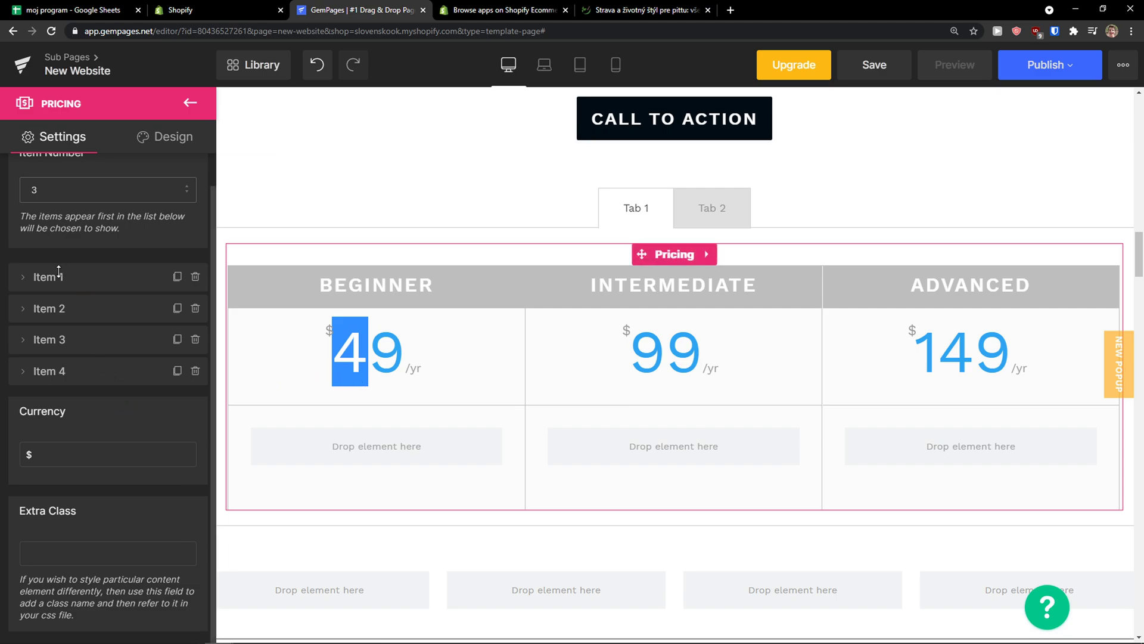
{"action": "left_click", "coordinate": [30, 280]}
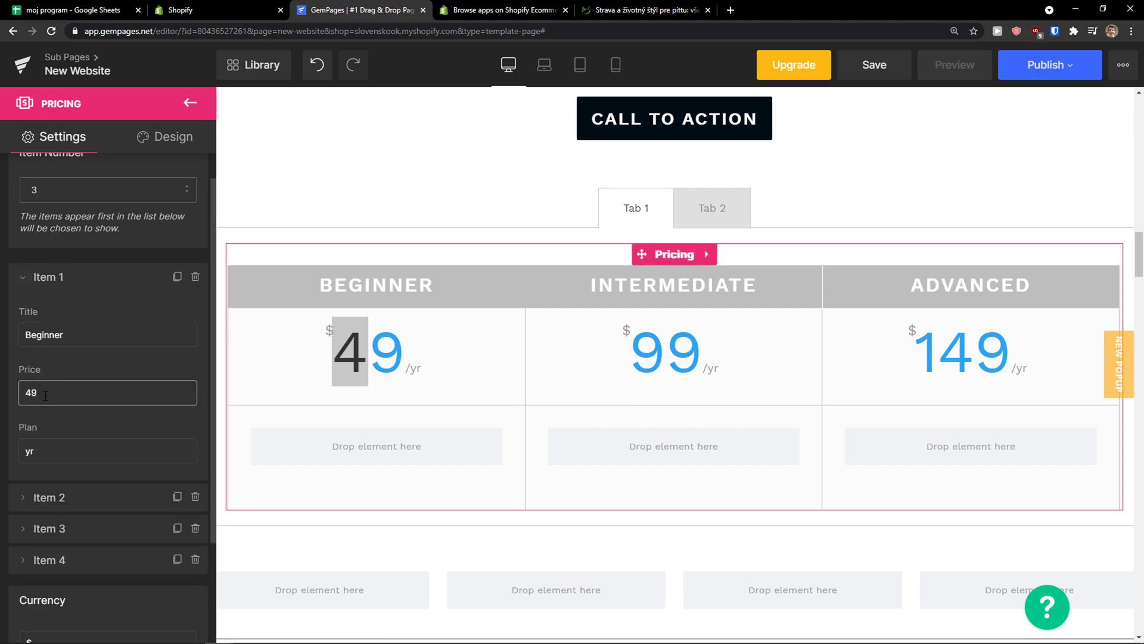
{"action": "left_click", "coordinate": [53, 434]}
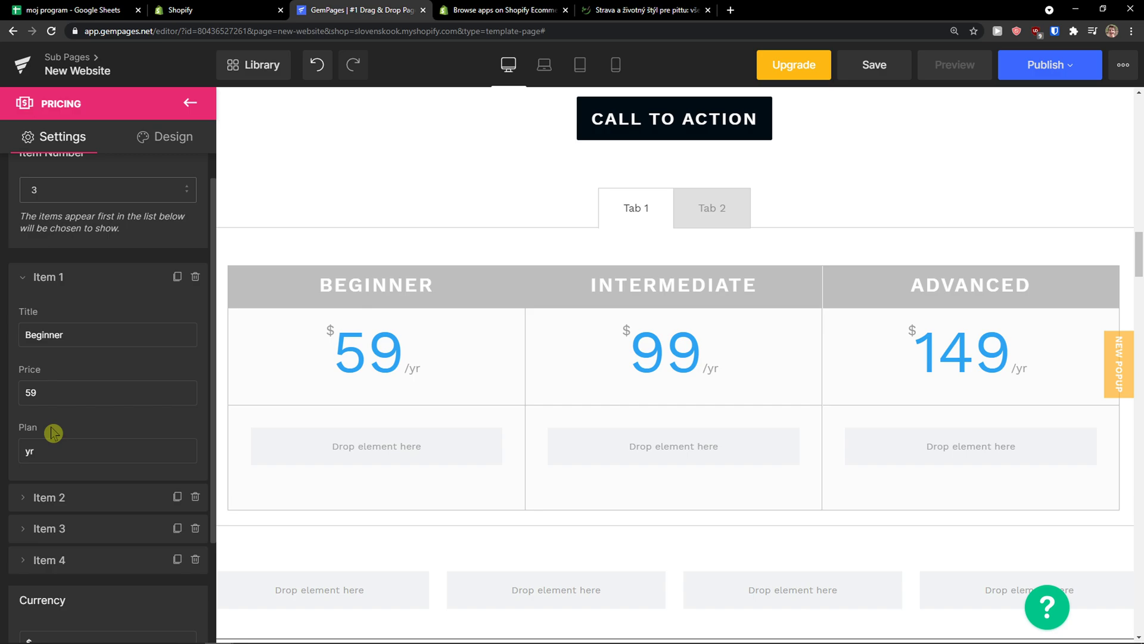
Check the Item 3 options of the Pricing element, then close its settings
{"action": "scroll", "coordinate": [52, 426], "scroll_direction": "down", "scroll_amount": 2}
{"action": "scroll", "coordinate": [36, 426], "scroll_direction": "down", "scroll_amount": 2}
{"action": "left_click", "coordinate": [25, 418]}
{"action": "scroll", "coordinate": [27, 415], "scroll_direction": "down", "scroll_amount": 2}
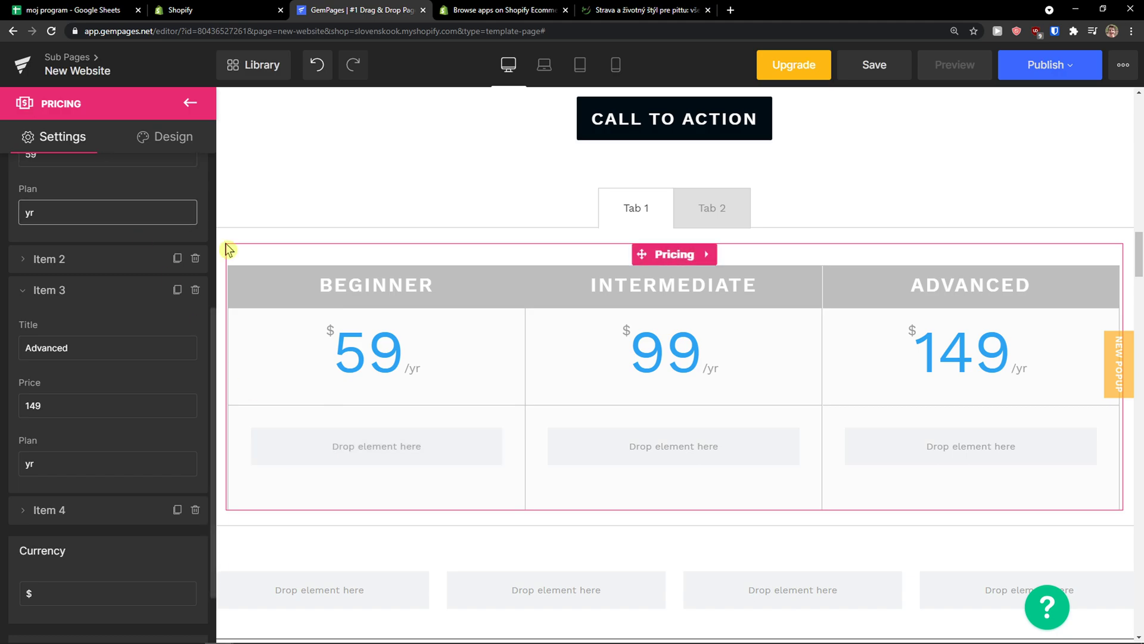
{"action": "left_click", "coordinate": [190, 103]}
Add a Button element to the Beginner, Intermediate and Advanced columns of the pricing table
{"action": "scroll", "coordinate": [139, 298], "scroll_direction": "up", "scroll_amount": 5}
{"action": "left_click_drag", "start_coordinate": [141, 298], "coordinate": [379, 450]}
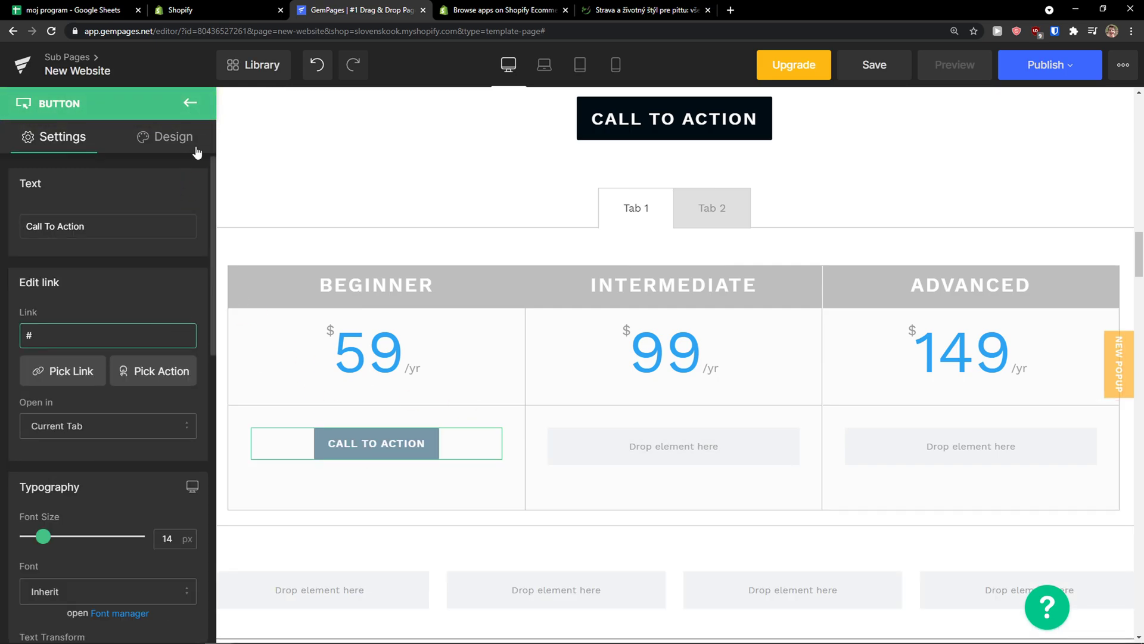
{"action": "left_click", "coordinate": [190, 102]}
{"action": "left_click_drag", "start_coordinate": [153, 344], "coordinate": [616, 435]}
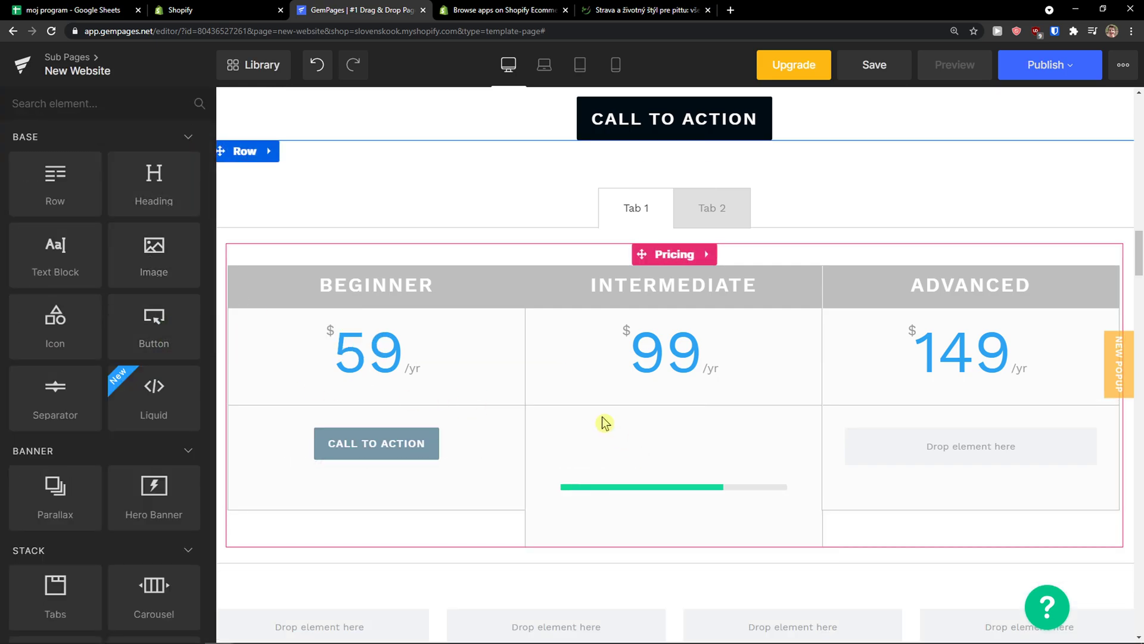
{"action": "left_click", "coordinate": [190, 104]}
{"action": "left_click_drag", "start_coordinate": [153, 320], "coordinate": [959, 452]}
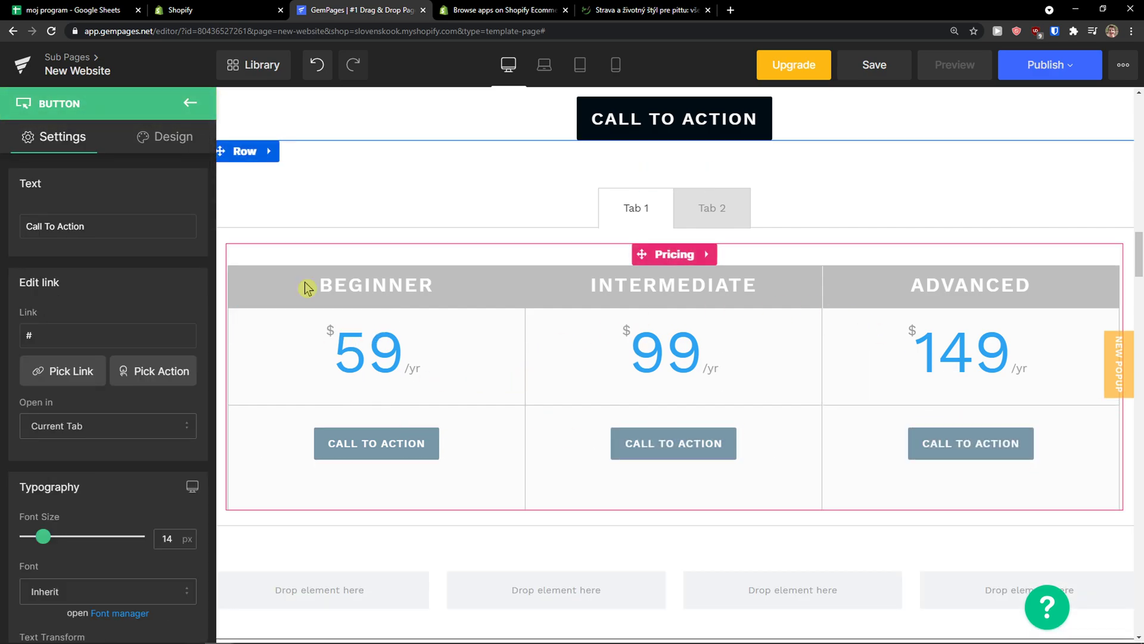
{"action": "left_click", "coordinate": [190, 104]}
Add a Row above the Beginner column's button and give it a layout of three equal columns
{"action": "left_click_drag", "start_coordinate": [54, 179], "coordinate": [359, 399]}
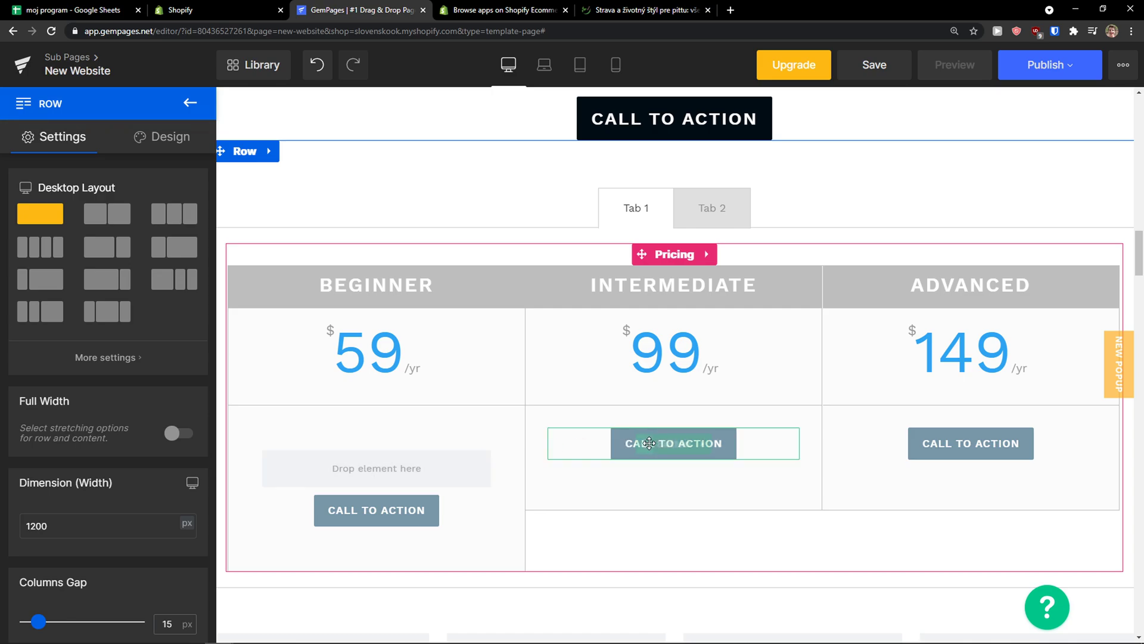
{"action": "left_click", "coordinate": [106, 215]}
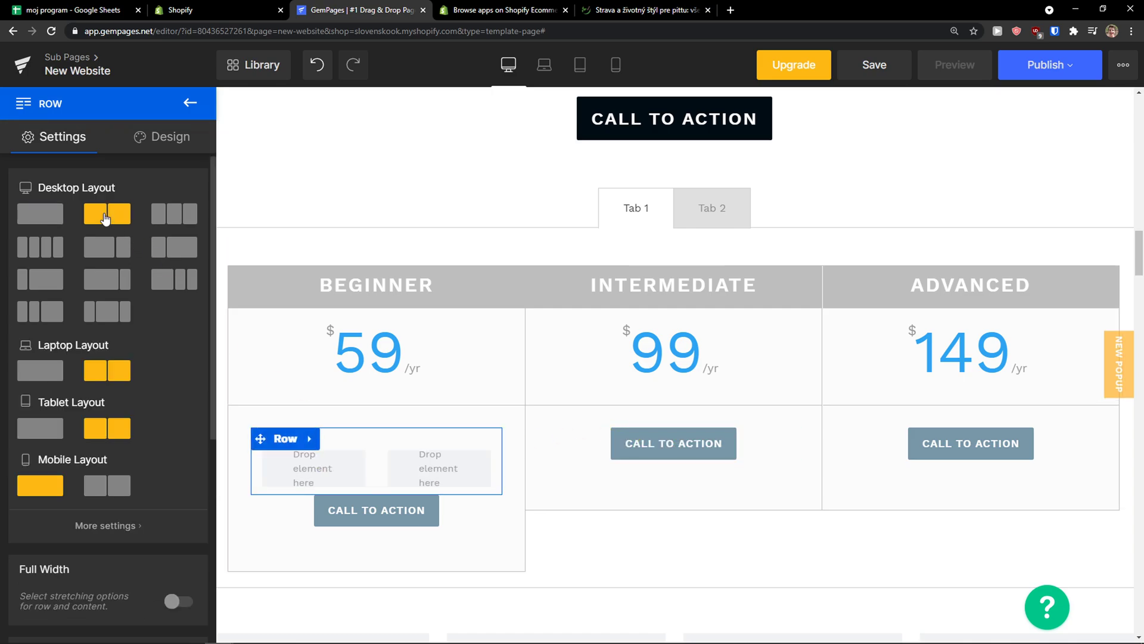
{"action": "left_click", "coordinate": [50, 222]}
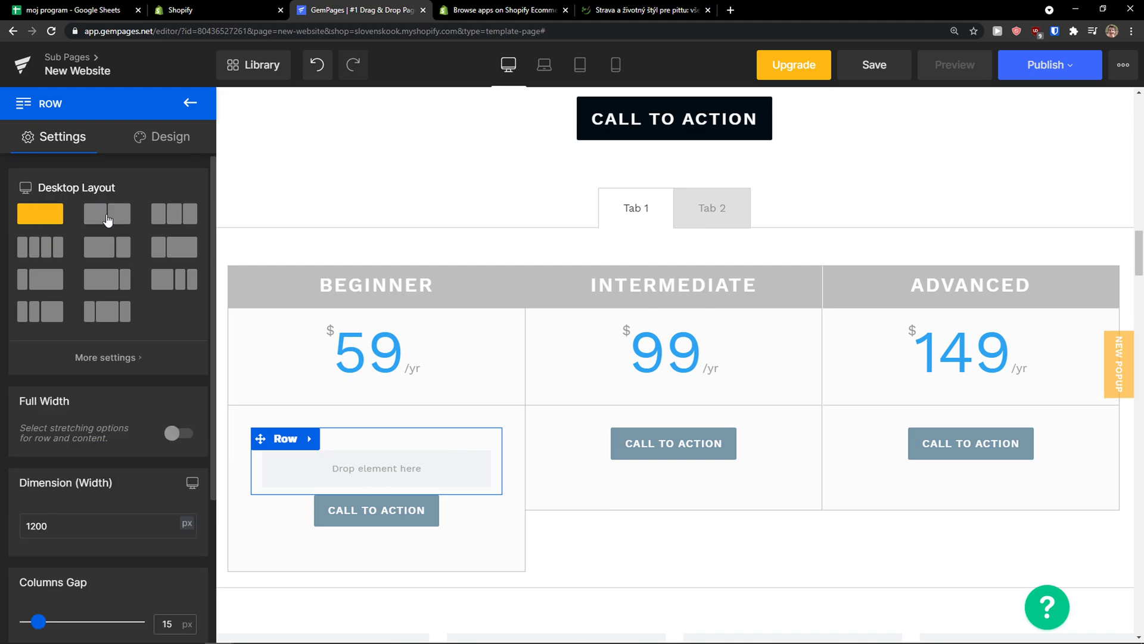
{"action": "left_click", "coordinate": [171, 216]}
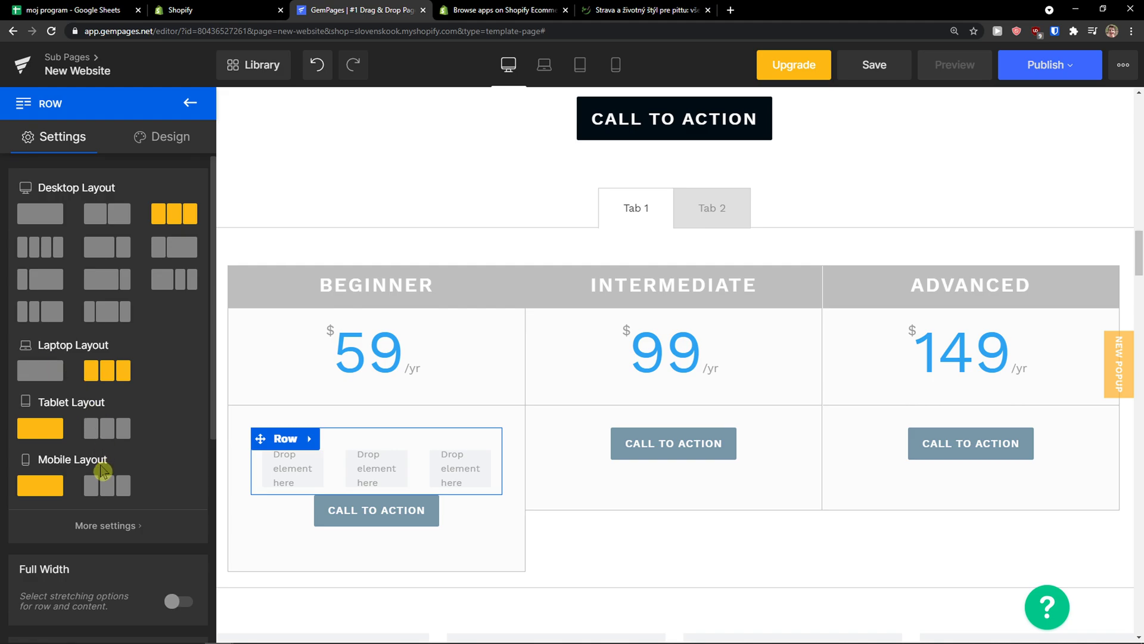
{"action": "left_click", "coordinate": [191, 105]}
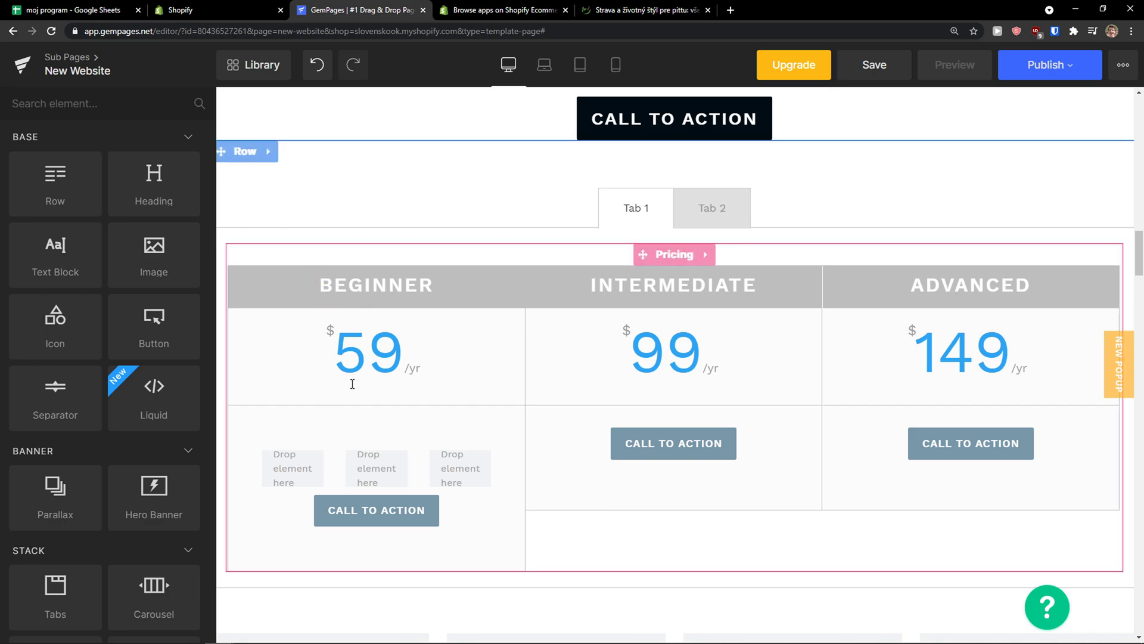
Review the carousel's settings and design options, then close them
{"action": "scroll", "coordinate": [353, 391], "scroll_direction": "down", "scroll_amount": 4}
{"action": "scroll", "coordinate": [352, 391], "scroll_direction": "down", "scroll_amount": 2}
{"action": "scroll", "coordinate": [357, 385], "scroll_direction": "up", "scroll_amount": 1}
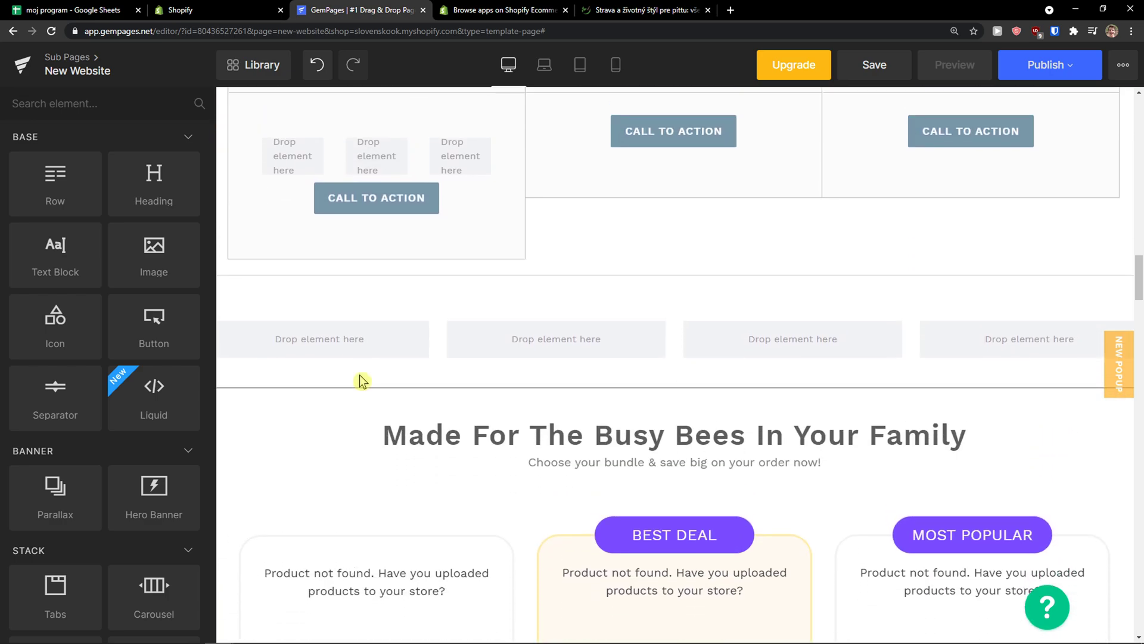
{"action": "scroll", "coordinate": [122, 367], "scroll_direction": "down", "scroll_amount": 2}
{"action": "scroll", "coordinate": [122, 366], "scroll_direction": "down", "scroll_amount": 1}
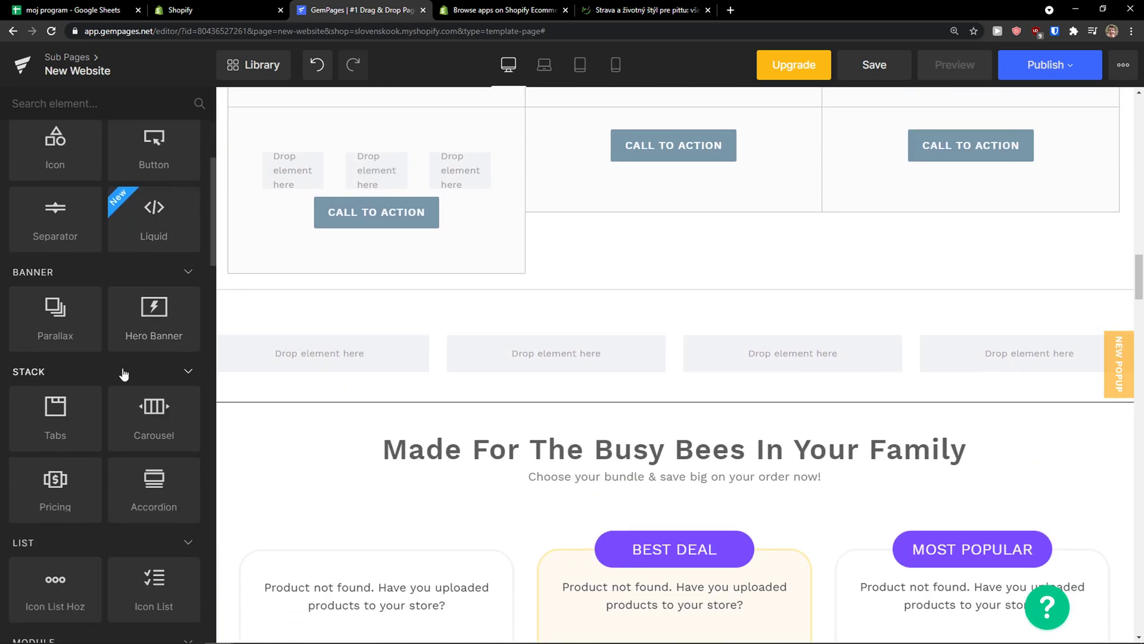
{"action": "left_click", "coordinate": [356, 391]}
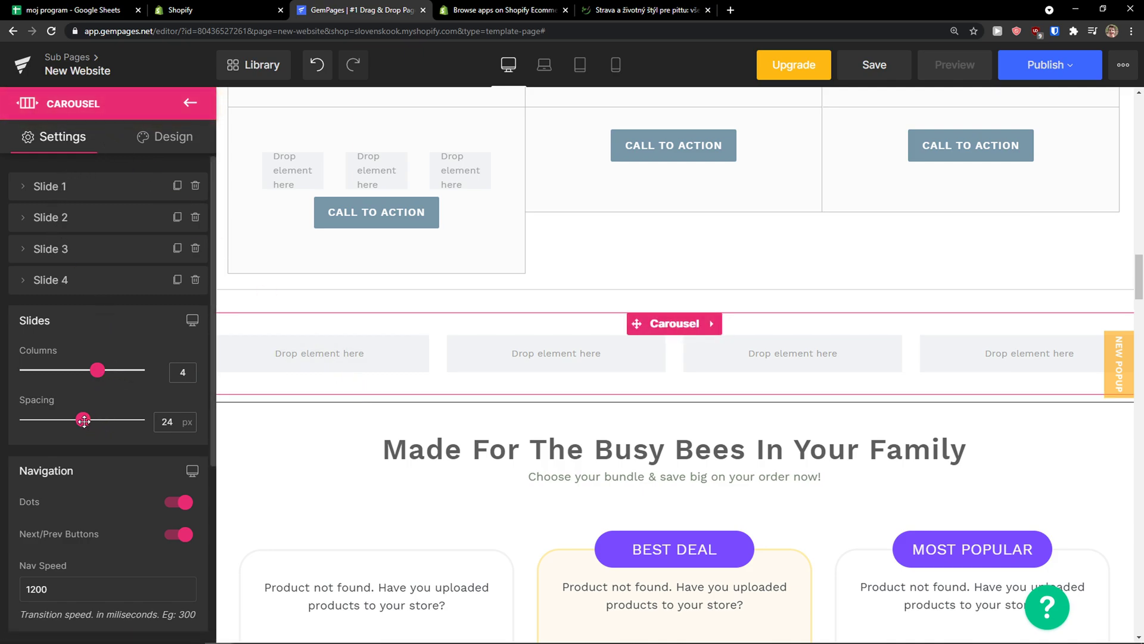
{"action": "scroll", "coordinate": [95, 367], "scroll_direction": "down", "scroll_amount": 3}
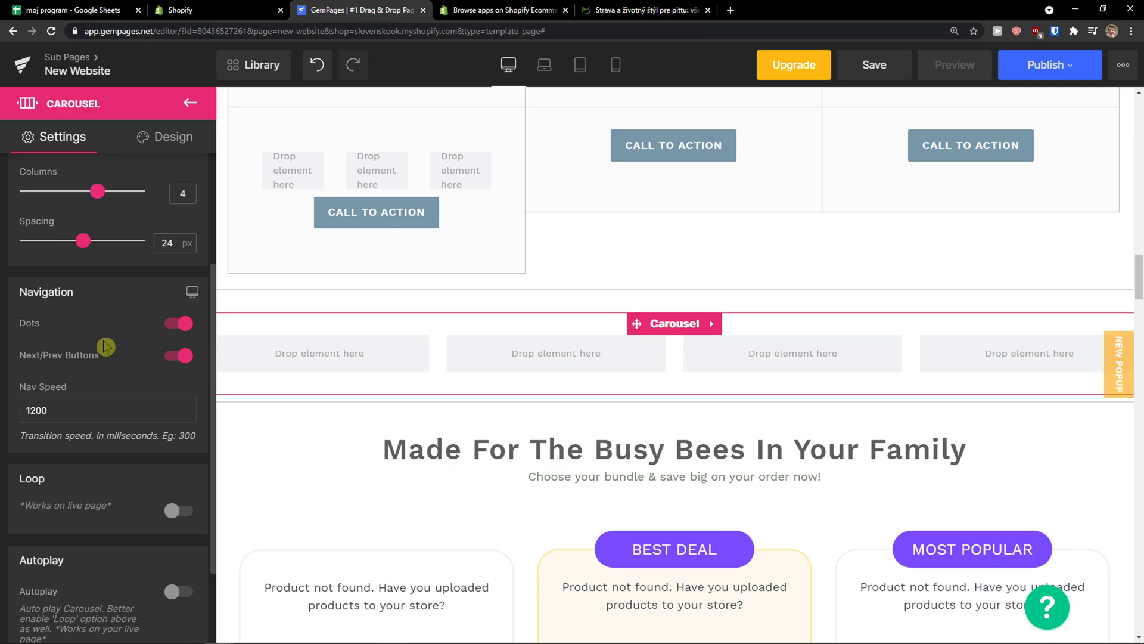
{"action": "scroll", "coordinate": [105, 346], "scroll_direction": "down", "scroll_amount": 2}
{"action": "left_click", "coordinate": [142, 140]}
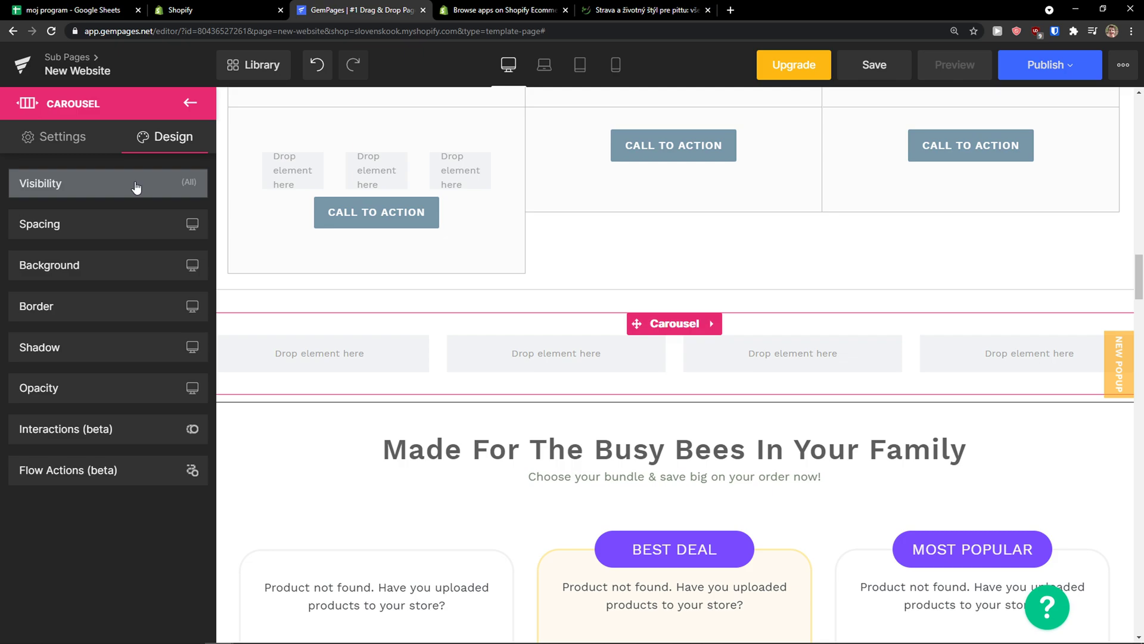
{"action": "scroll", "coordinate": [334, 377], "scroll_direction": "up", "scroll_amount": 2}
{"action": "scroll", "coordinate": [268, 268], "scroll_direction": "down", "scroll_amount": 2}
{"action": "left_click", "coordinate": [190, 103]}
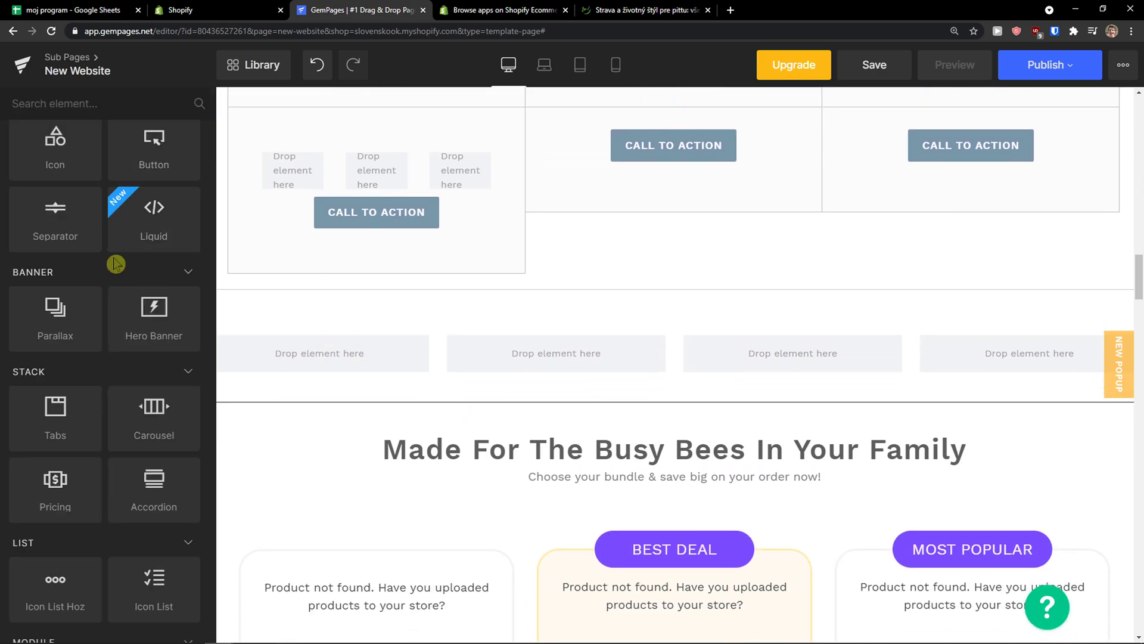
Add an Accordion element directly below the carousel
{"action": "scroll", "coordinate": [115, 264], "scroll_direction": "down", "scroll_amount": 1}
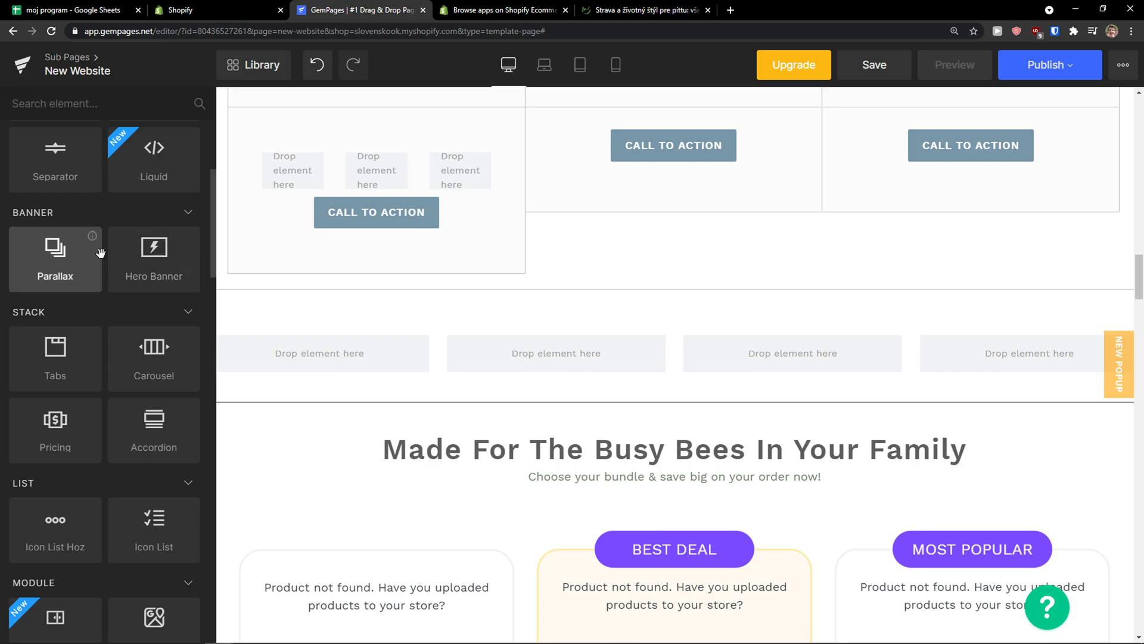
{"action": "scroll", "coordinate": [100, 254], "scroll_direction": "down", "scroll_amount": 2}
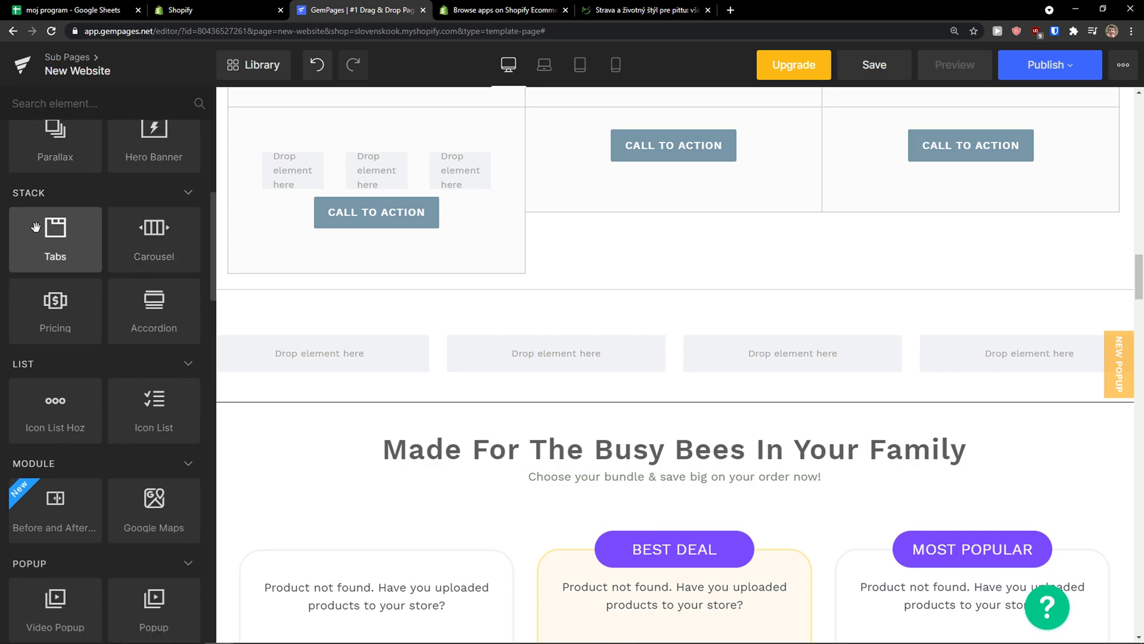
{"action": "left_click_drag", "start_coordinate": [133, 306], "coordinate": [459, 395]}
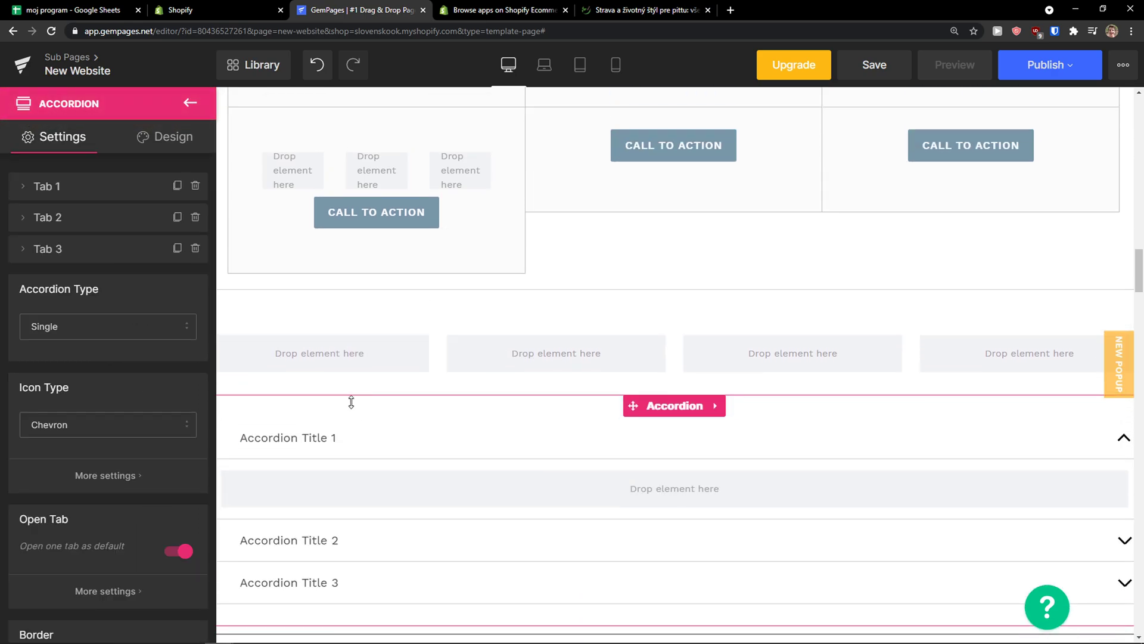
{"action": "scroll", "coordinate": [460, 440], "scroll_direction": "down", "scroll_amount": 2}
Check the accordion's Tab 1 options, then replace the first accordion title with "QUESTION 1"
{"action": "left_click", "coordinate": [402, 419]}
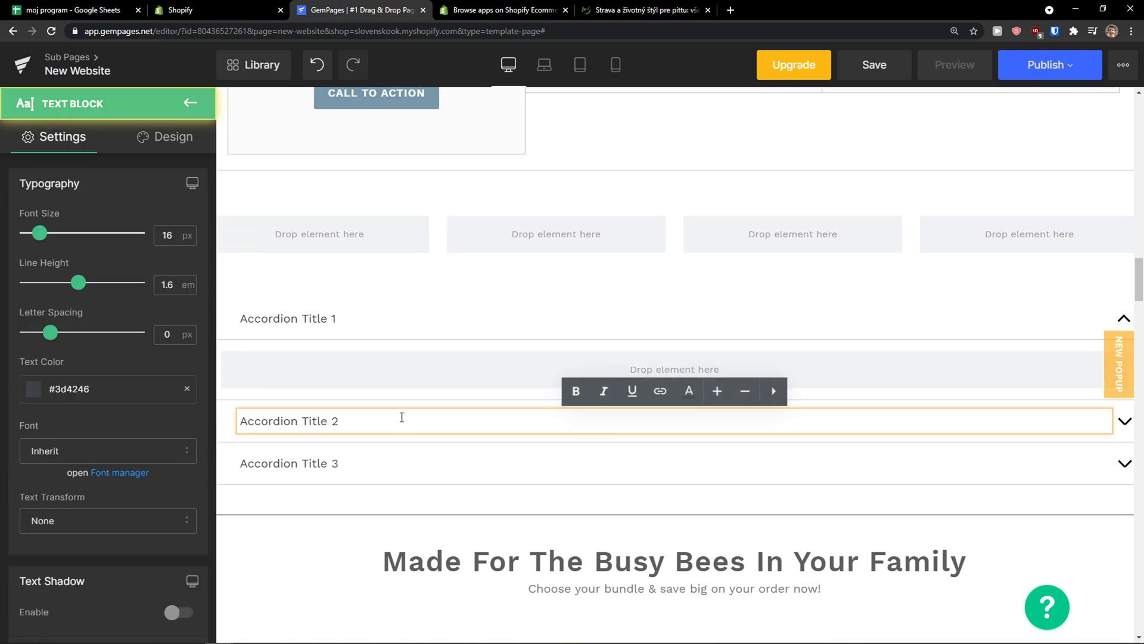
{"action": "left_click", "coordinate": [422, 341]}
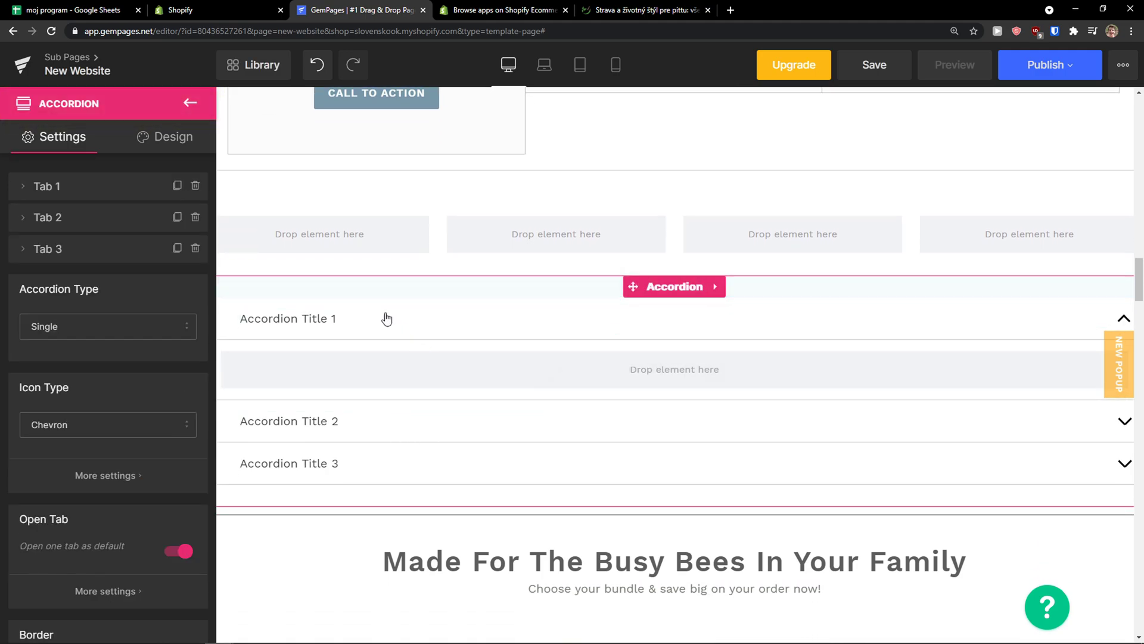
{"action": "left_click", "coordinate": [27, 186]}
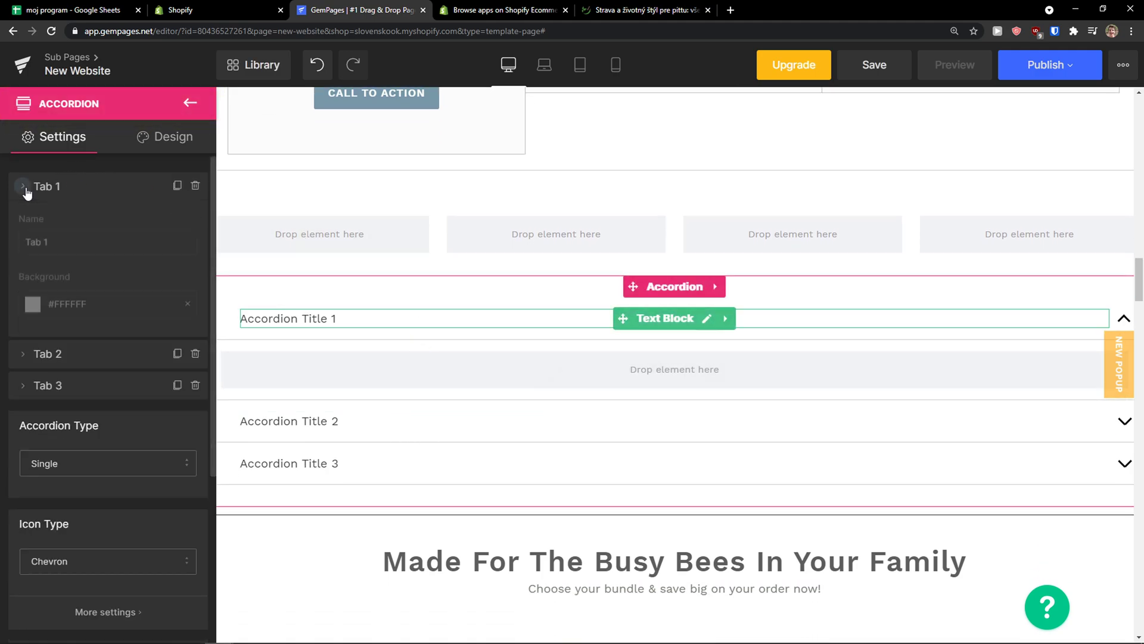
{"action": "double_click", "coordinate": [309, 322]}
{"action": "key", "text": "ctrl+a"}
{"action": "type", "text": "FA"}
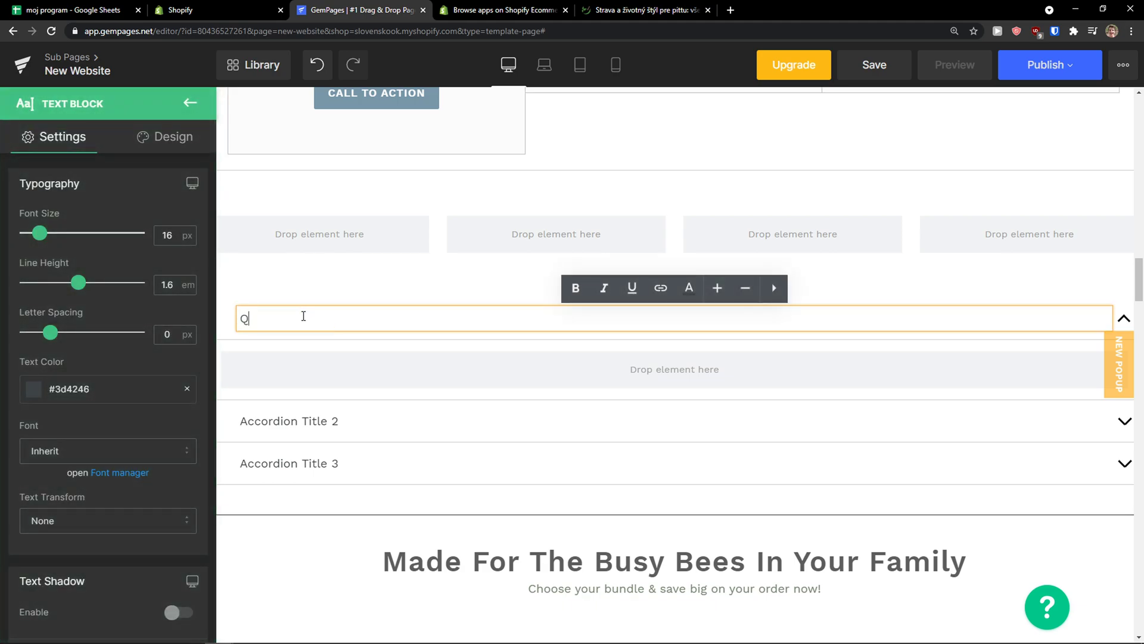
Replace the second and third accordion titles with "QUESTION 2" and "QUESTION 3"
{"action": "left_click", "coordinate": [331, 417]}
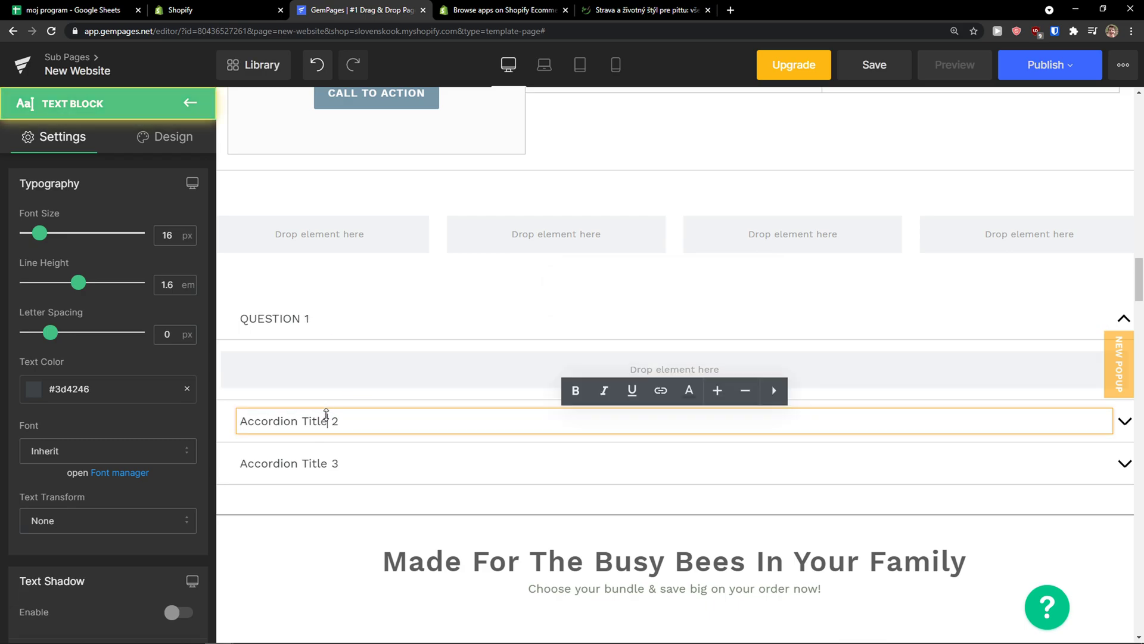
{"action": "key", "text": "ctrl+a"}
{"action": "type", "text": "Q"}
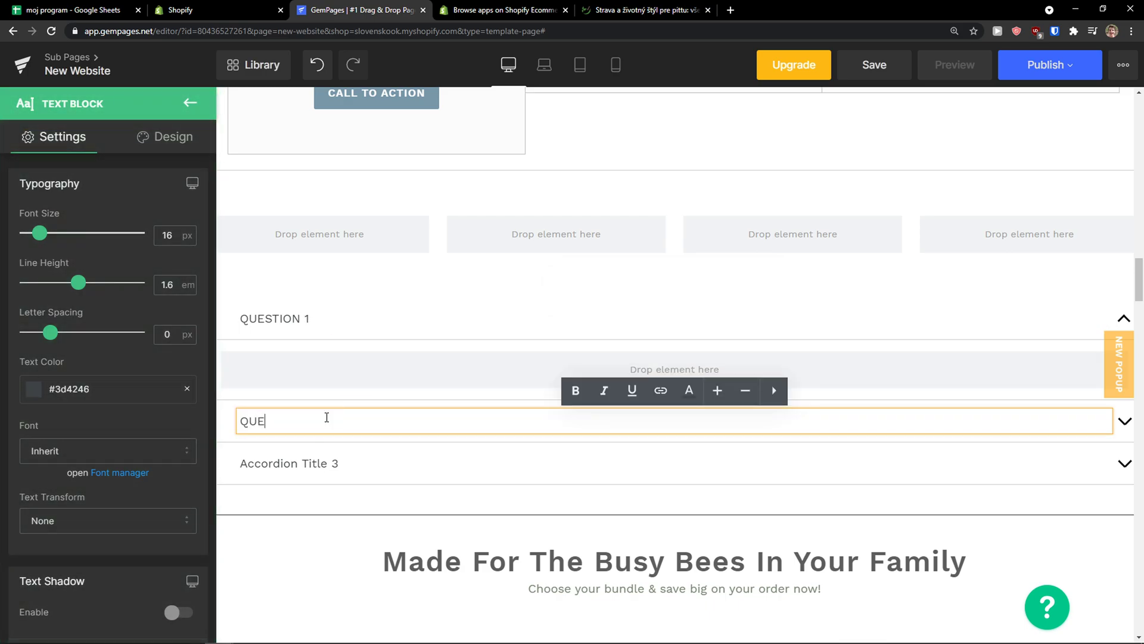
{"action": "type", "text": "UESTION 2"}
{"action": "left_click", "coordinate": [309, 463]}
{"action": "key", "text": "ctrl+a"}
{"action": "type", "text": "QUESTION 3"}
Collapse the first question and check the accordion type and icon type options without changing them
{"action": "left_click", "coordinate": [409, 355]}
{"action": "left_click", "coordinate": [1118, 321]}
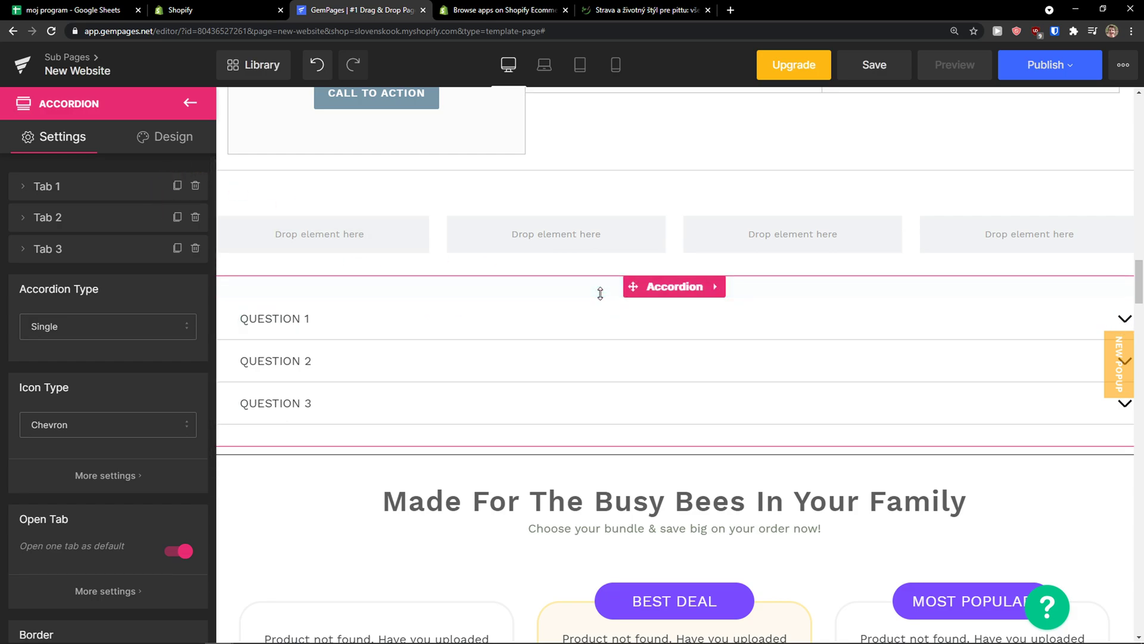
{"action": "left_click", "coordinate": [102, 326]}
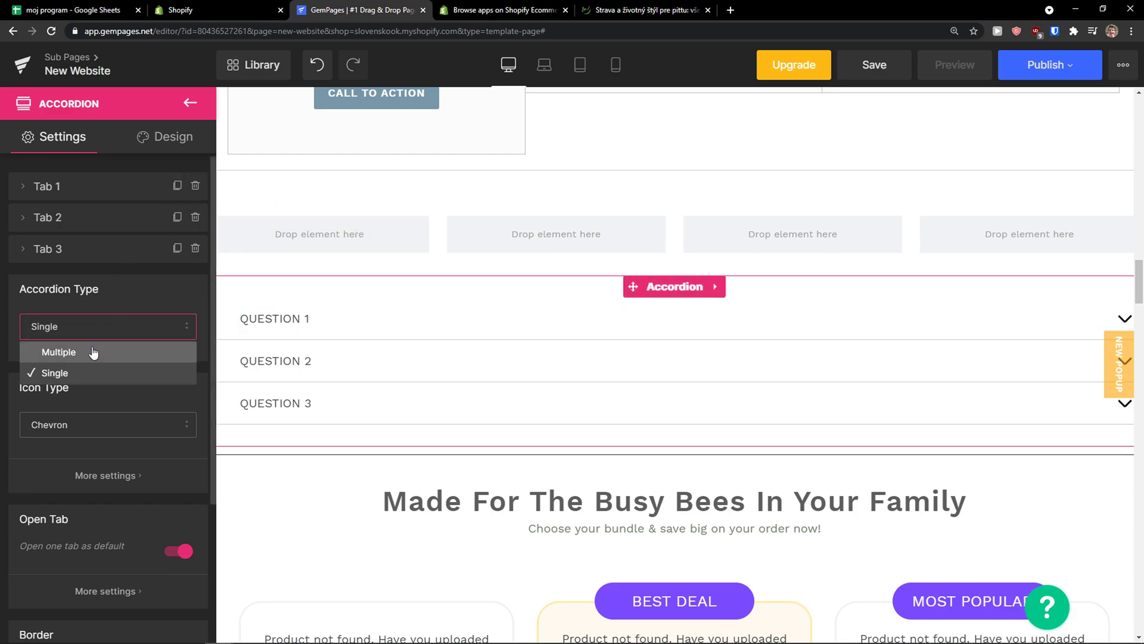
{"action": "left_click", "coordinate": [101, 309]}
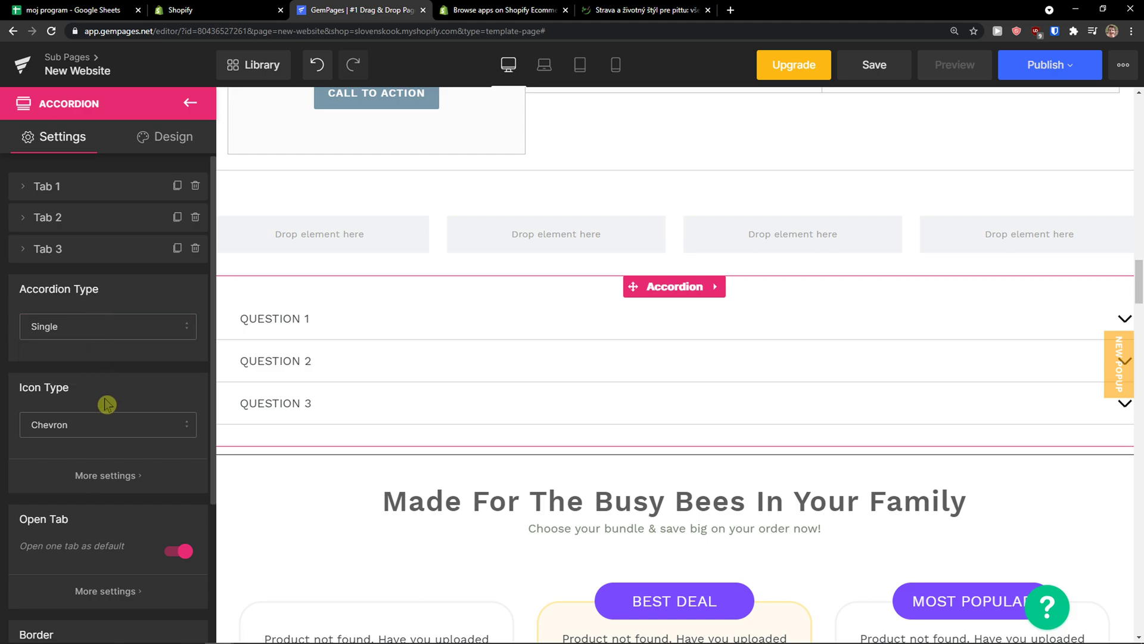
{"action": "left_click", "coordinate": [135, 427]}
{"action": "left_click", "coordinate": [135, 396]}
Expand QUESTION 1, add a Heading inside its panel and replace the heading text with "ANSWER 1"
{"action": "left_click", "coordinate": [620, 322]}
{"action": "left_click", "coordinate": [191, 102]}
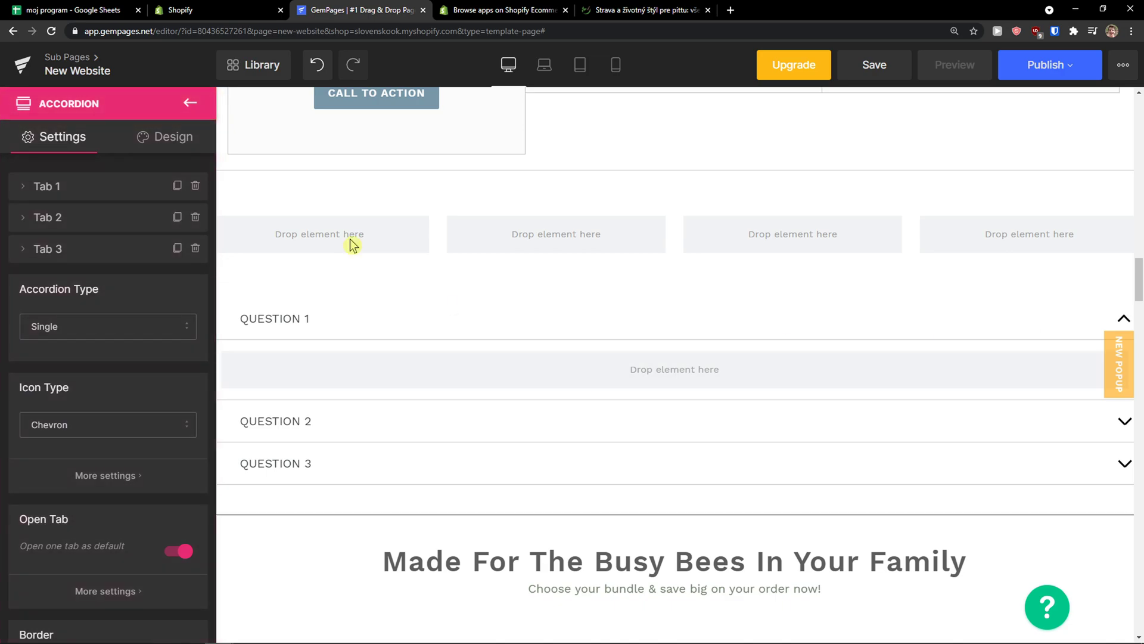
{"action": "left_click_drag", "start_coordinate": [154, 178], "coordinate": [515, 376]}
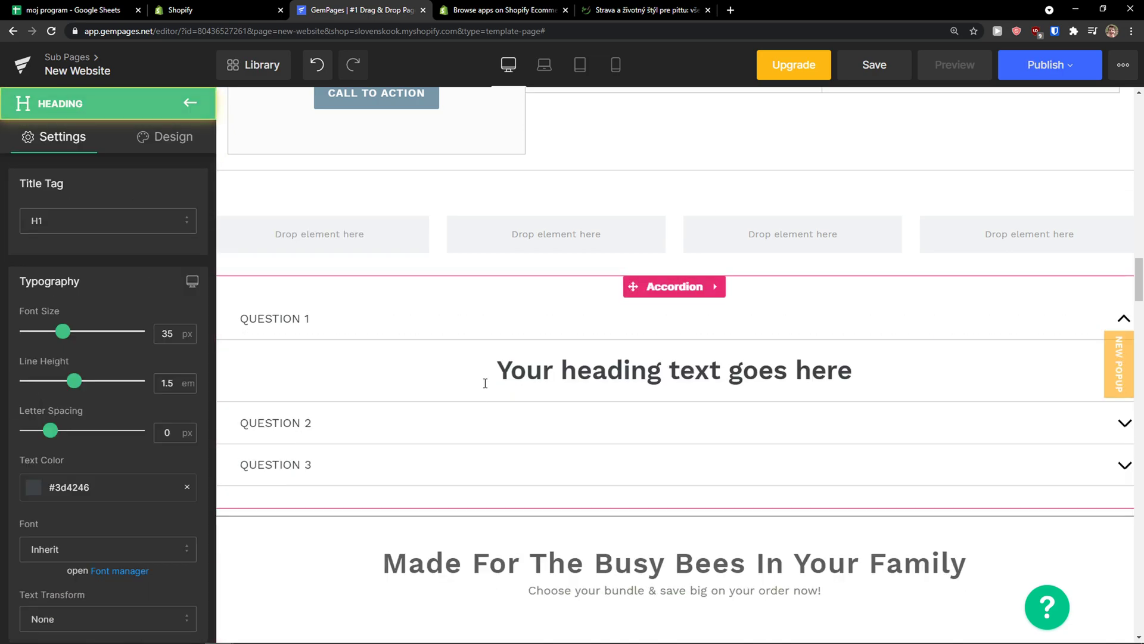
{"action": "double_click", "coordinate": [493, 376]}
{"action": "triple_click", "coordinate": [493, 376]}
{"action": "type", "text": "ANS"}
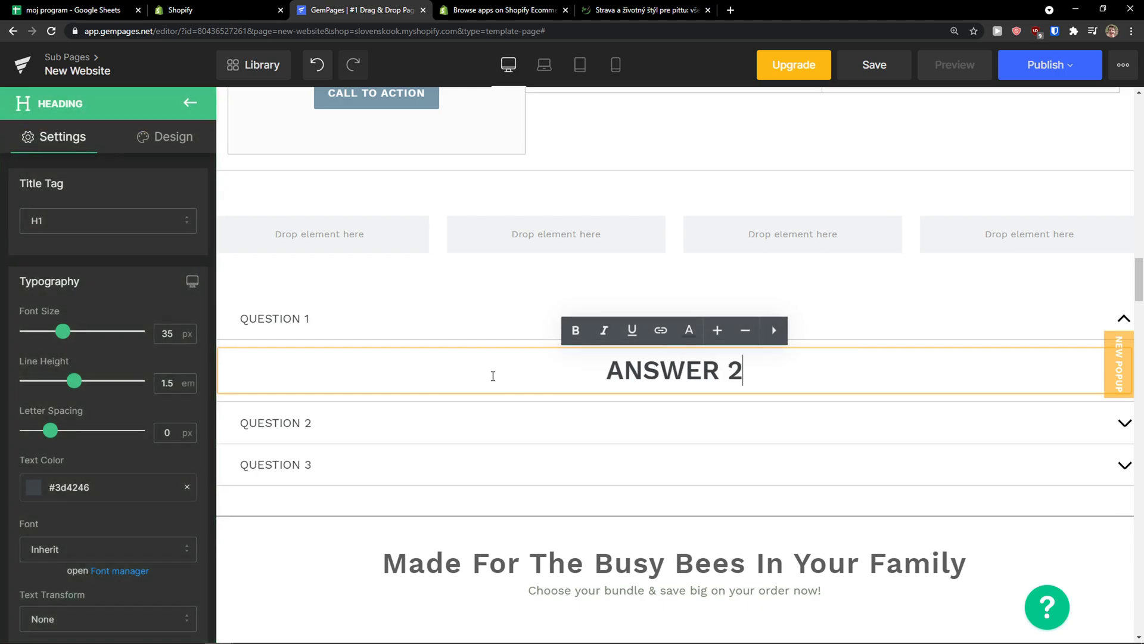
{"action": "type", "text": "WER 2"}
{"action": "key", "text": "BackSpace"}
{"action": "type", "text": "1"}
Align the ANSWER 1 heading to the left and test collapsing QUESTION 1
{"action": "left_click", "coordinate": [618, 401]}
{"action": "left_click", "coordinate": [592, 378]}
{"action": "scroll", "coordinate": [121, 418], "scroll_direction": "down", "scroll_amount": 6}
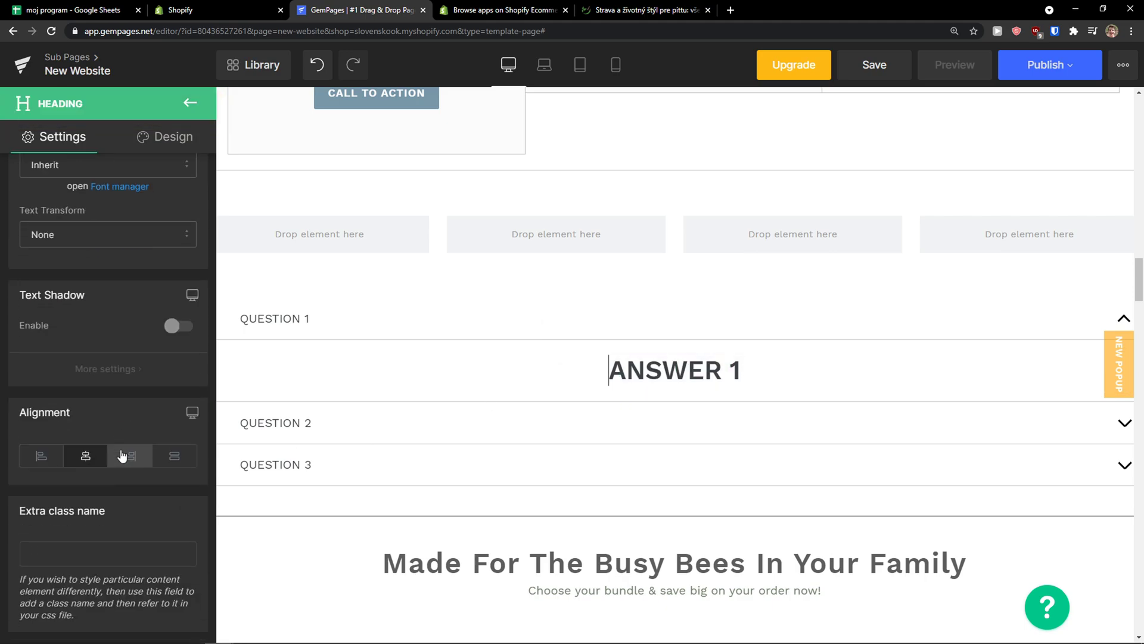
{"action": "left_click", "coordinate": [50, 455]}
{"action": "left_click", "coordinate": [1123, 321]}
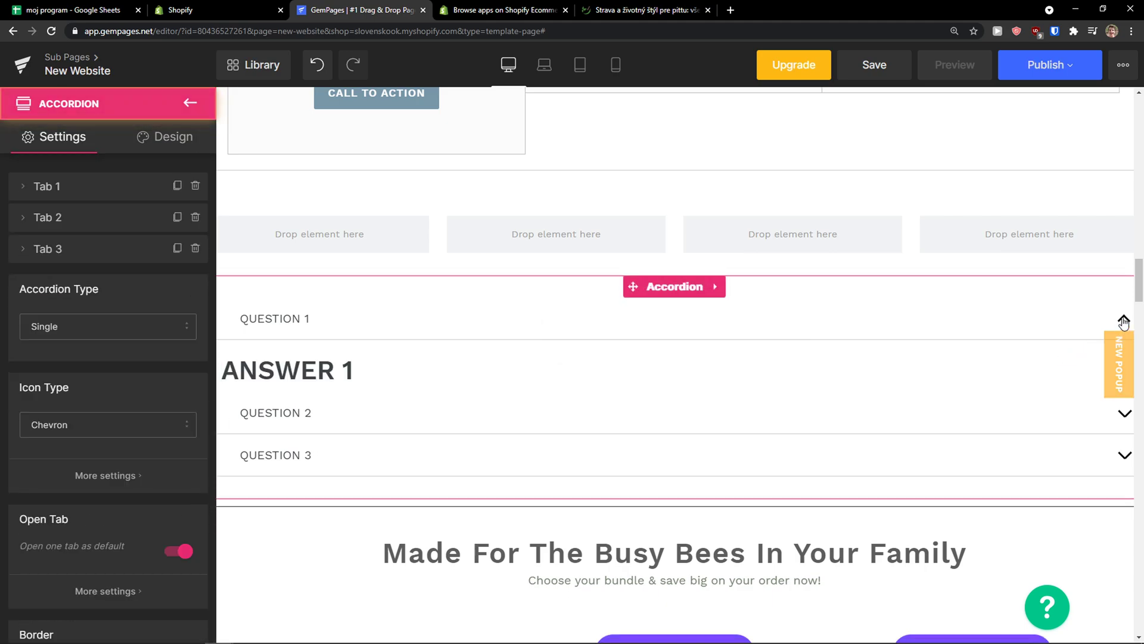
{"action": "left_click", "coordinate": [1123, 321]}
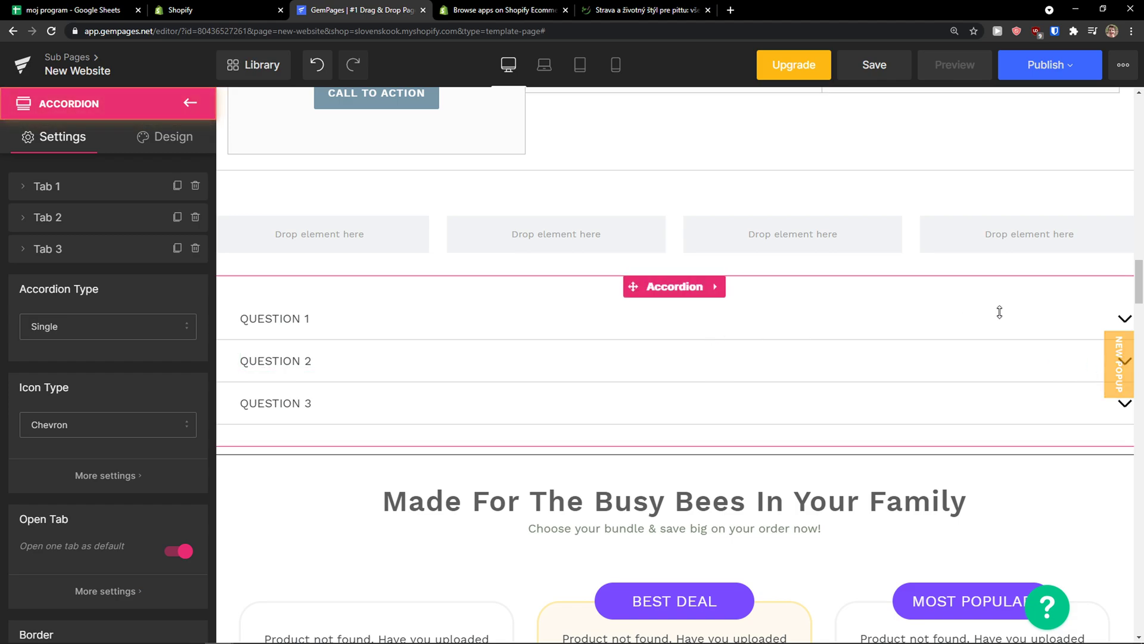
Expand QUESTION 1 again and copy the style of the ANSWER 1 heading
{"action": "left_click", "coordinate": [1125, 319]}
{"action": "left_click", "coordinate": [388, 379]}
{"action": "right_click", "coordinate": [389, 379]}
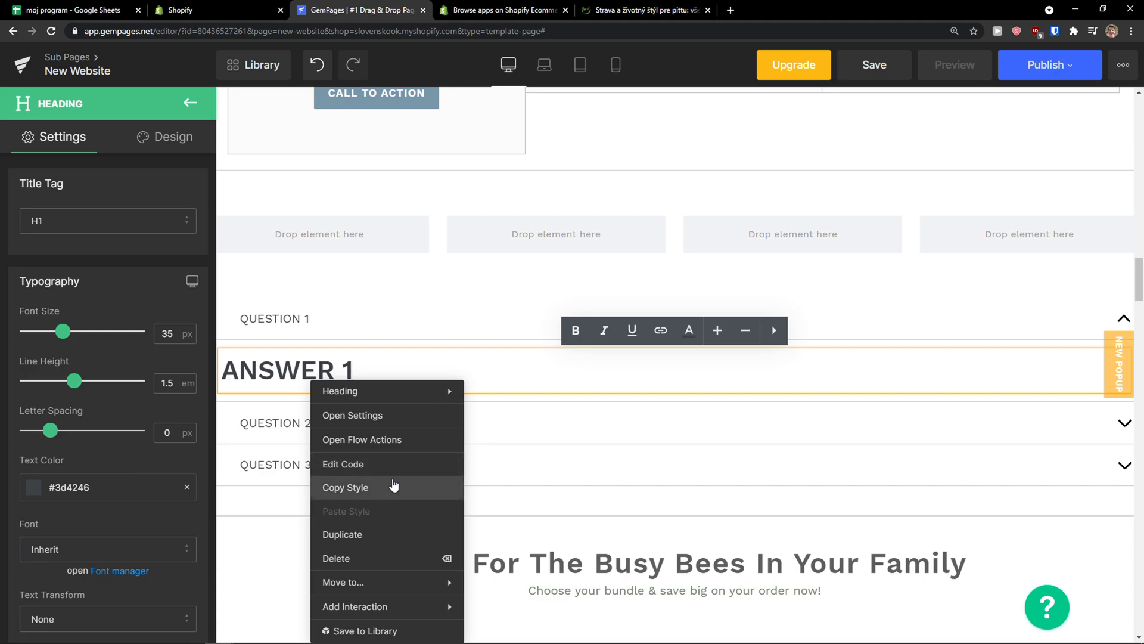
{"action": "left_click", "coordinate": [393, 486]}
Expand QUESTION 2, add a Heading inside its panel and try to paste the copied heading style onto it
{"action": "left_click", "coordinate": [1128, 322]}
{"action": "left_click", "coordinate": [1081, 362]}
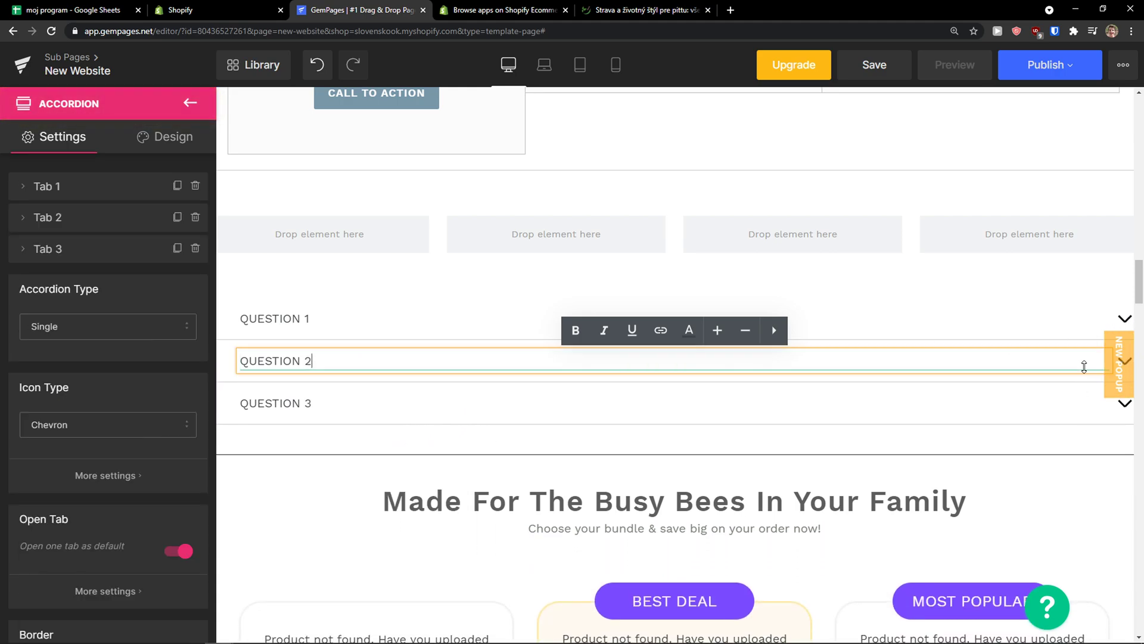
{"action": "scroll", "coordinate": [1108, 376], "scroll_direction": "down", "scroll_amount": 2}
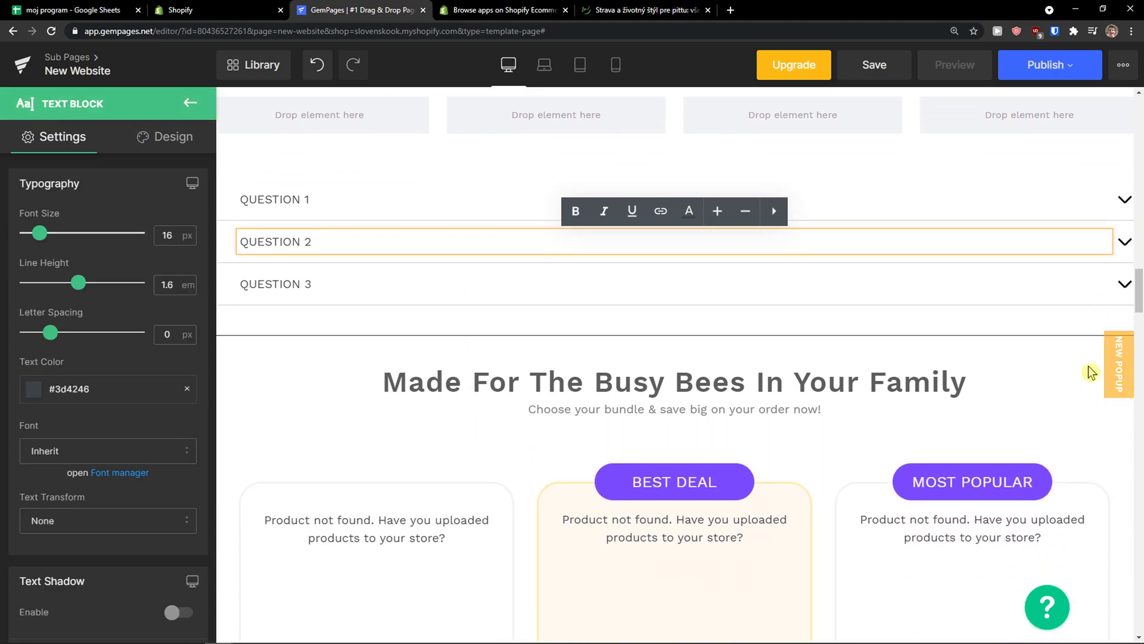
{"action": "left_click", "coordinate": [1124, 245]}
{"action": "right_click", "coordinate": [465, 296]}
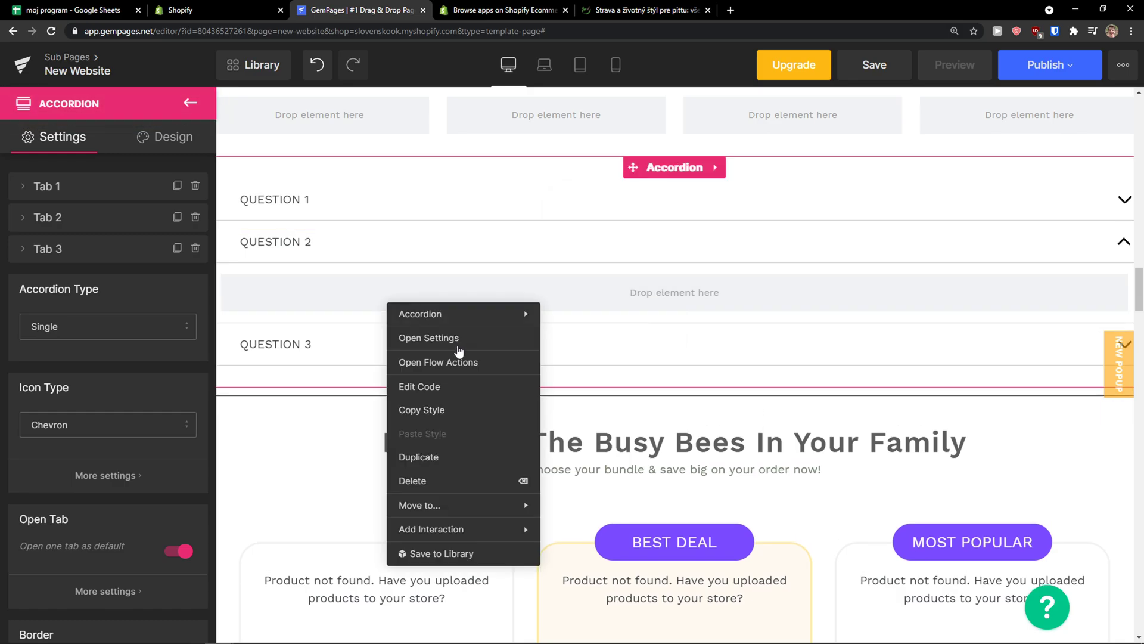
{"action": "left_click", "coordinate": [667, 298]}
{"action": "left_click_drag", "start_coordinate": [154, 182], "coordinate": [488, 298]}
{"action": "right_click", "coordinate": [490, 300]}
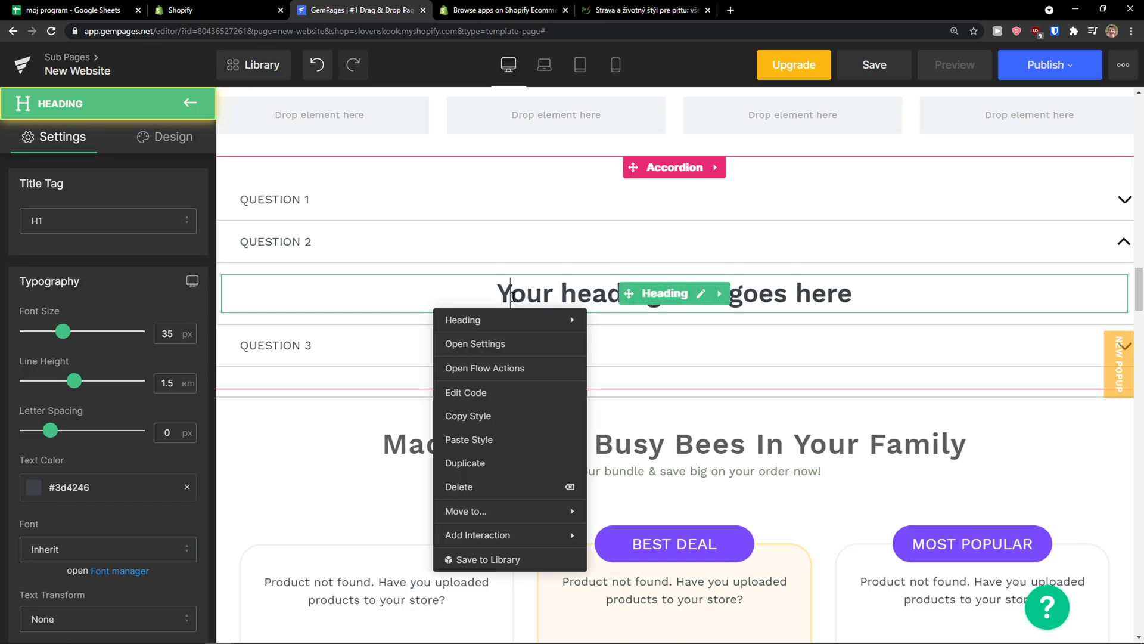
{"action": "left_click", "coordinate": [496, 412]}
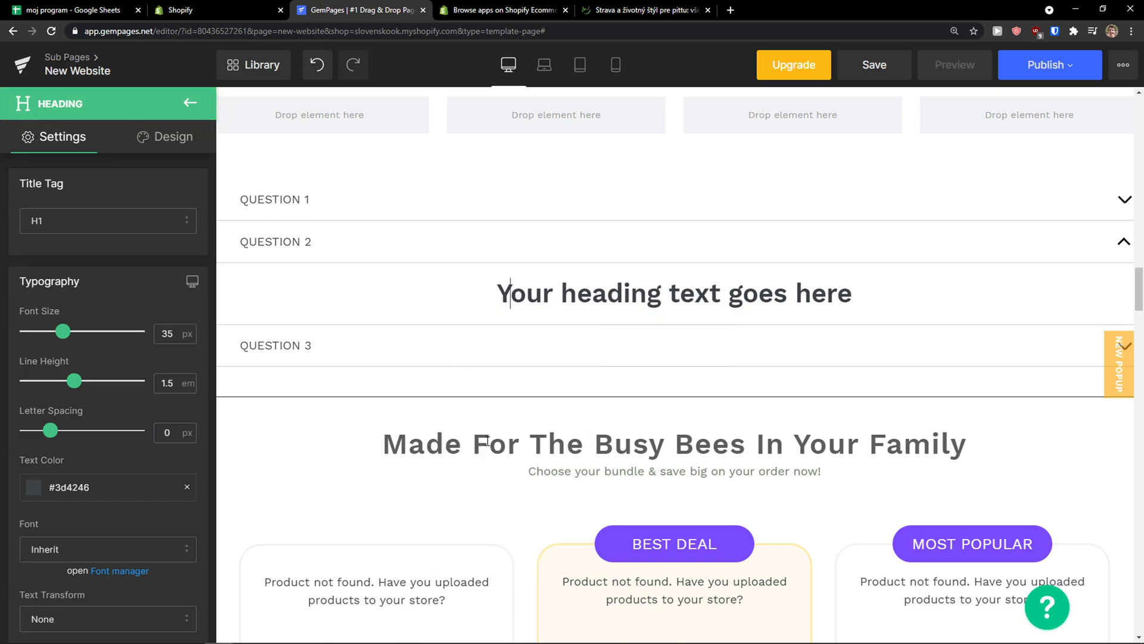
Replace the heading text under QUESTION 2 with "ANSWER 2" and align it to the left
{"action": "double_click", "coordinate": [486, 286]}
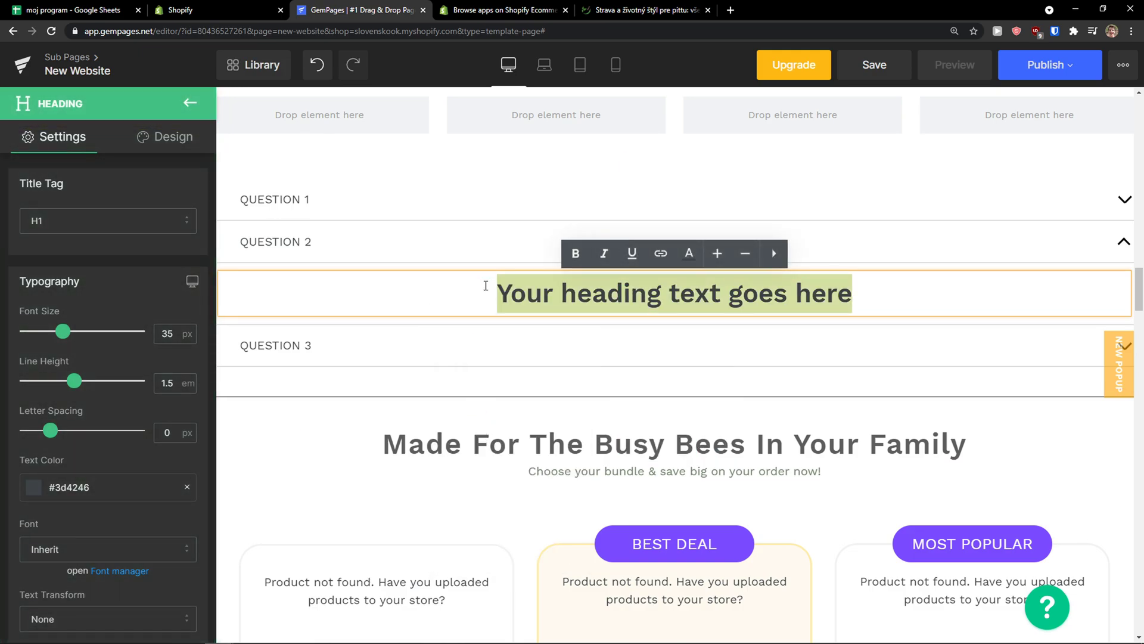
{"action": "key", "text": "BackSpace"}
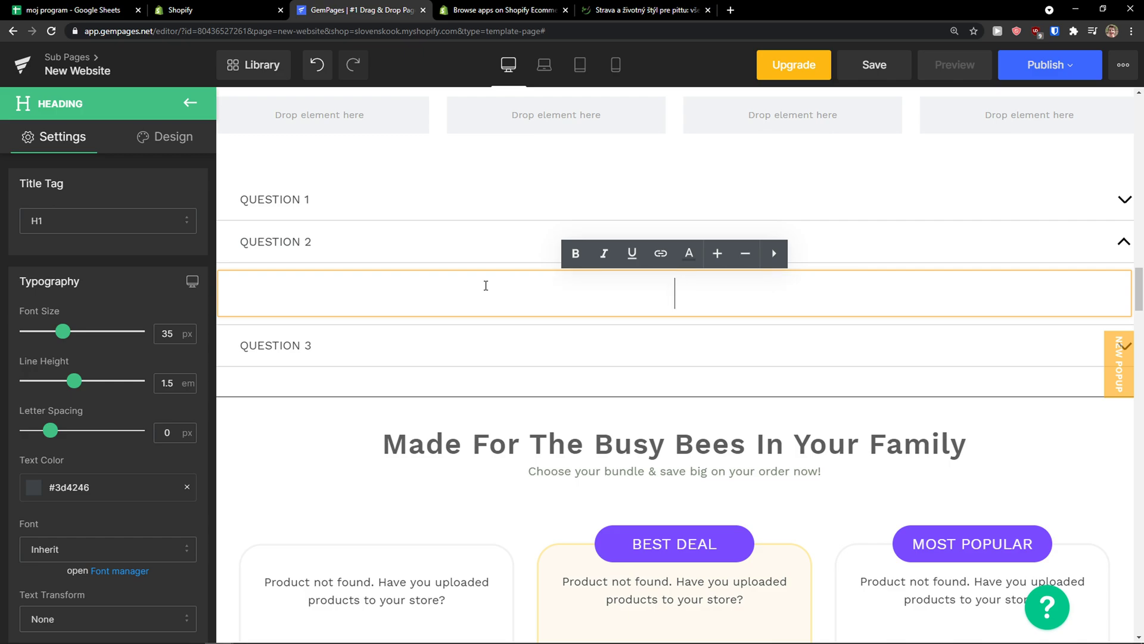
{"action": "left_click", "coordinate": [483, 338]}
{"action": "left_click", "coordinate": [503, 301]}
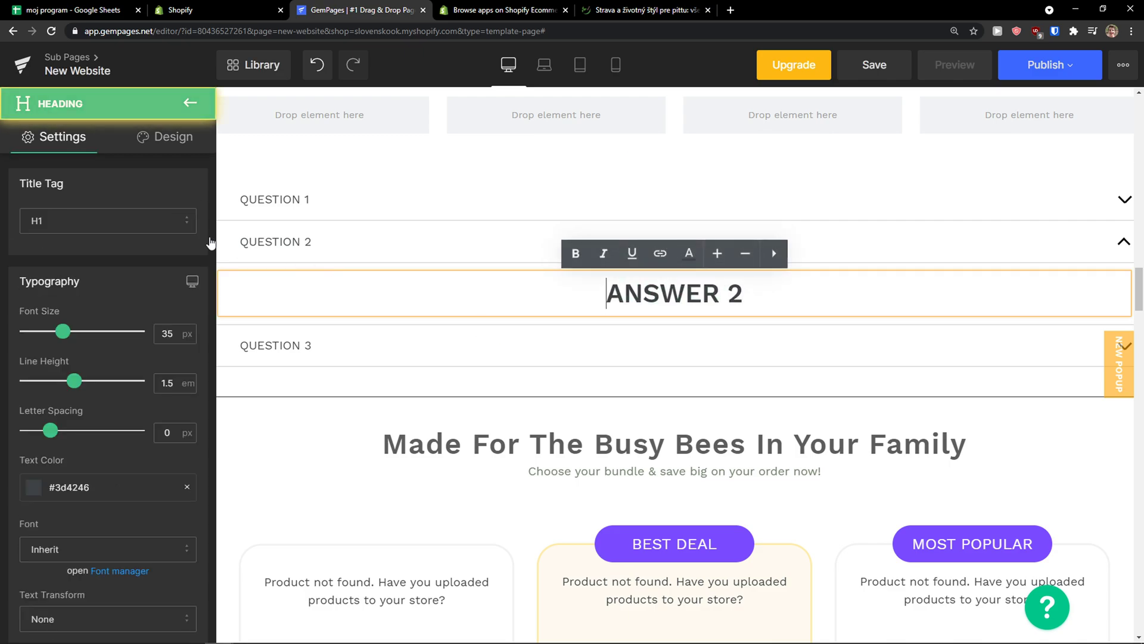
{"action": "left_click", "coordinate": [138, 143]}
{"action": "left_click", "coordinate": [63, 136]}
{"action": "scroll", "coordinate": [88, 460], "scroll_direction": "down", "scroll_amount": 6}
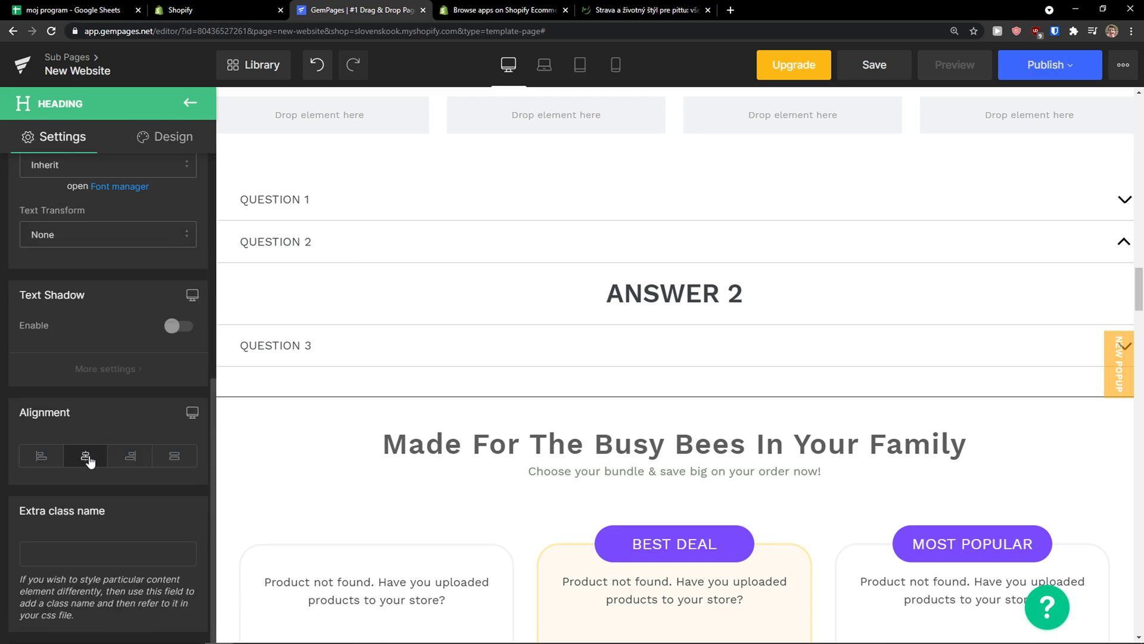
{"action": "left_click", "coordinate": [45, 455]}
Add an Image element to each of the four visible carousel slots, keeping the default placeholder picture
{"action": "scroll", "coordinate": [409, 357], "scroll_direction": "up", "scroll_amount": 3}
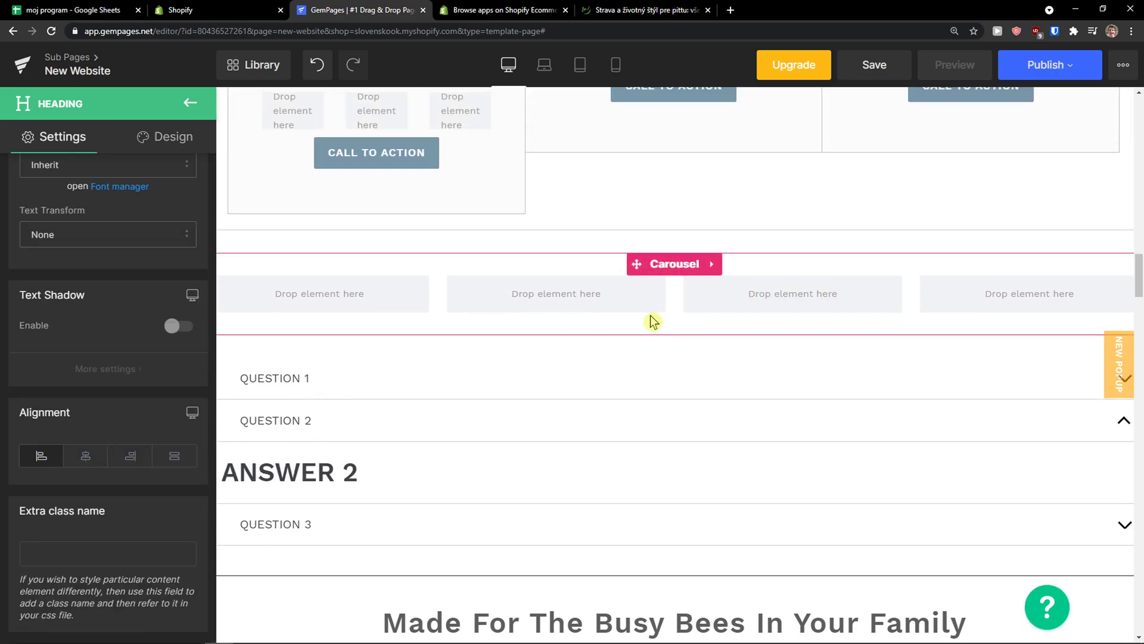
{"action": "left_click", "coordinate": [554, 303]}
{"action": "left_click_drag", "start_coordinate": [154, 250], "coordinate": [268, 291]}
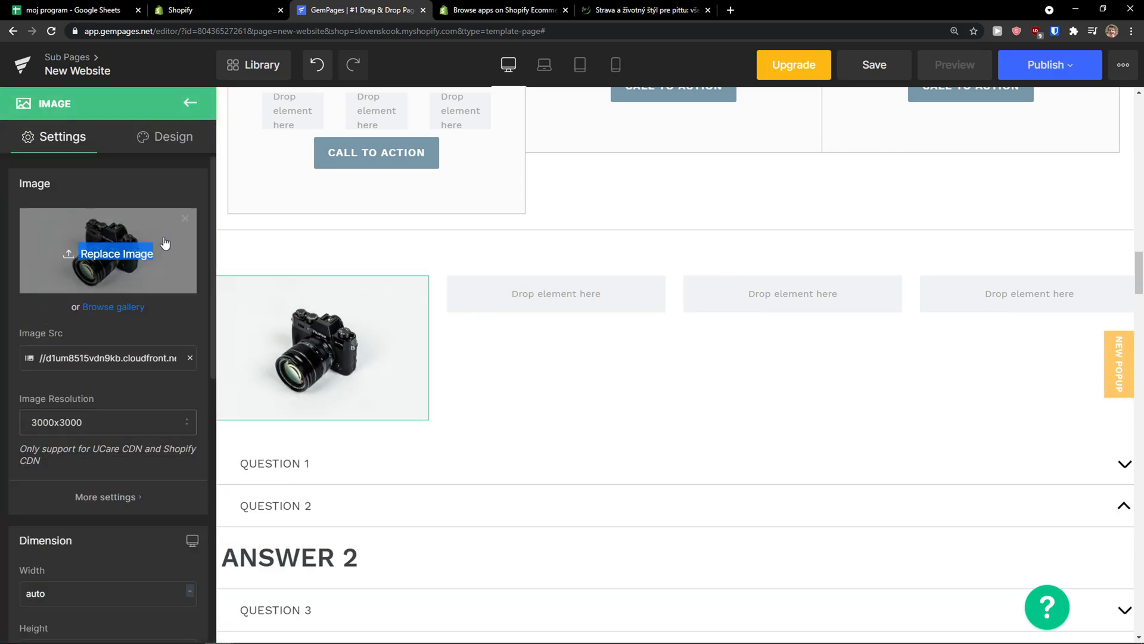
{"action": "left_click", "coordinate": [165, 247]}
{"action": "left_click", "coordinate": [557, 10]}
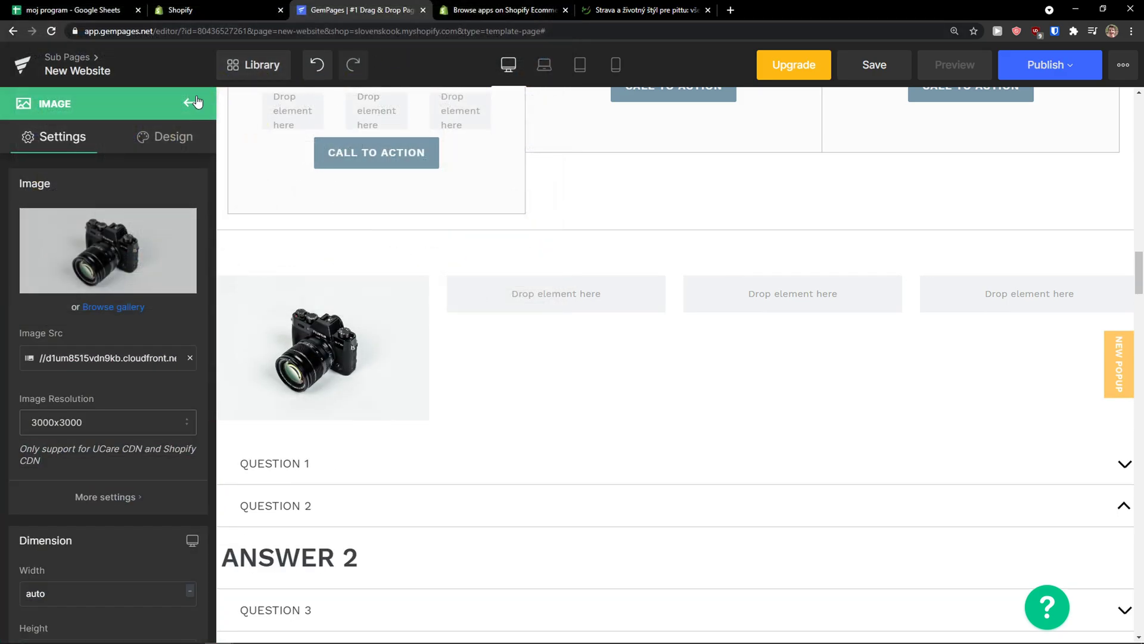
{"action": "left_click", "coordinate": [201, 101]}
{"action": "left_click_drag", "start_coordinate": [154, 250], "coordinate": [502, 302]}
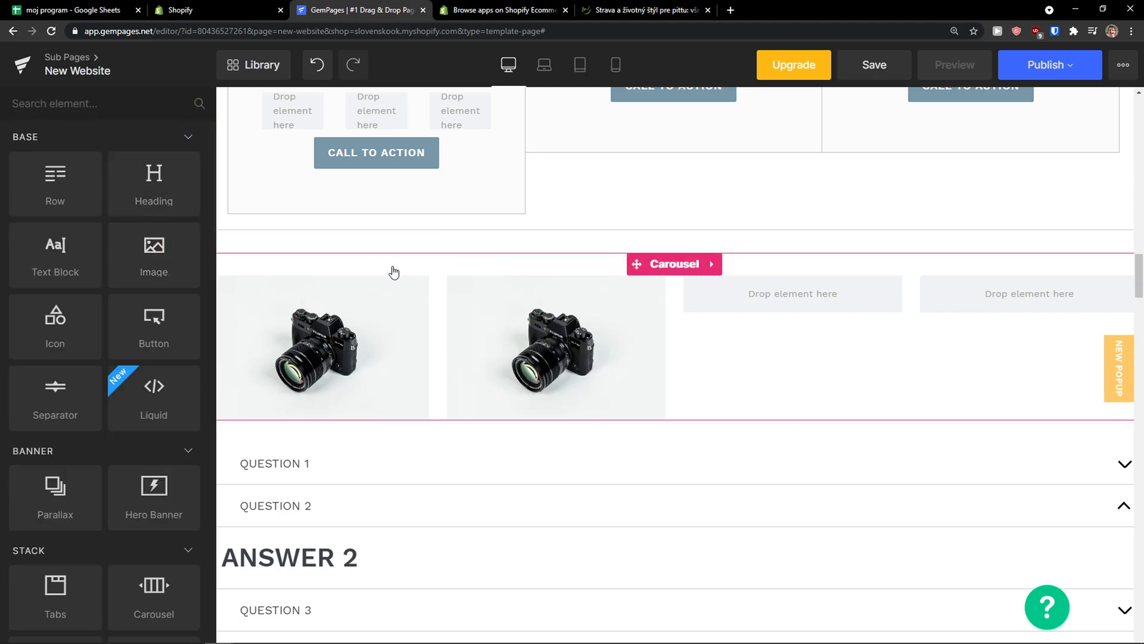
{"action": "left_click", "coordinate": [189, 103]}
{"action": "left_click_drag", "start_coordinate": [154, 226], "coordinate": [768, 309]}
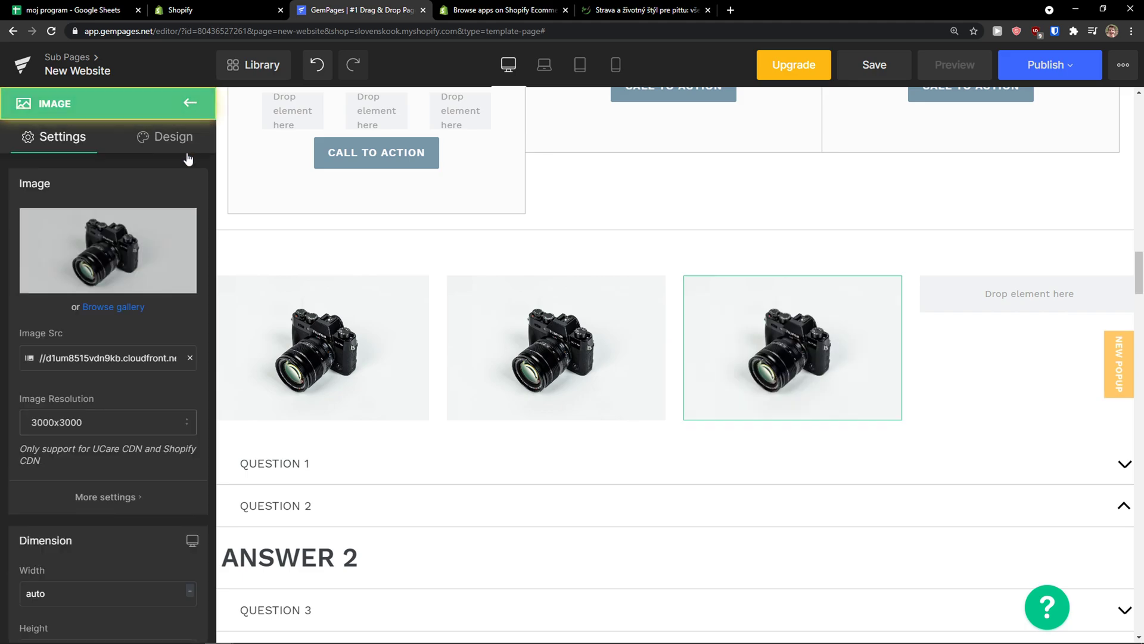
{"action": "left_click", "coordinate": [189, 103]}
{"action": "left_click_drag", "start_coordinate": [154, 251], "coordinate": [950, 302]}
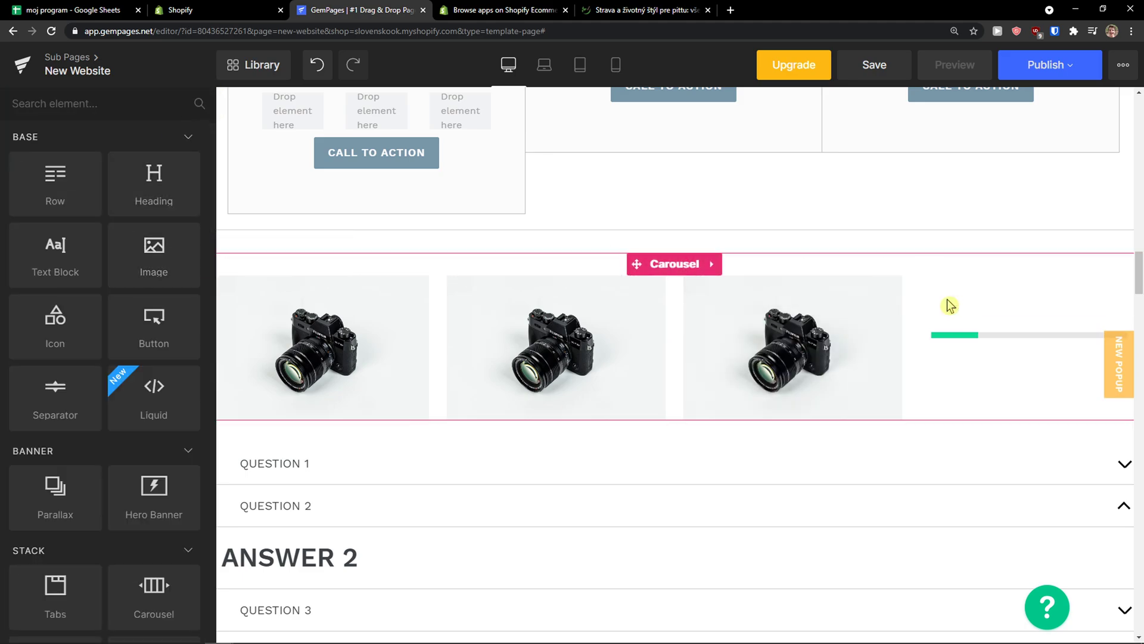
Give the fourth carousel image a solid border with a width of 8 px and a radius of 12 px
{"action": "scroll", "coordinate": [167, 355], "scroll_direction": "down", "scroll_amount": 1}
{"action": "scroll", "coordinate": [167, 346], "scroll_direction": "down", "scroll_amount": 9}
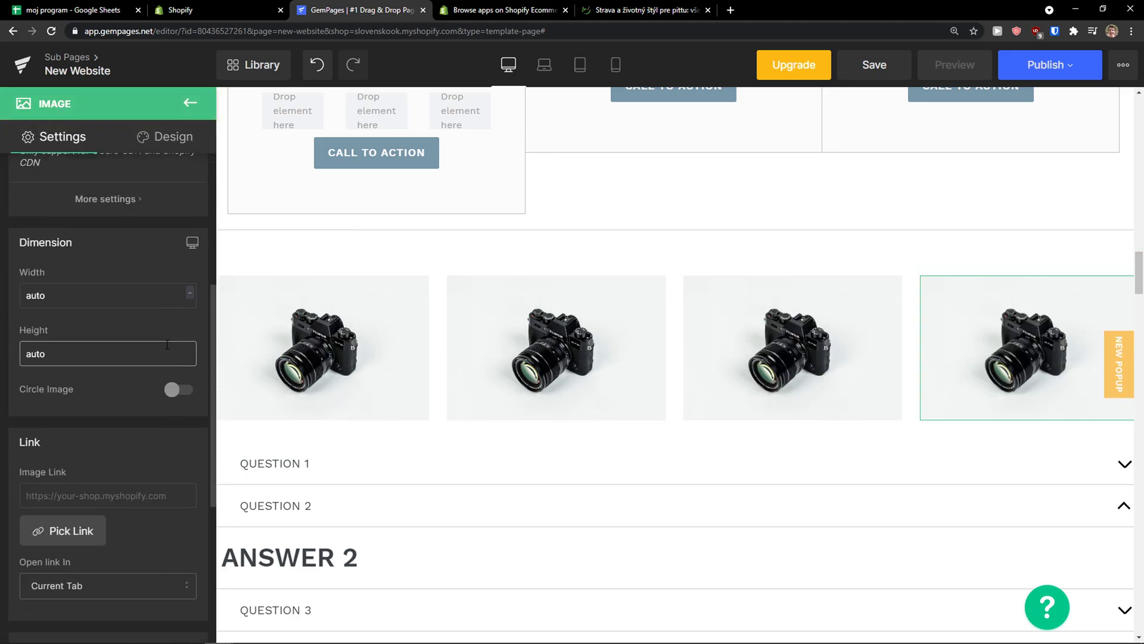
{"action": "scroll", "coordinate": [303, 329], "scroll_direction": "down", "scroll_amount": 4}
{"action": "scroll", "coordinate": [173, 331], "scroll_direction": "up", "scroll_amount": 5}
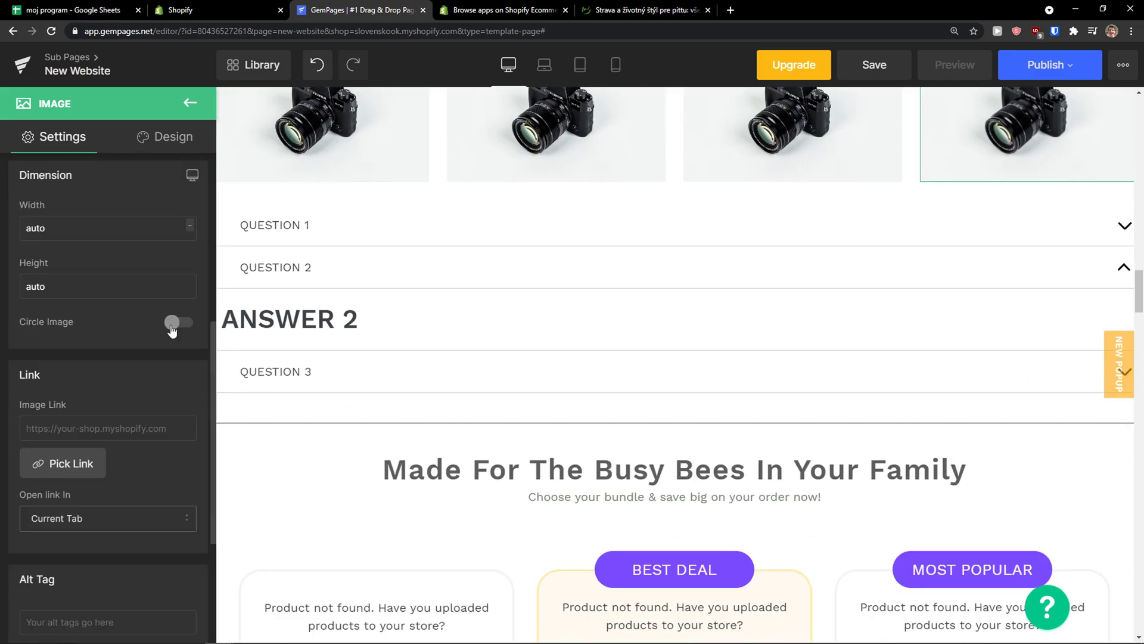
{"action": "left_click", "coordinate": [166, 136]}
{"action": "left_click", "coordinate": [146, 304]}
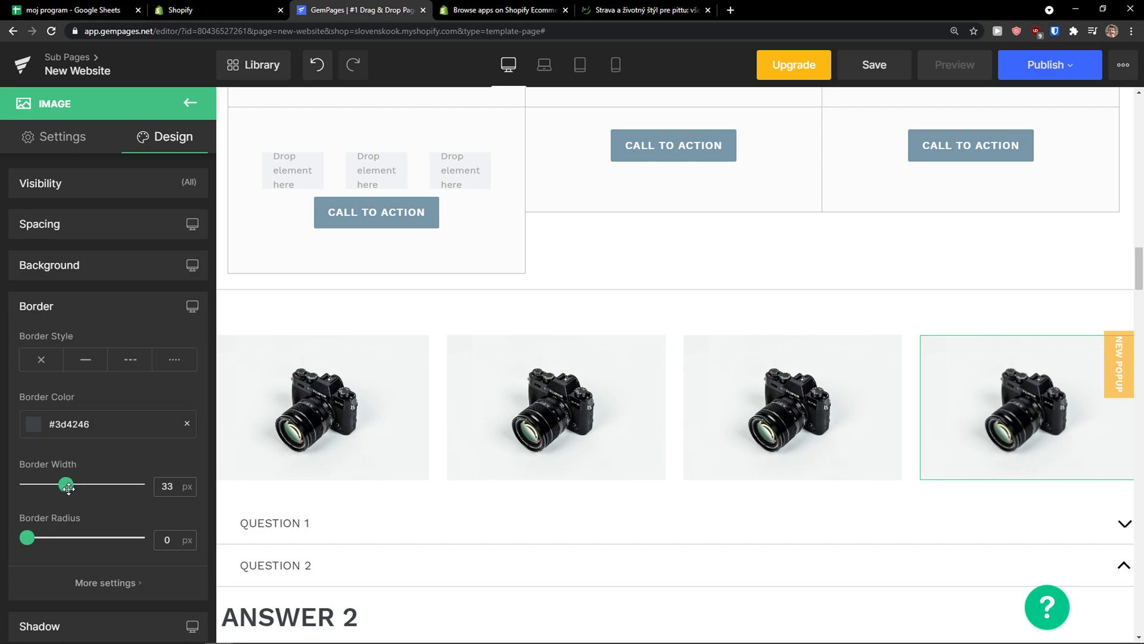
{"action": "left_click", "coordinate": [91, 370]}
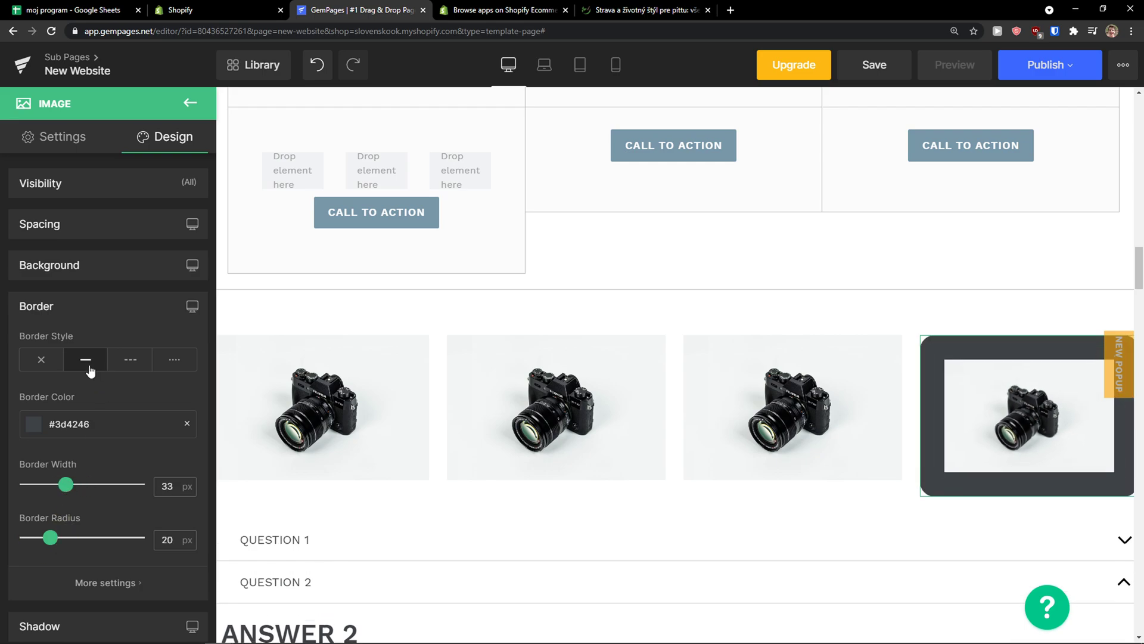
{"action": "left_click_drag", "start_coordinate": [62, 481], "coordinate": [32, 485]}
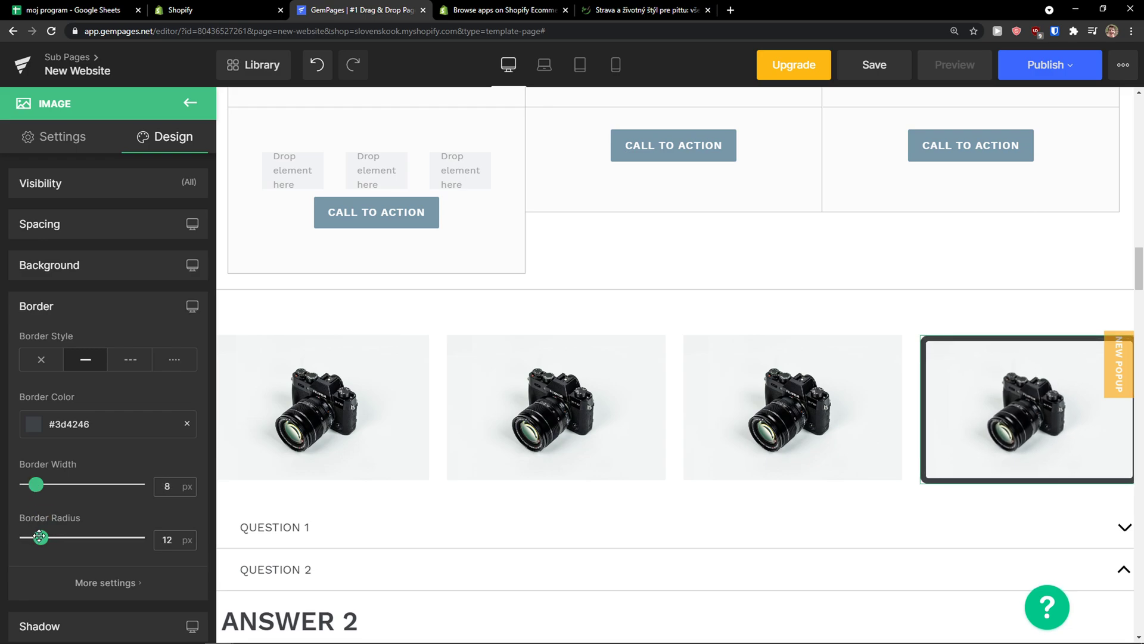
Copy the fourth carousel image's bordered style and paste it onto the other three carousel images
{"action": "left_click", "coordinate": [933, 419]}
{"action": "right_click", "coordinate": [937, 414]}
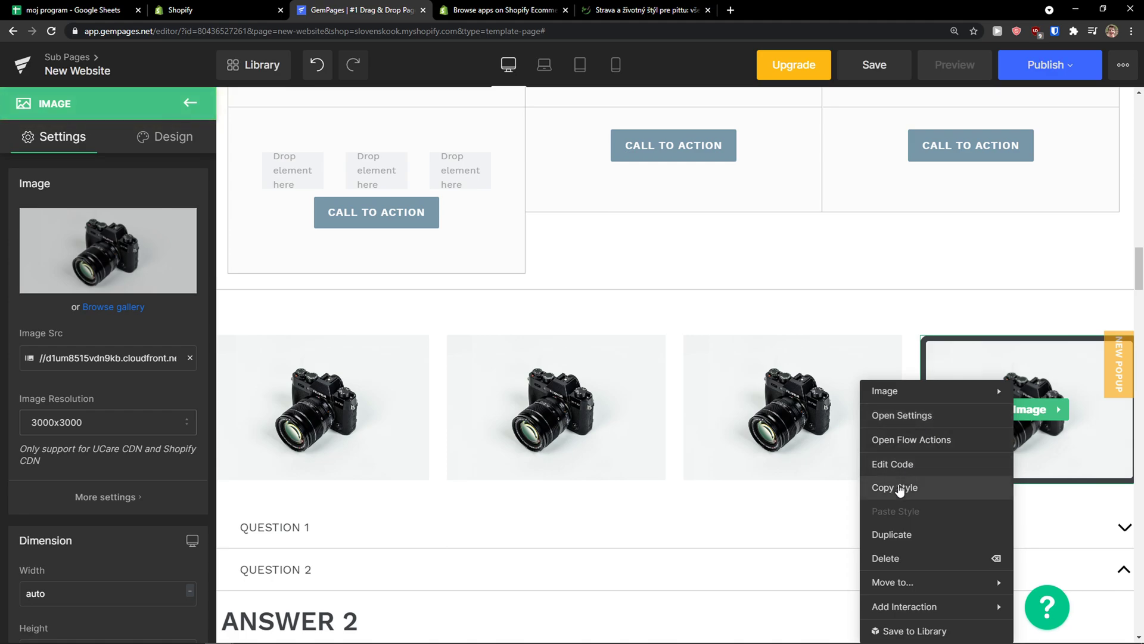
{"action": "left_click", "coordinate": [900, 485]}
{"action": "right_click", "coordinate": [858, 453]}
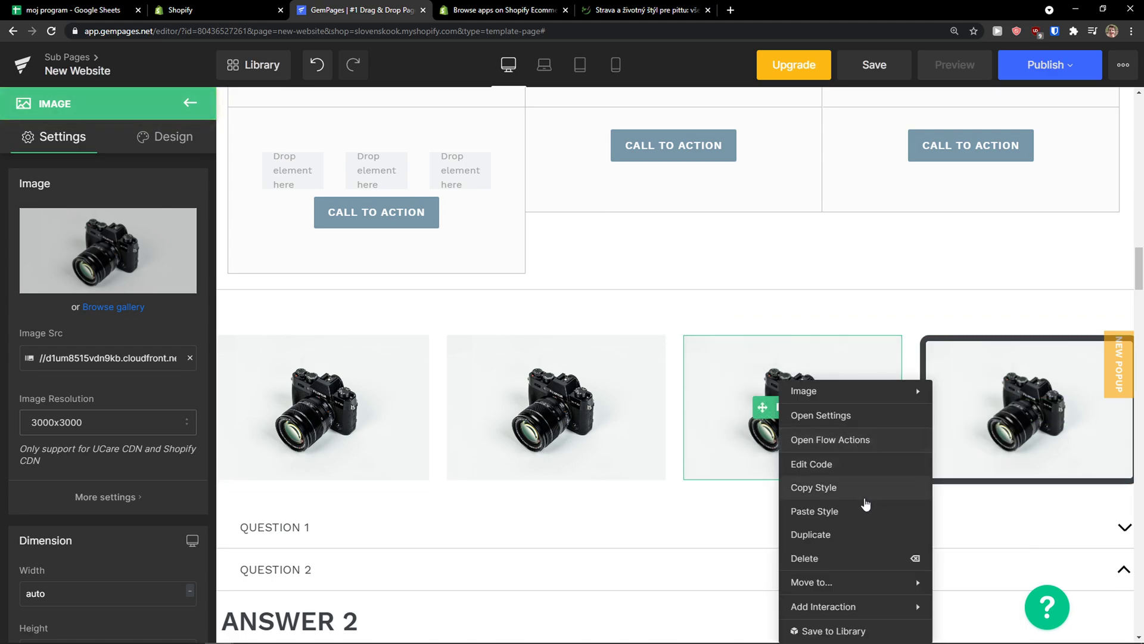
{"action": "left_click", "coordinate": [859, 511]}
{"action": "right_click", "coordinate": [599, 438]}
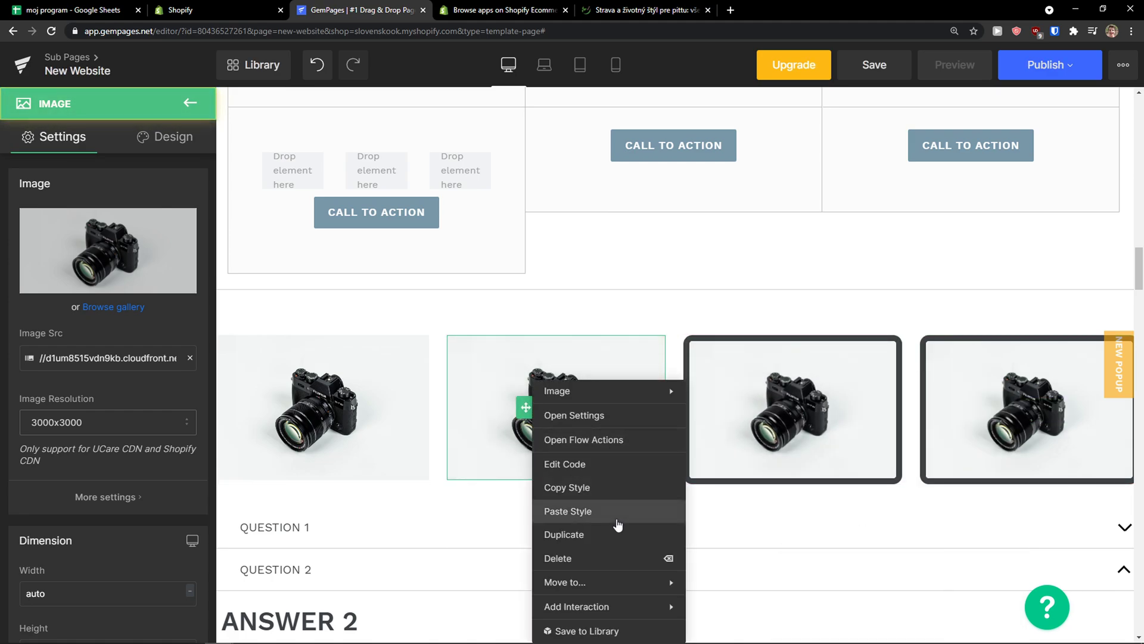
{"action": "left_click", "coordinate": [614, 513]}
{"action": "right_click", "coordinate": [378, 452]}
{"action": "left_click", "coordinate": [397, 512]}
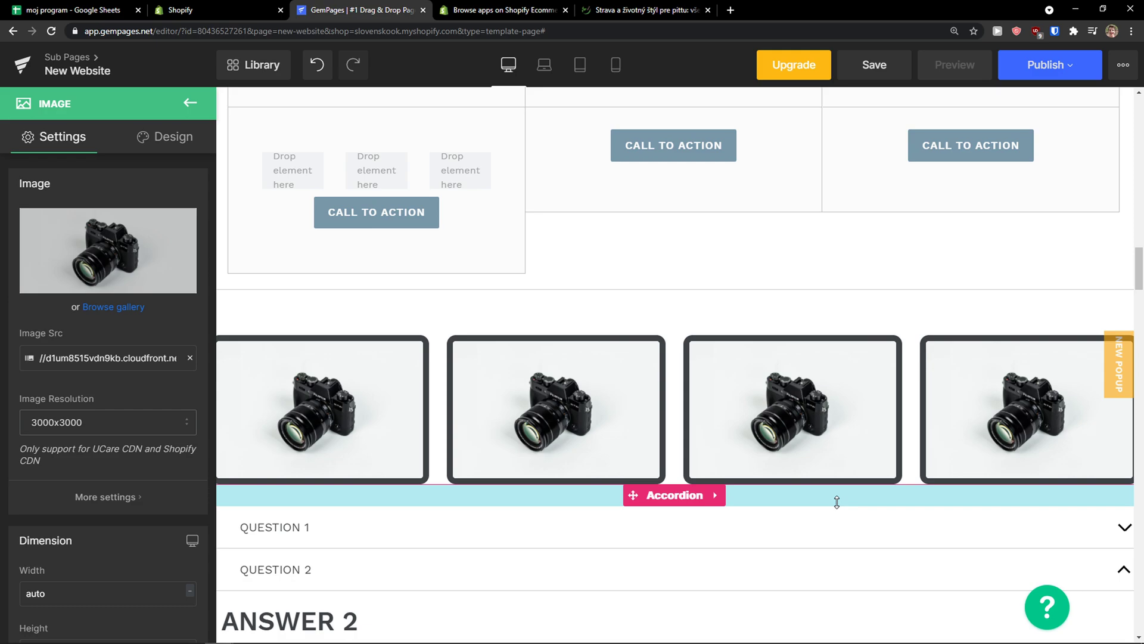
Add an Icon List element between the accordion section and the "Made For The Busy Bees In Your Family" heading
{"action": "scroll", "coordinate": [840, 507], "scroll_direction": "down", "scroll_amount": 5}
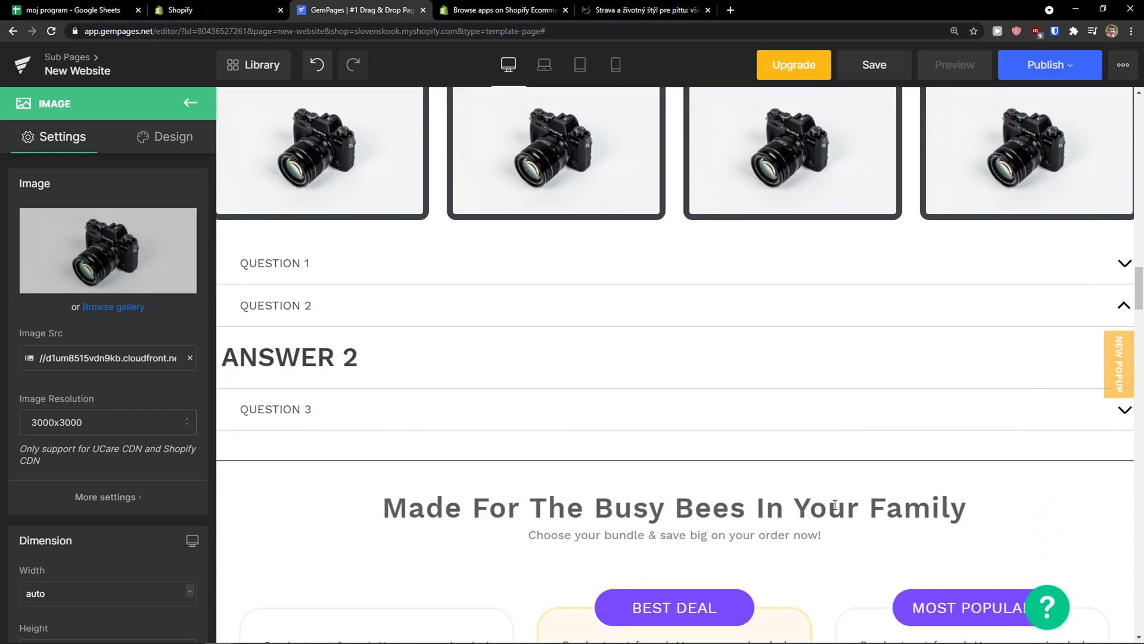
{"action": "left_click", "coordinate": [190, 102]}
{"action": "scroll", "coordinate": [132, 255], "scroll_direction": "down", "scroll_amount": 5}
{"action": "scroll", "coordinate": [133, 255], "scroll_direction": "down", "scroll_amount": 4}
{"action": "scroll", "coordinate": [141, 263], "scroll_direction": "up", "scroll_amount": 3}
{"action": "scroll", "coordinate": [141, 262], "scroll_direction": "down", "scroll_amount": 6}
{"action": "scroll", "coordinate": [131, 265], "scroll_direction": "up", "scroll_amount": 3}
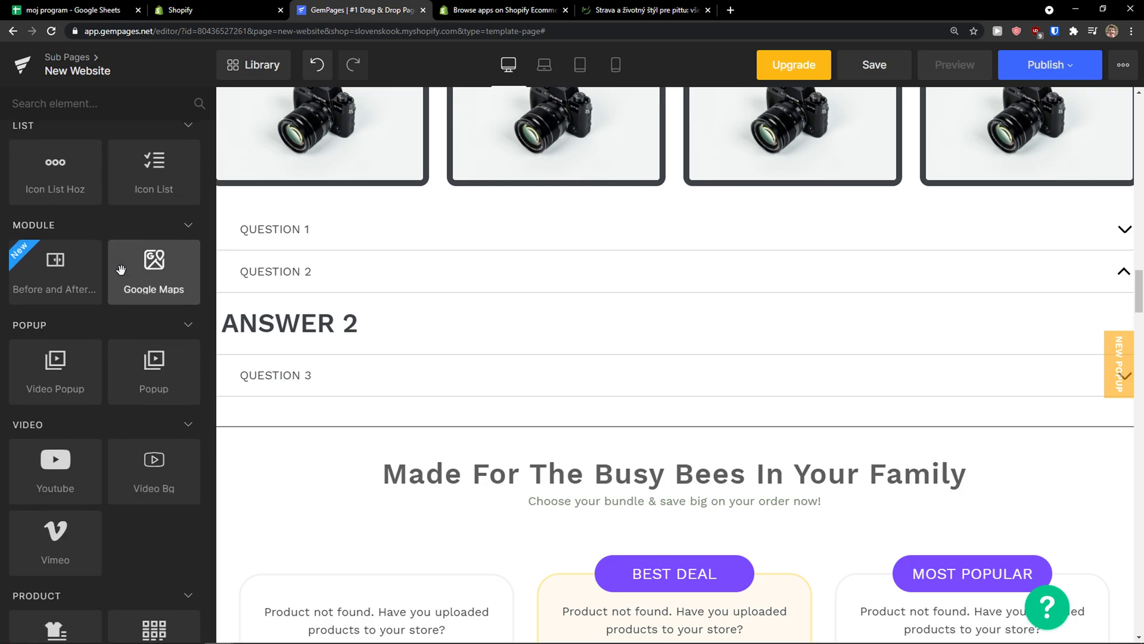
{"action": "scroll", "coordinate": [121, 270], "scroll_direction": "up", "scroll_amount": 2}
{"action": "scroll", "coordinate": [119, 268], "scroll_direction": "down", "scroll_amount": 2}
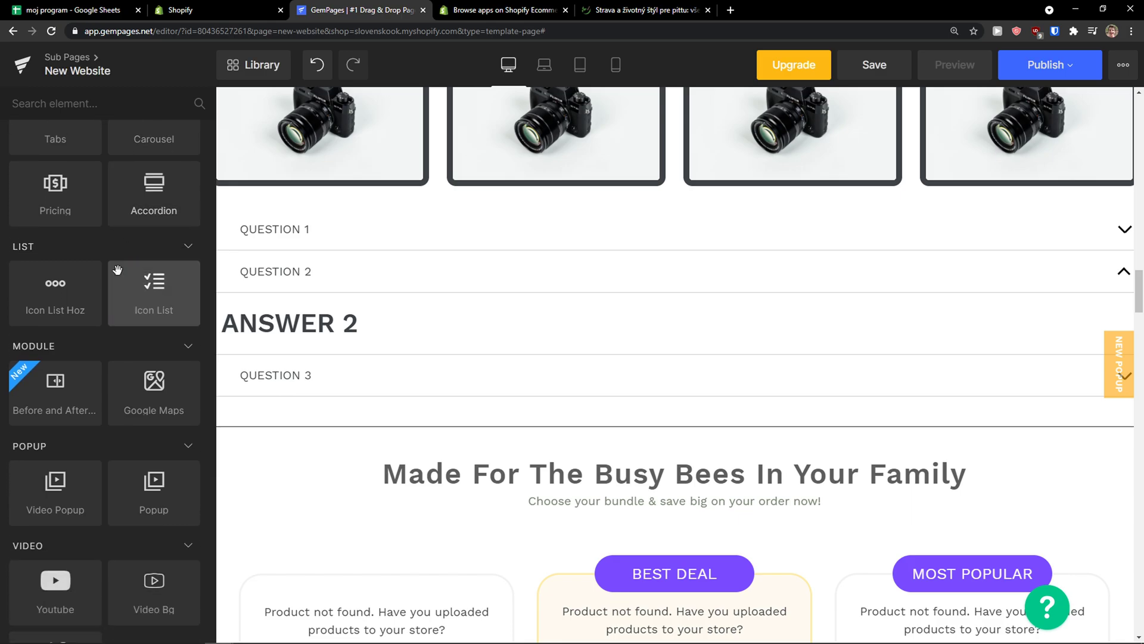
{"action": "left_click_drag", "start_coordinate": [139, 289], "coordinate": [437, 421]}
{"action": "scroll", "coordinate": [437, 421], "scroll_direction": "down", "scroll_amount": 1}
Increase the new icon list's icon width slightly and return to the element library
{"action": "left_click", "coordinate": [602, 379]}
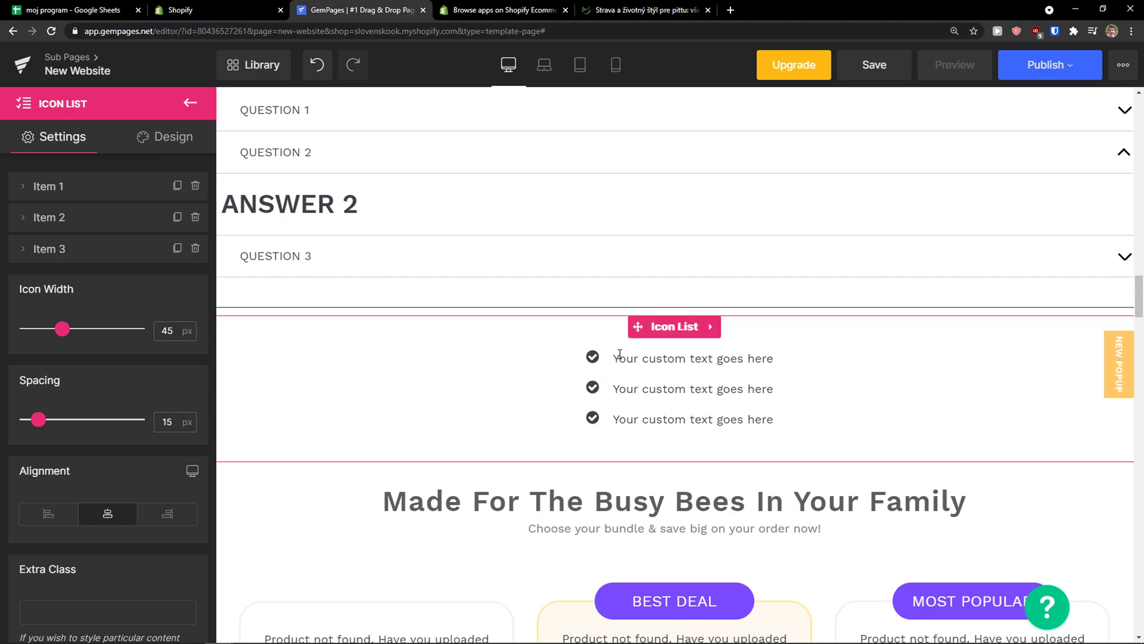
{"action": "left_click_drag", "start_coordinate": [61, 332], "coordinate": [69, 331]}
{"action": "scroll", "coordinate": [68, 399], "scroll_direction": "down", "scroll_amount": 1}
{"action": "scroll", "coordinate": [173, 164], "scroll_direction": "up", "scroll_amount": 2}
{"action": "left_click", "coordinate": [191, 104]}
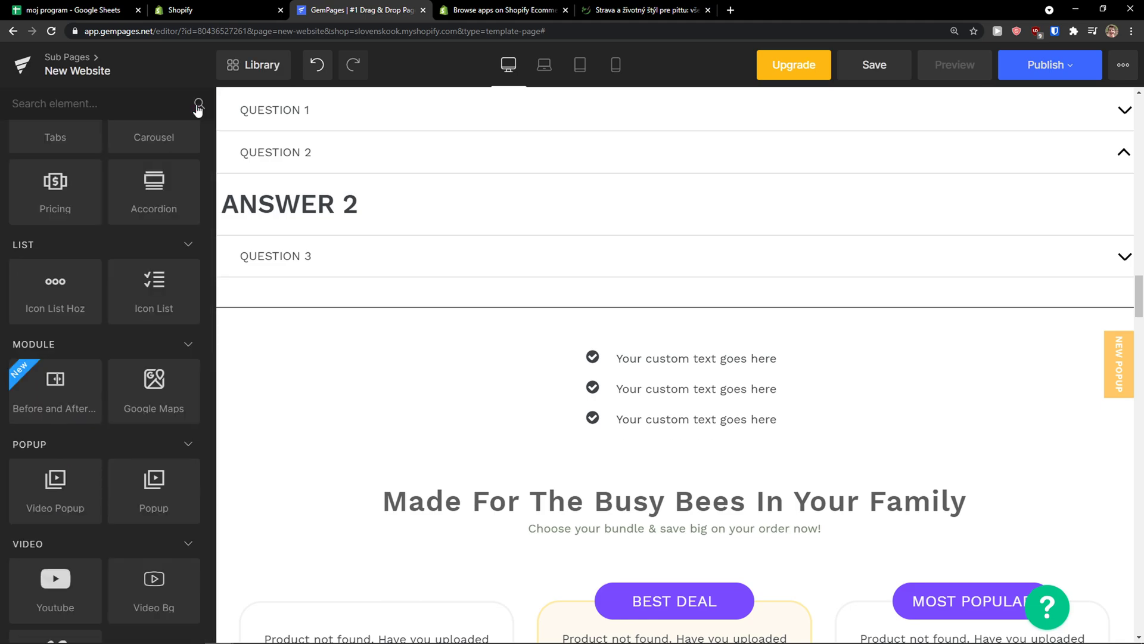
Add a Carousel element directly below the icon list
{"action": "scroll", "coordinate": [127, 298], "scroll_direction": "up", "scroll_amount": 8}
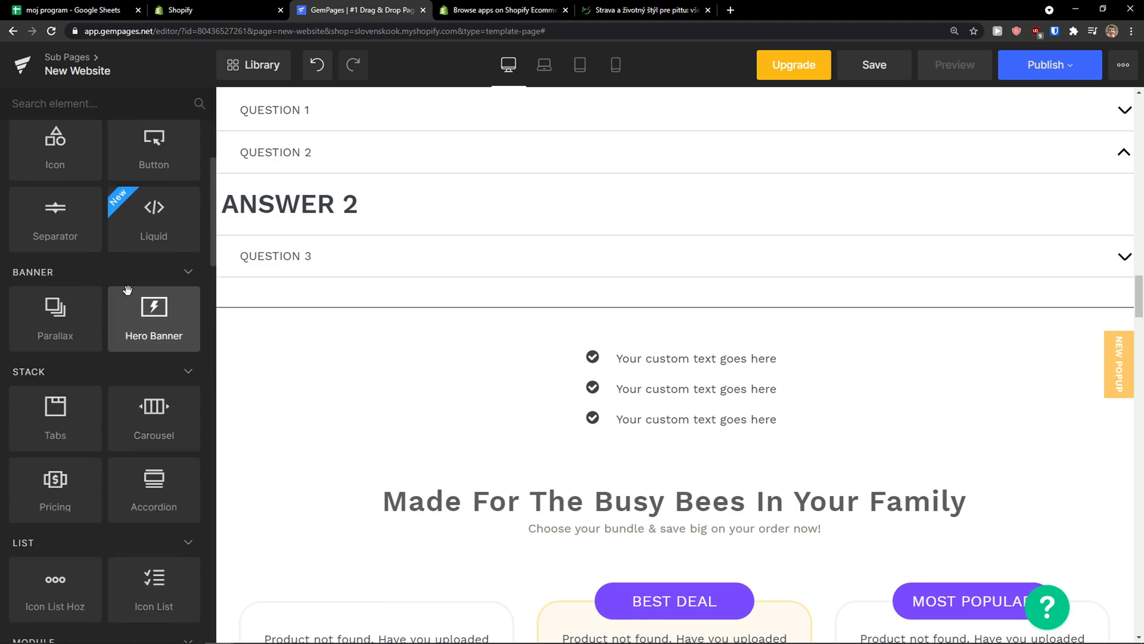
{"action": "scroll", "coordinate": [127, 305], "scroll_direction": "down", "scroll_amount": 4}
{"action": "left_click_drag", "start_coordinate": [152, 355], "coordinate": [510, 463]}
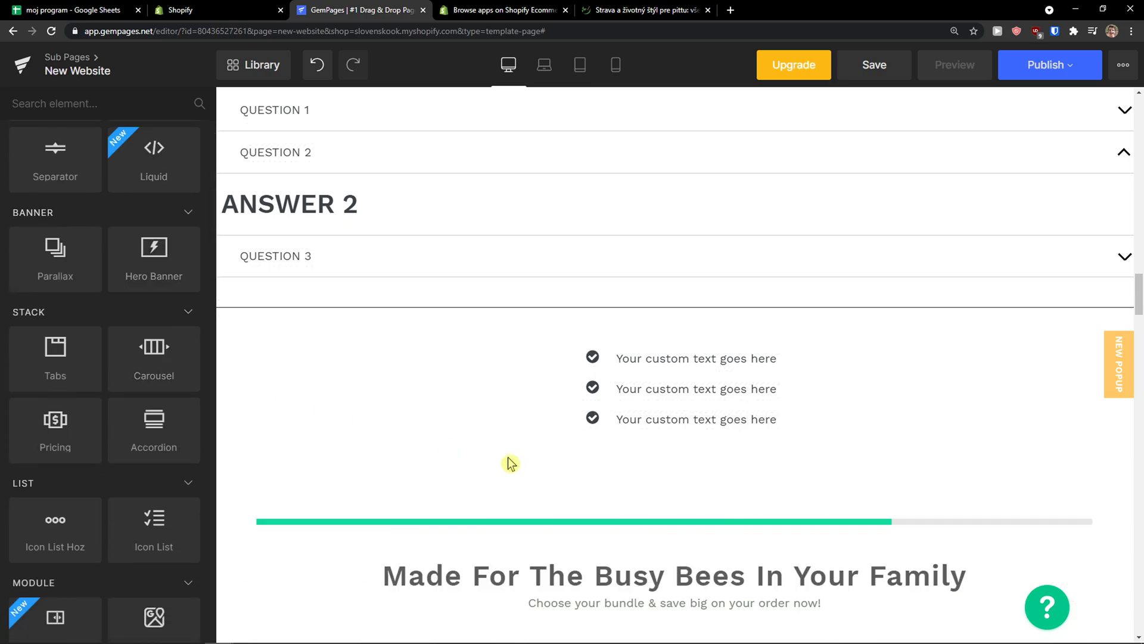
{"action": "left_click", "coordinate": [199, 112]}
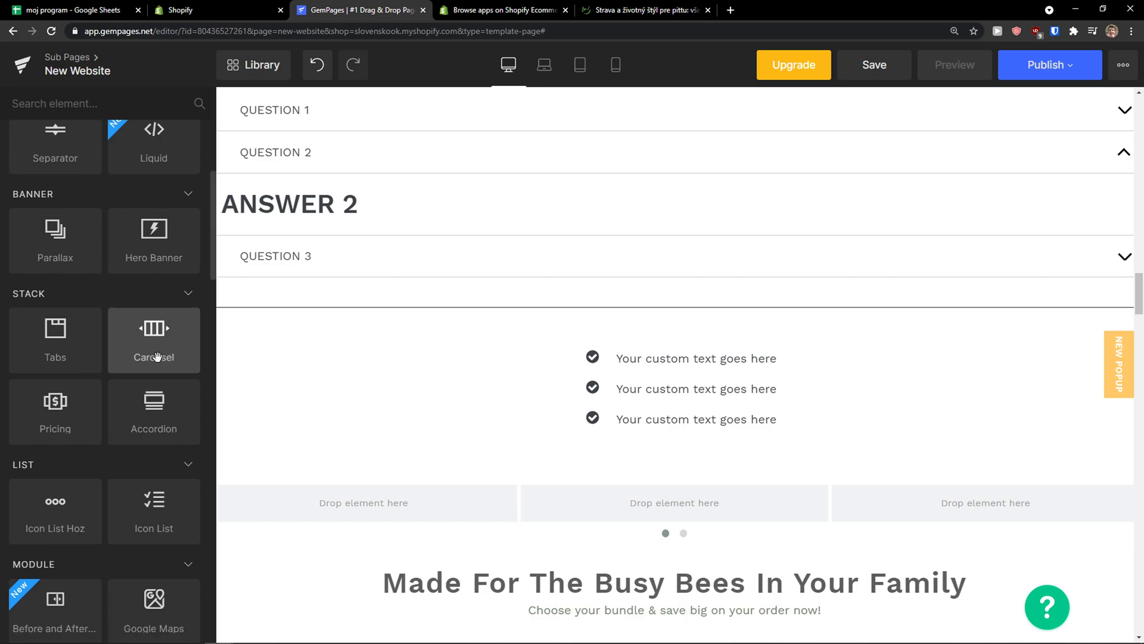
Add an Icon List element to each of the three visible slots of the new carousel
{"action": "scroll", "coordinate": [156, 289], "scroll_direction": "down", "scroll_amount": 6}
{"action": "left_click_drag", "start_coordinate": [153, 173], "coordinate": [312, 508]}
{"action": "left_click", "coordinate": [189, 111]}
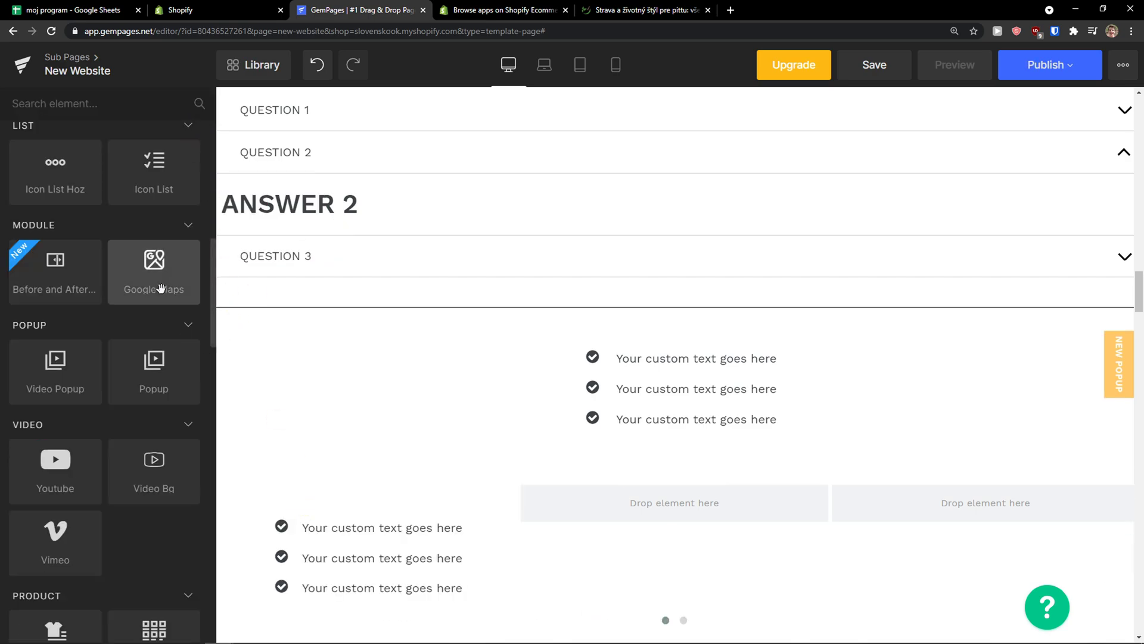
{"action": "left_click_drag", "start_coordinate": [154, 173], "coordinate": [655, 507]}
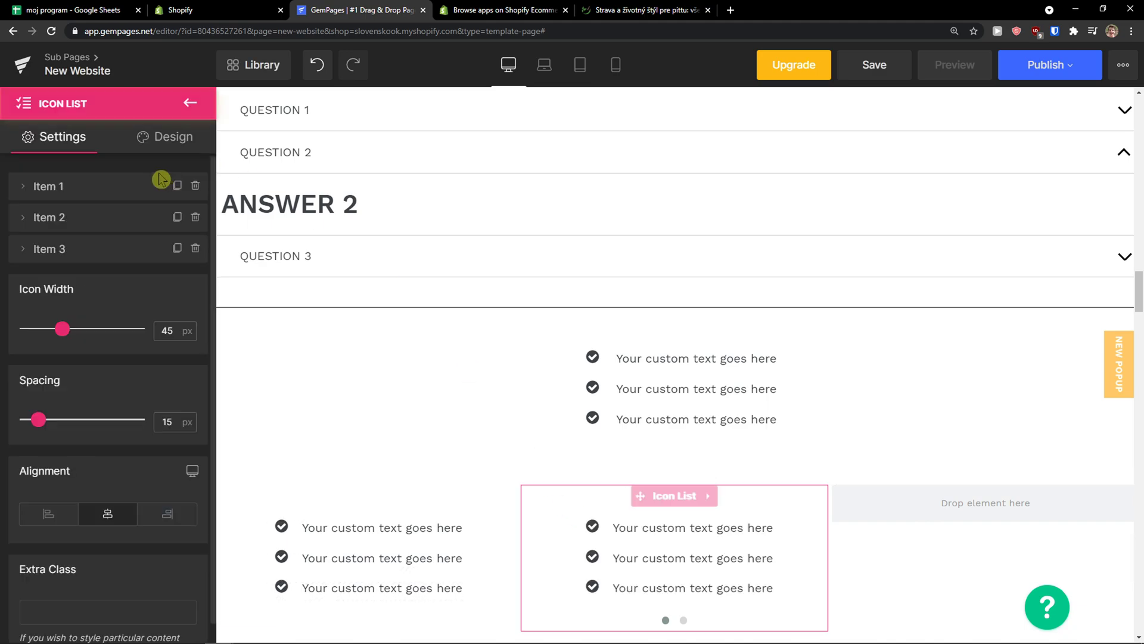
{"action": "left_click", "coordinate": [189, 102]}
{"action": "left_click_drag", "start_coordinate": [154, 173], "coordinate": [876, 514]}
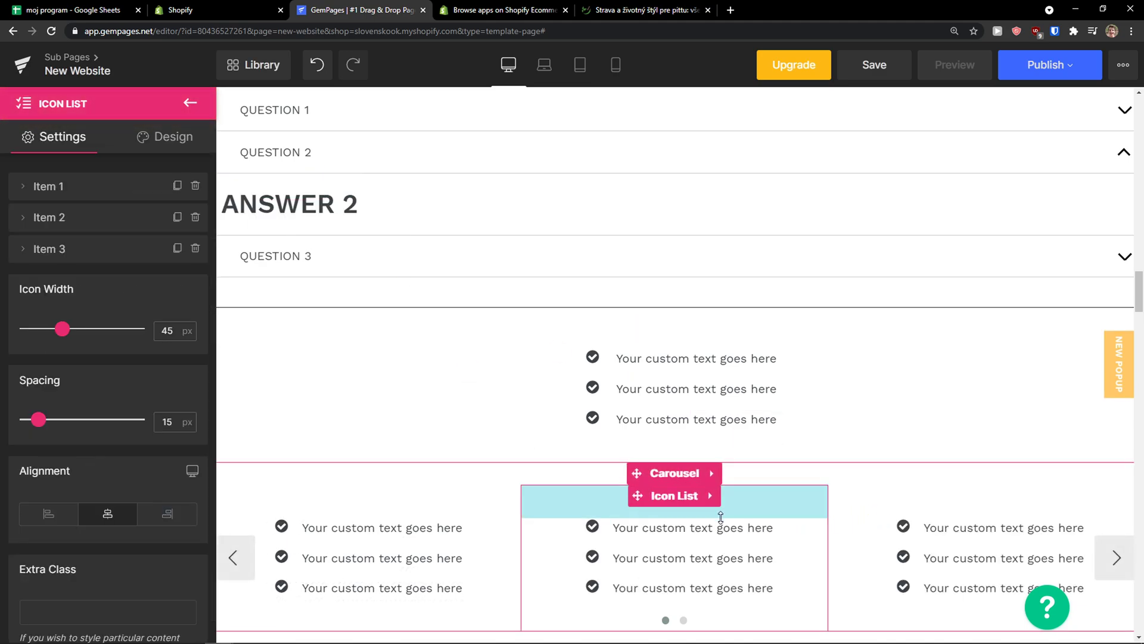
Set the slide spacing of the icon-list carousel to 0 px, keeping three columns
{"action": "left_click", "coordinate": [515, 499]}
{"action": "left_click", "coordinate": [511, 498]}
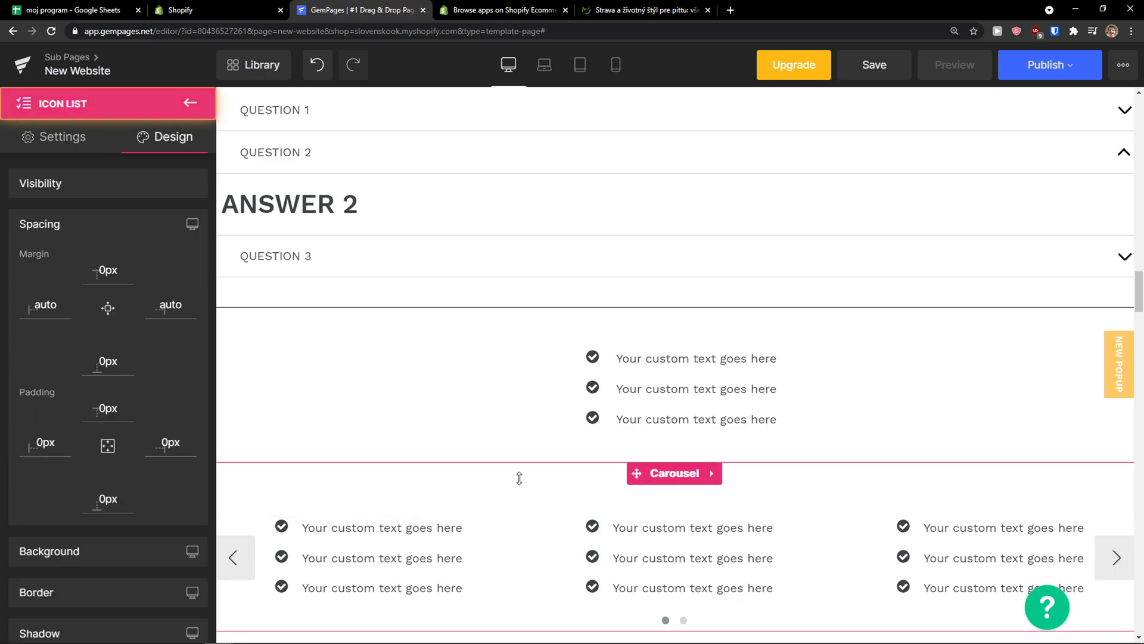
{"action": "left_click", "coordinate": [519, 478]}
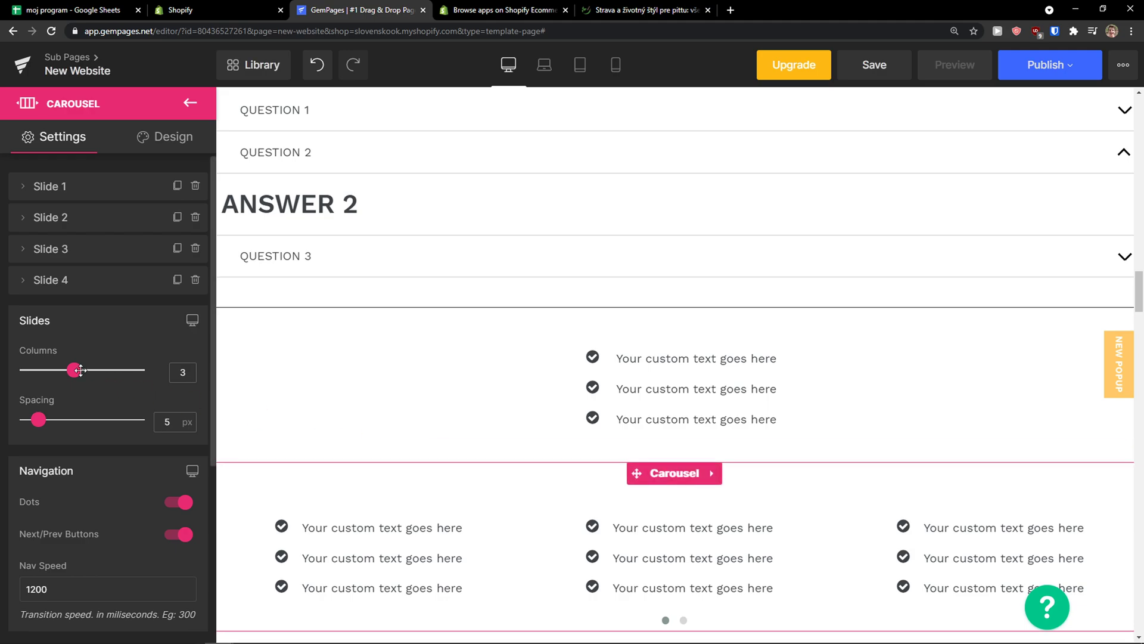
{"action": "mouse_move", "coordinate": [31, 416]}
{"action": "left_mouse_down"}
{"action": "mouse_move", "coordinate": [22, 420]}
{"action": "mouse_move", "coordinate": [81, 416]}
{"action": "mouse_move", "coordinate": [20, 422]}
{"action": "left_mouse_up"}
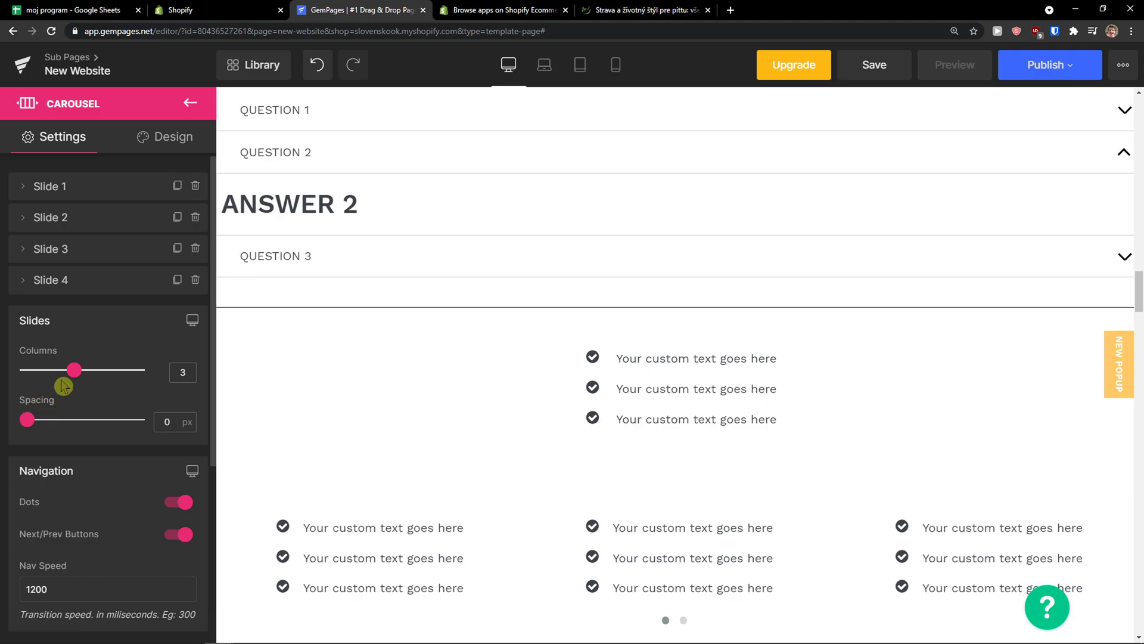
{"action": "scroll", "coordinate": [507, 471], "scroll_direction": "down", "scroll_amount": 2}
{"action": "left_click", "coordinate": [207, 110]}
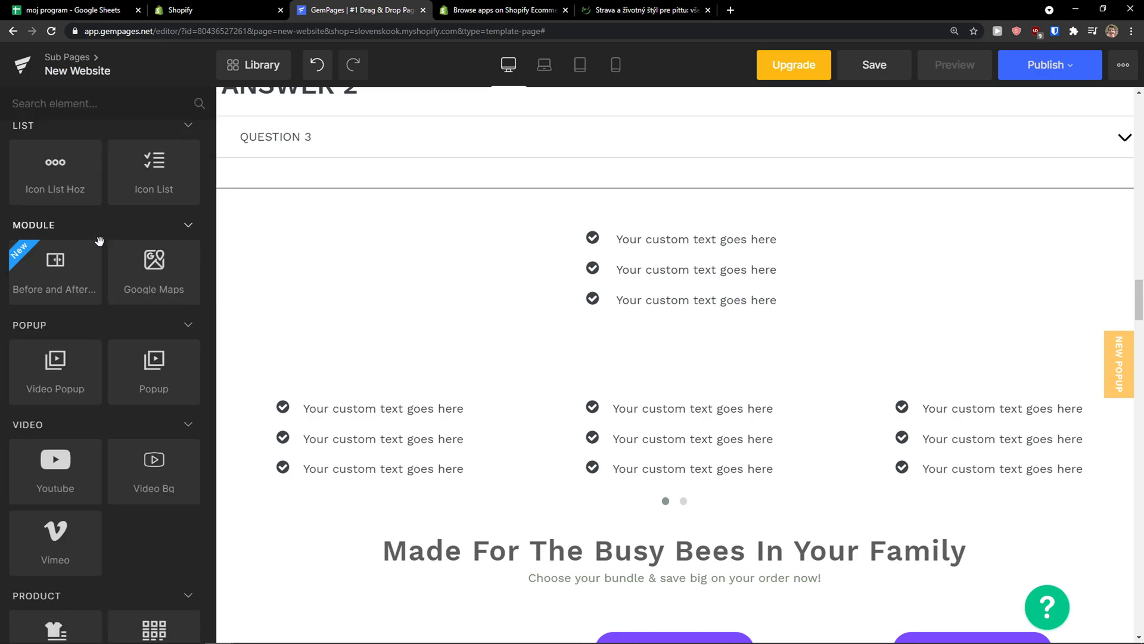
Add a Before and After Images element below the icon-list carousel, keeping its default pictures
{"action": "scroll", "coordinate": [97, 280], "scroll_direction": "down", "scroll_amount": 1}
{"action": "scroll", "coordinate": [76, 209], "scroll_direction": "down", "scroll_amount": 1}
{"action": "left_click_drag", "start_coordinate": [65, 158], "coordinate": [531, 493]}
{"action": "scroll", "coordinate": [516, 479], "scroll_direction": "down", "scroll_amount": 4}
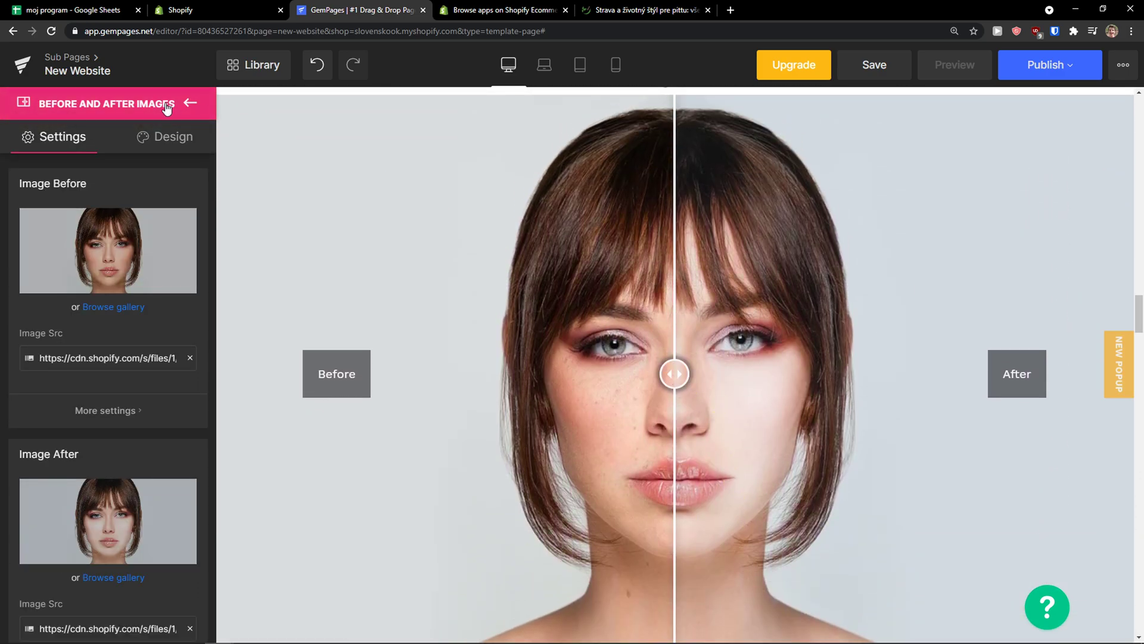
{"action": "left_click", "coordinate": [190, 103]}
Add a Youtube element below the before and after images and review its playback options, keeping the default video
{"action": "scroll", "coordinate": [143, 264], "scroll_direction": "down", "scroll_amount": 1}
{"action": "scroll", "coordinate": [143, 265], "scroll_direction": "up", "scroll_amount": 2}
{"action": "scroll", "coordinate": [153, 169], "scroll_direction": "up", "scroll_amount": 1}
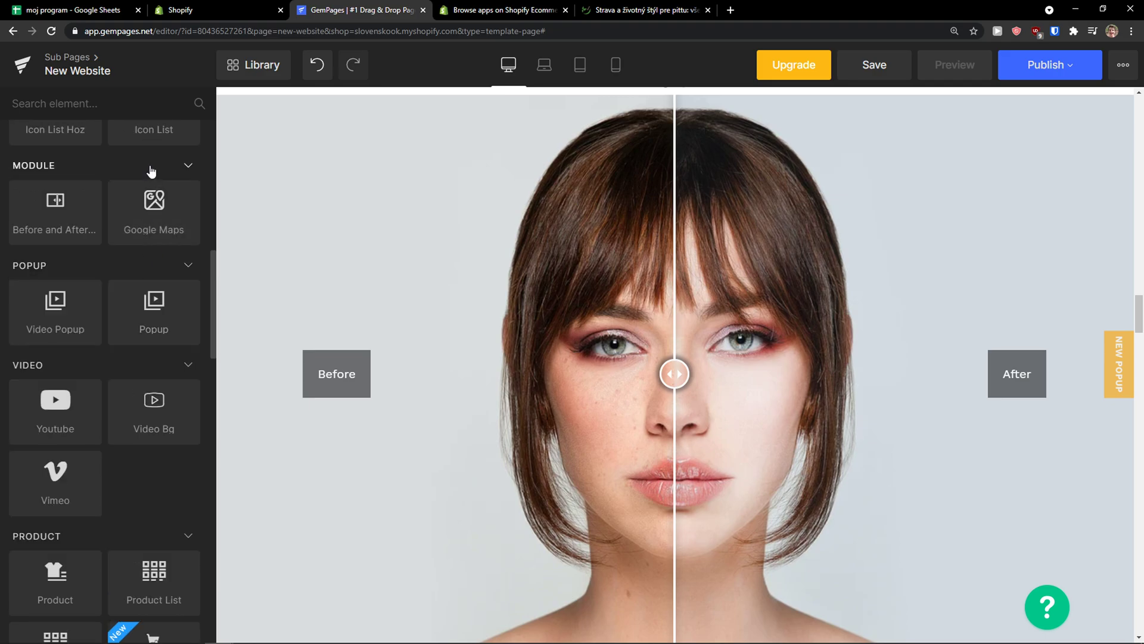
{"action": "scroll", "coordinate": [156, 277], "scroll_direction": "down", "scroll_amount": 3}
{"action": "scroll", "coordinate": [143, 268], "scroll_direction": "down", "scroll_amount": 1}
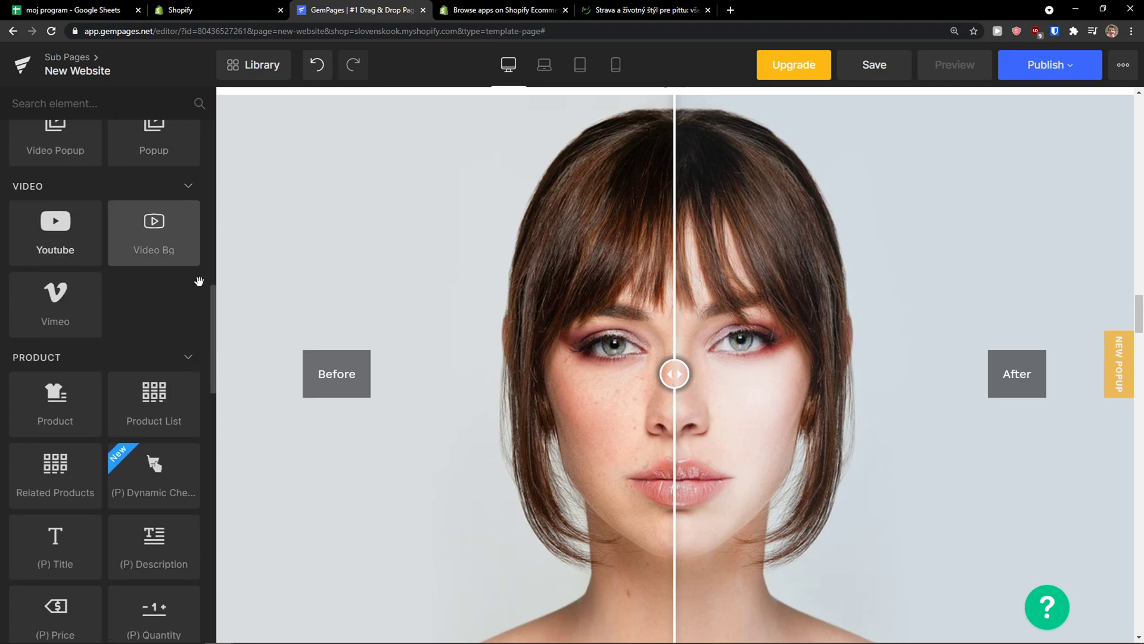
{"action": "scroll", "coordinate": [378, 345], "scroll_direction": "down", "scroll_amount": 6}
{"action": "left_click_drag", "start_coordinate": [87, 245], "coordinate": [539, 184]}
{"action": "scroll", "coordinate": [448, 270], "scroll_direction": "down", "scroll_amount": 6}
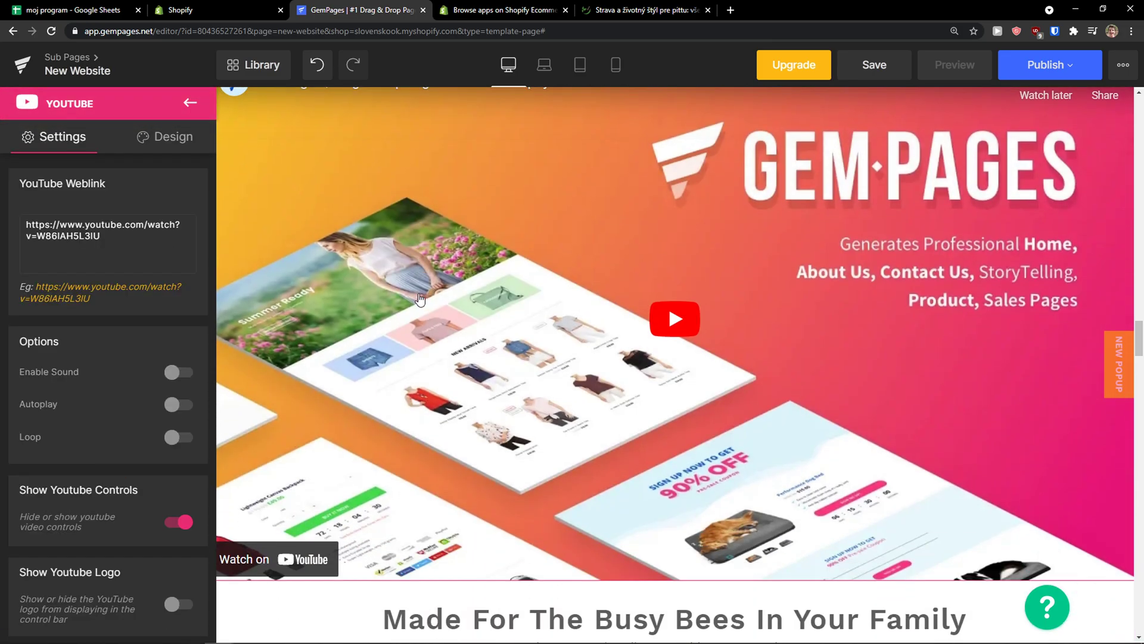
{"action": "scroll", "coordinate": [471, 309], "scroll_direction": "up", "scroll_amount": 5}
{"action": "scroll", "coordinate": [470, 309], "scroll_direction": "up", "scroll_amount": 1}
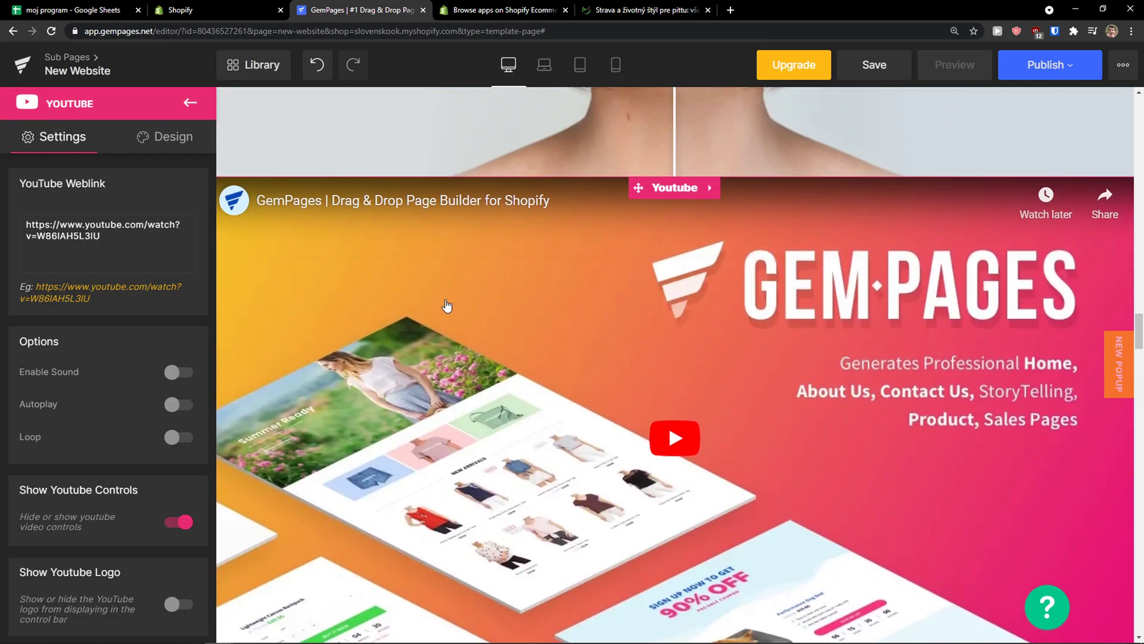
{"action": "scroll", "coordinate": [170, 324], "scroll_direction": "down", "scroll_amount": 1}
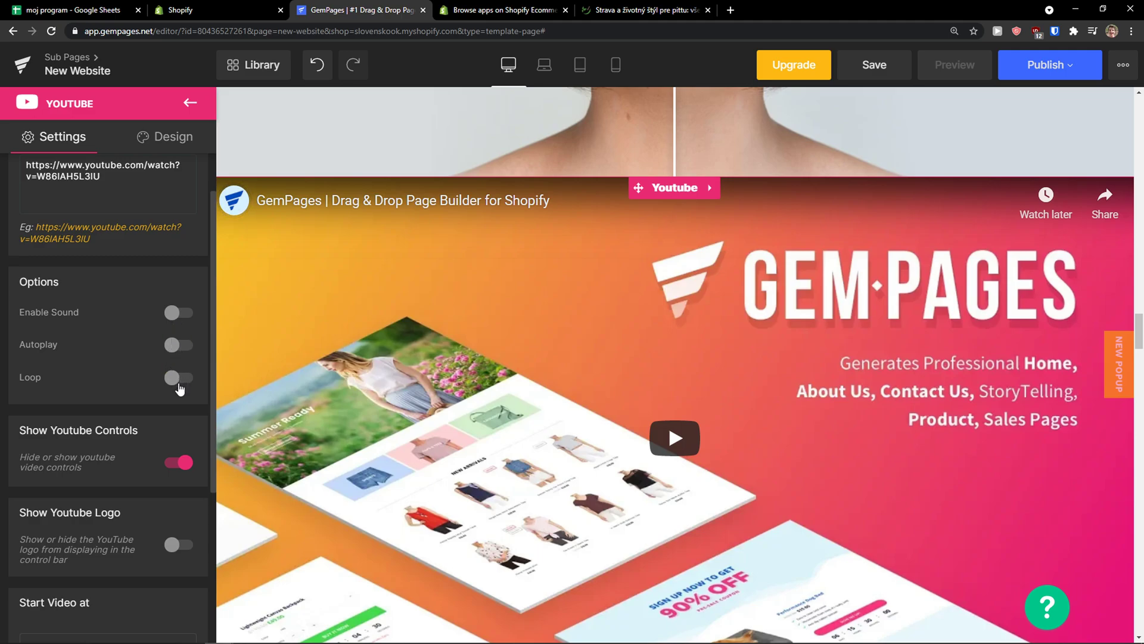
{"action": "scroll", "coordinate": [190, 395], "scroll_direction": "down", "scroll_amount": 1}
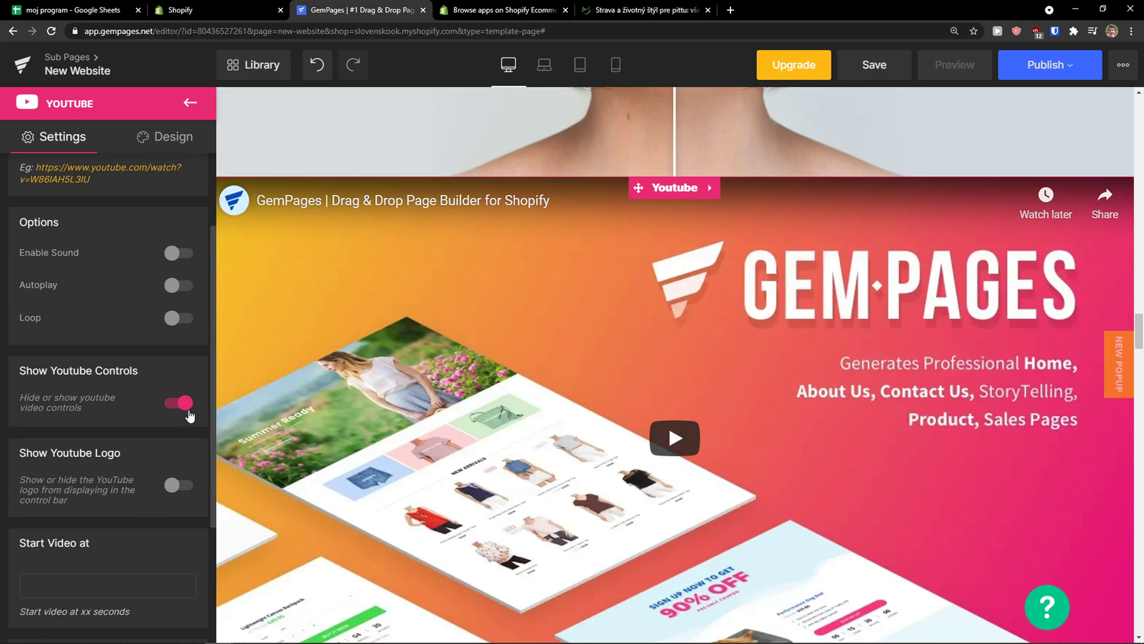
{"action": "left_click", "coordinate": [190, 103]}
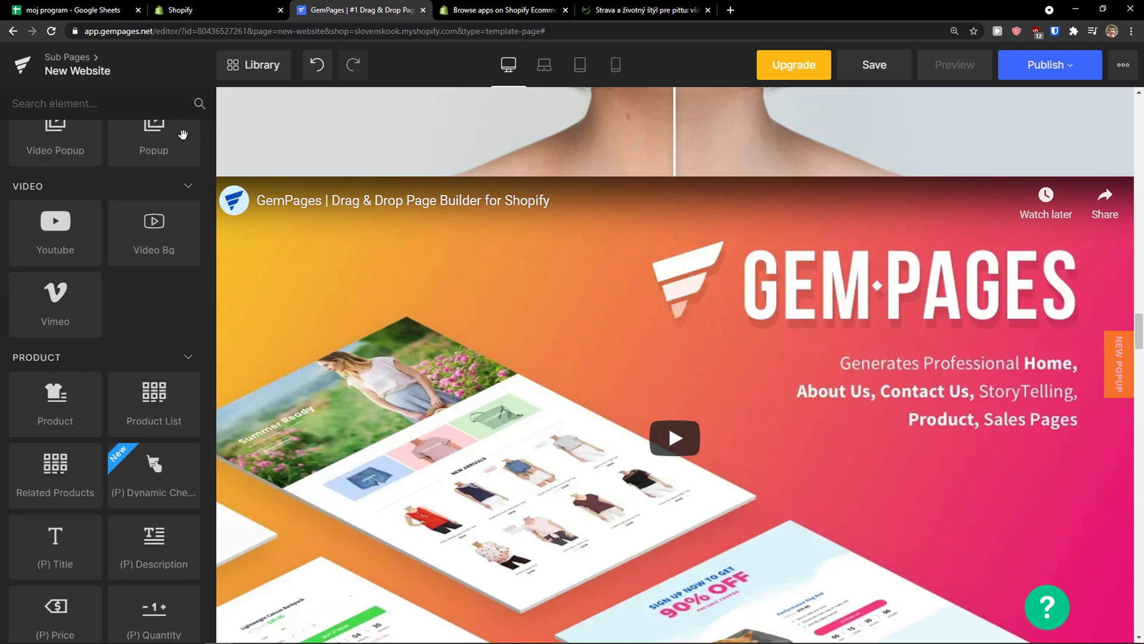
Add a Product element below the Youtube video and open the picker for linking a store product
{"action": "scroll", "coordinate": [245, 319], "scroll_direction": "down", "scroll_amount": 7}
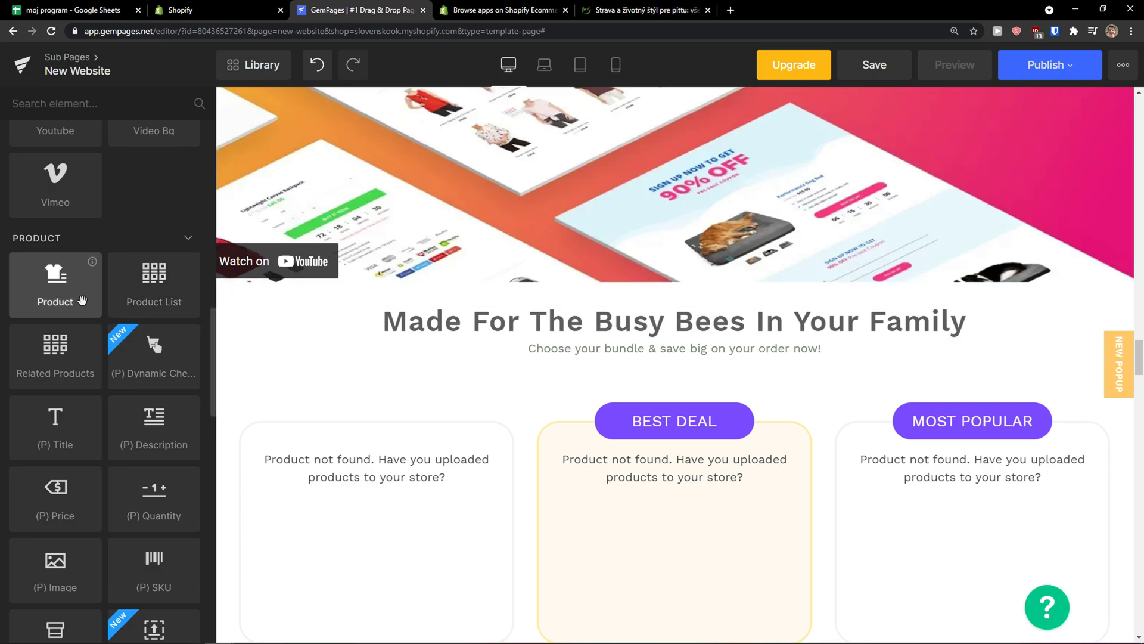
{"action": "left_click_drag", "start_coordinate": [55, 280], "coordinate": [507, 299]}
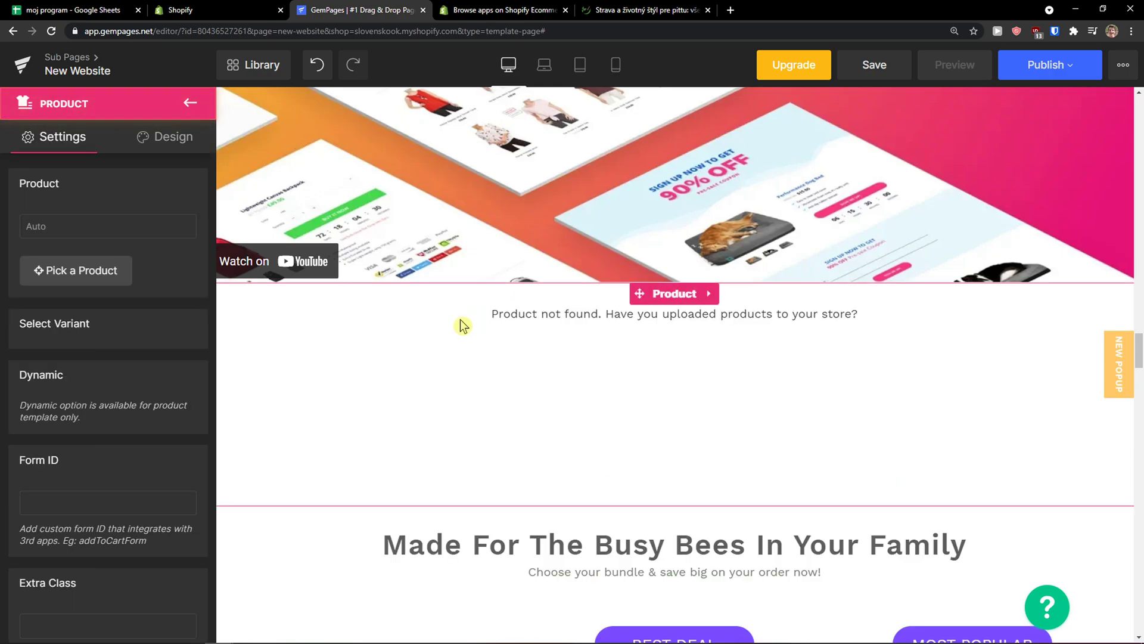
{"action": "left_click", "coordinate": [104, 271]}
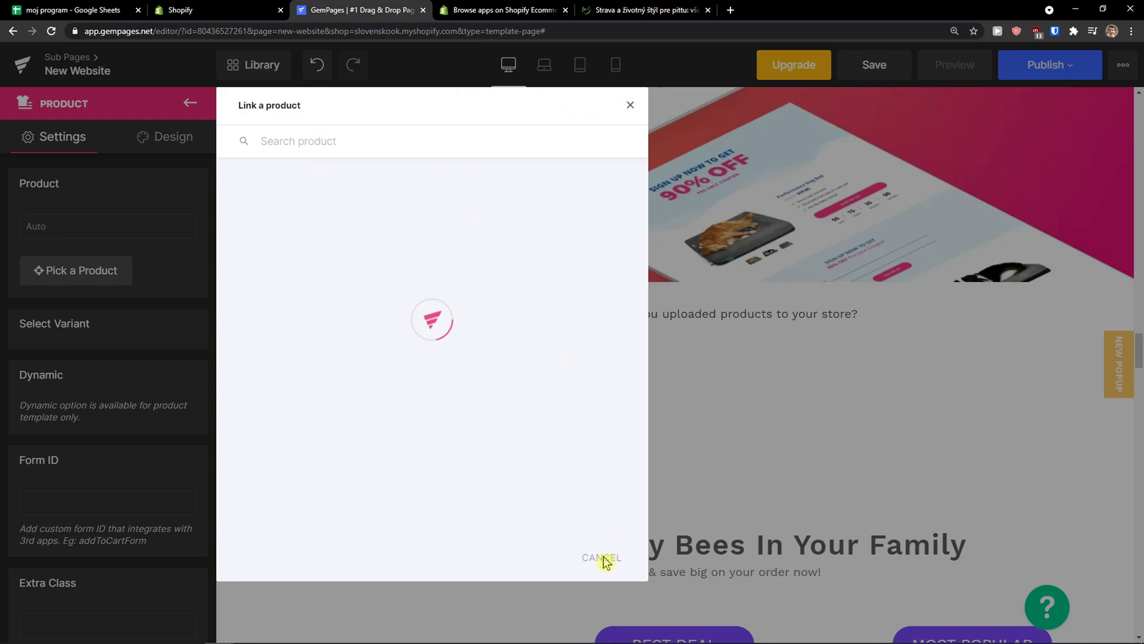
{"action": "left_click", "coordinate": [279, 31]}
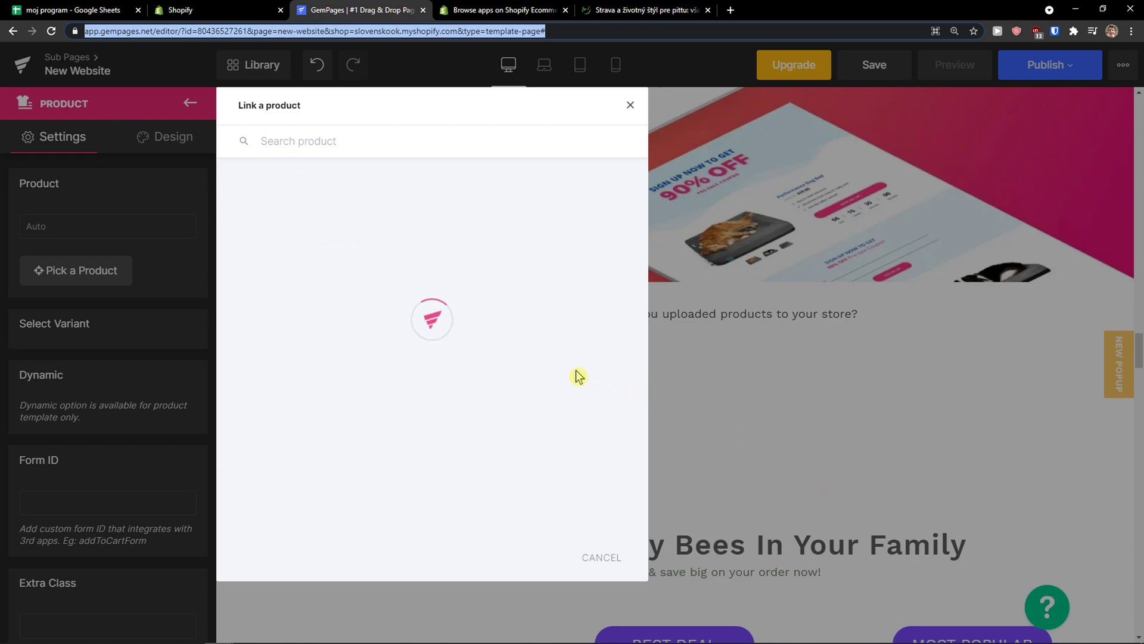
{"action": "left_click", "coordinate": [540, 240]}
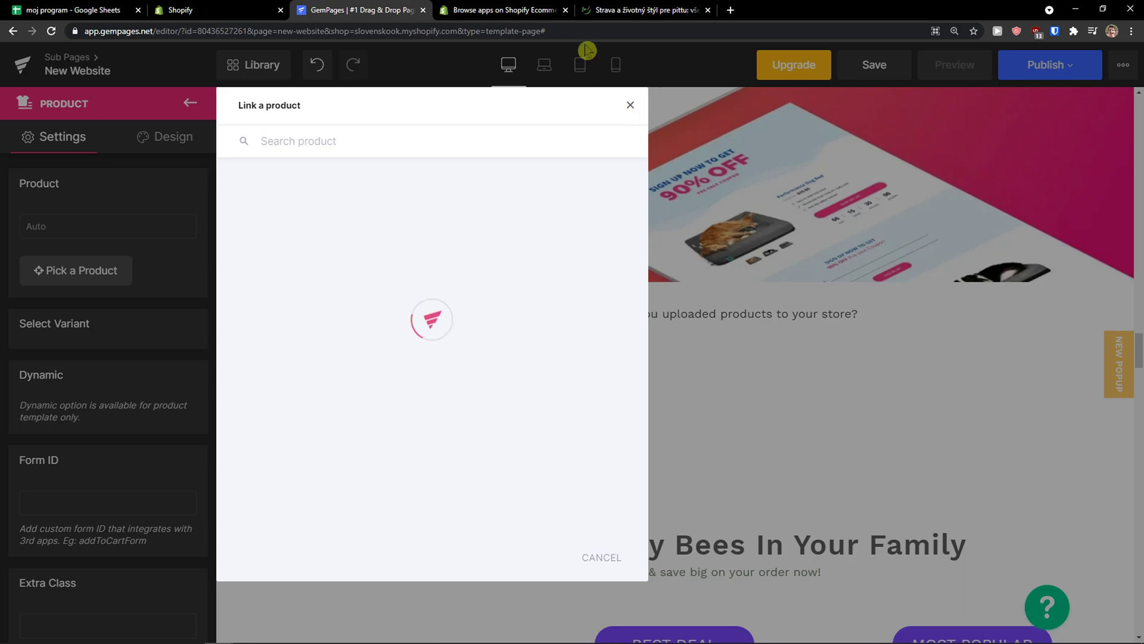
Check the store's product list in the Shopify admin, then return to the GemPages editor
{"action": "left_click", "coordinate": [504, 11]}
{"action": "left_click", "coordinate": [215, 7]}
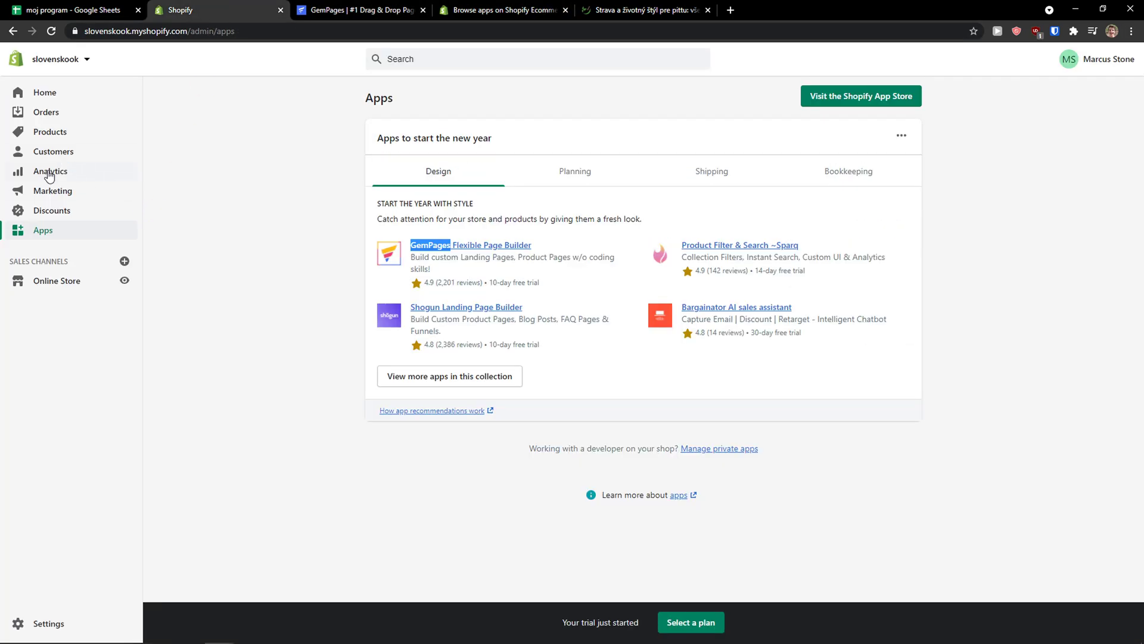
{"action": "left_click", "coordinate": [50, 131]}
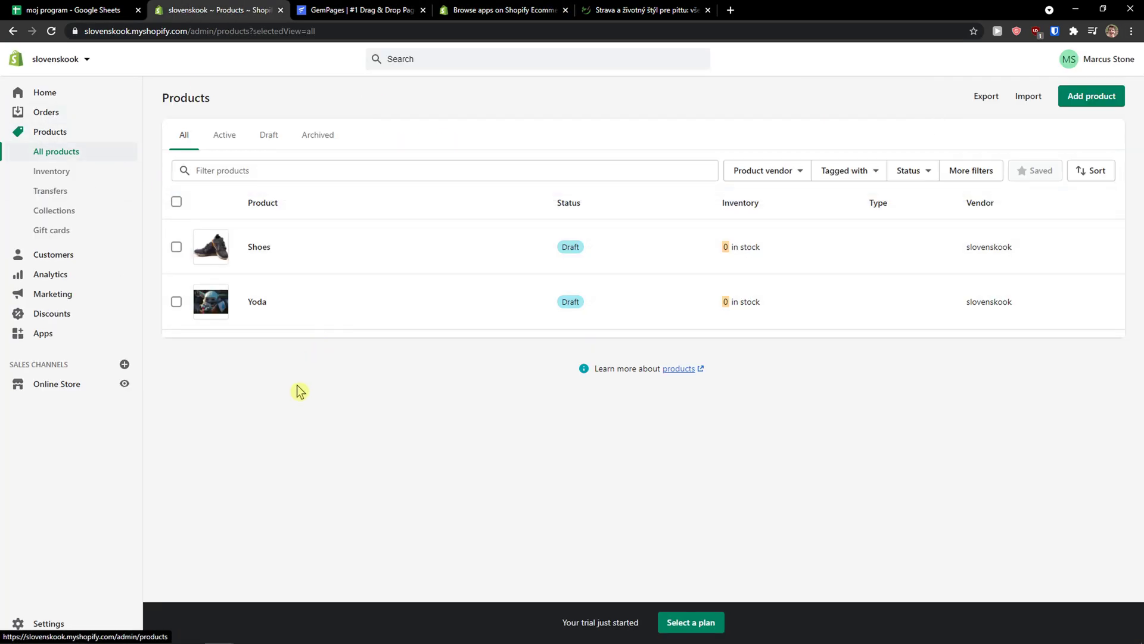
{"action": "left_click", "coordinate": [344, 9]}
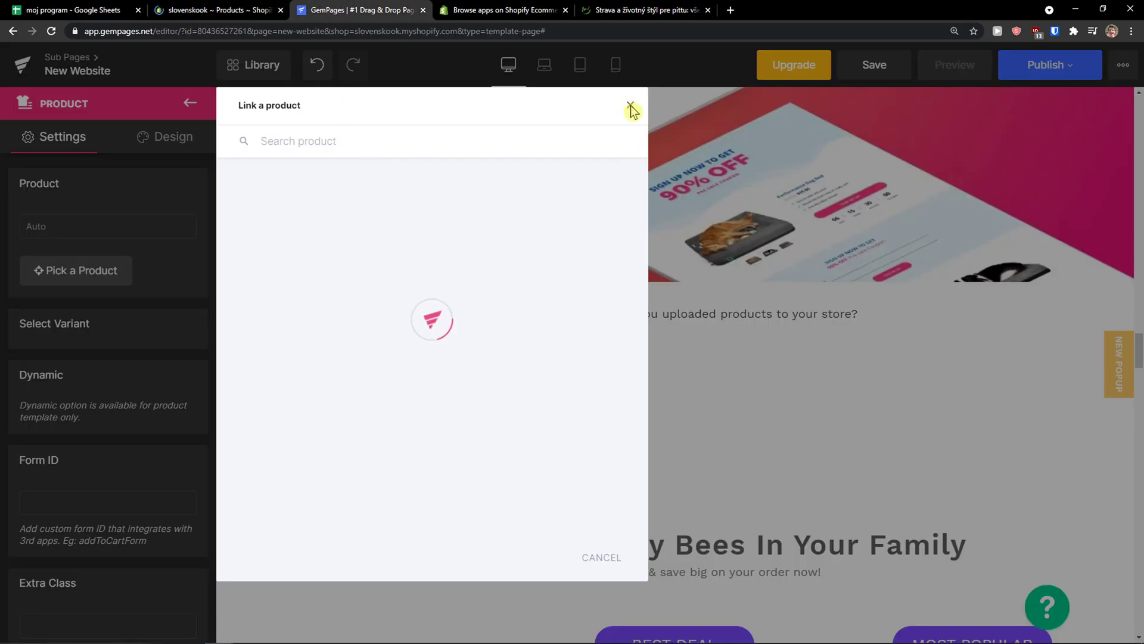
Reload the GemPages editor, continue editing without giving the store password, and close the healthy immune system popup
{"action": "key", "text": "F5"}
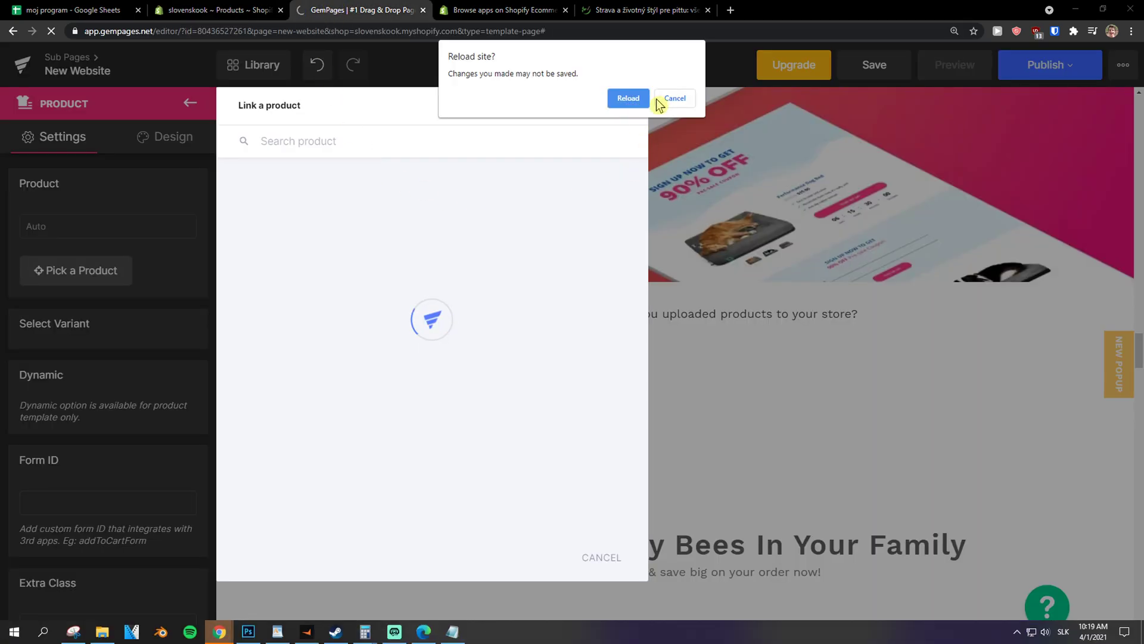
{"action": "left_click", "coordinate": [640, 99]}
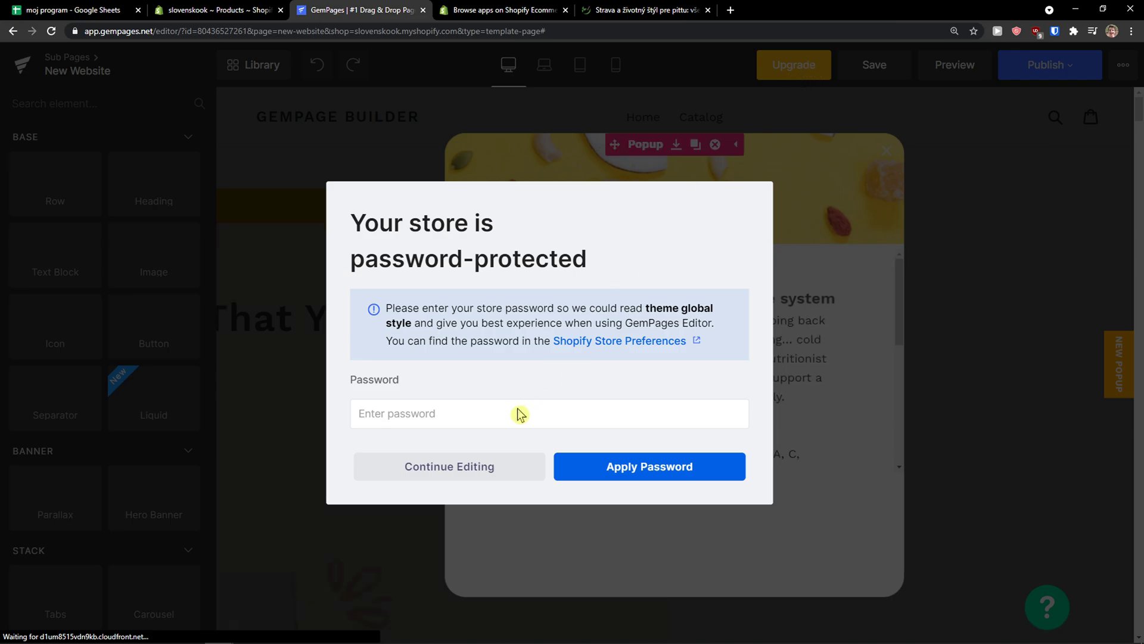
{"action": "left_click", "coordinate": [525, 466]}
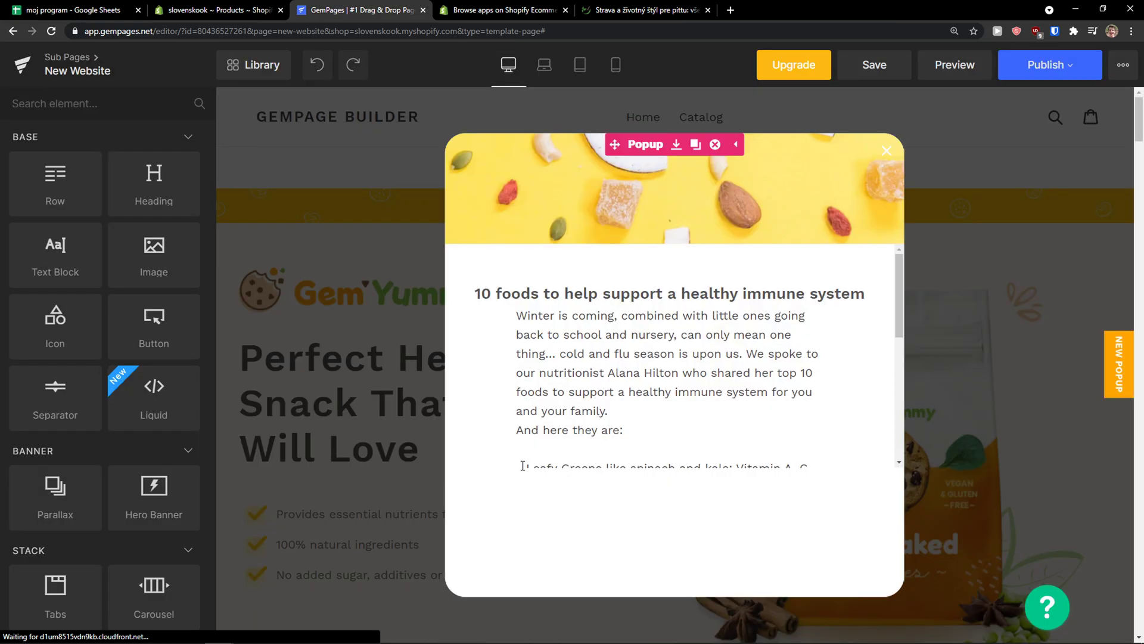
{"action": "left_click", "coordinate": [887, 150]}
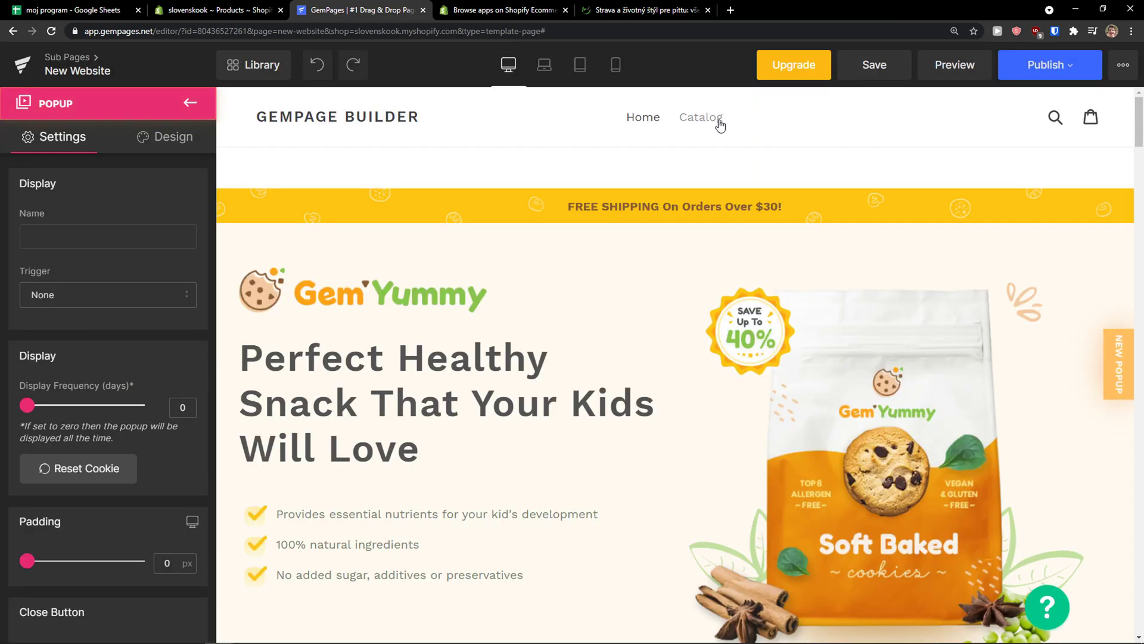
Check the bundle product cards on the page, open the page preview, and return to the editor
{"action": "scroll", "coordinate": [495, 281], "scroll_direction": "down", "scroll_amount": 15}
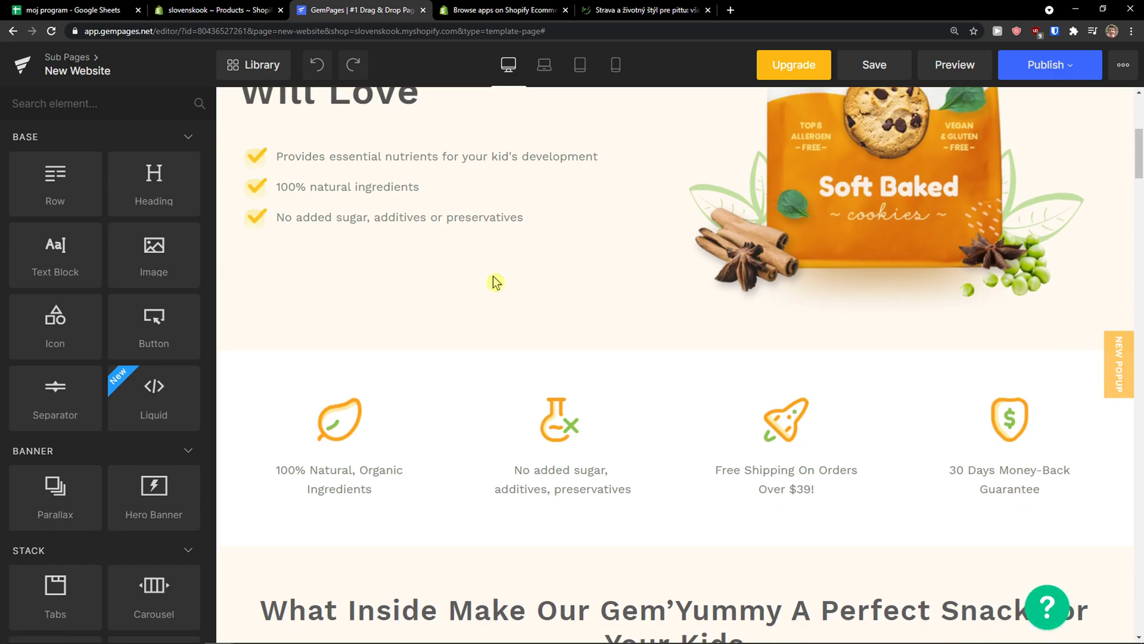
{"action": "scroll", "coordinate": [498, 283], "scroll_direction": "down", "scroll_amount": 5}
{"action": "scroll", "coordinate": [498, 283], "scroll_direction": "up", "scroll_amount": 5}
{"action": "scroll", "coordinate": [76, 383], "scroll_direction": "down", "scroll_amount": 12}
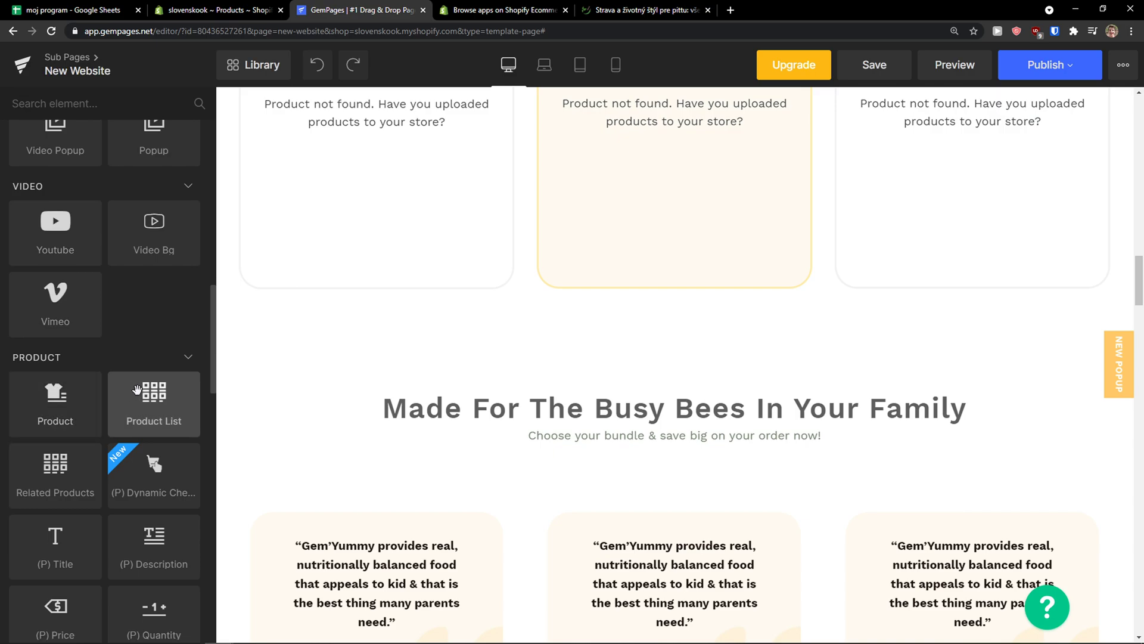
{"action": "scroll", "coordinate": [280, 430], "scroll_direction": "up", "scroll_amount": 4}
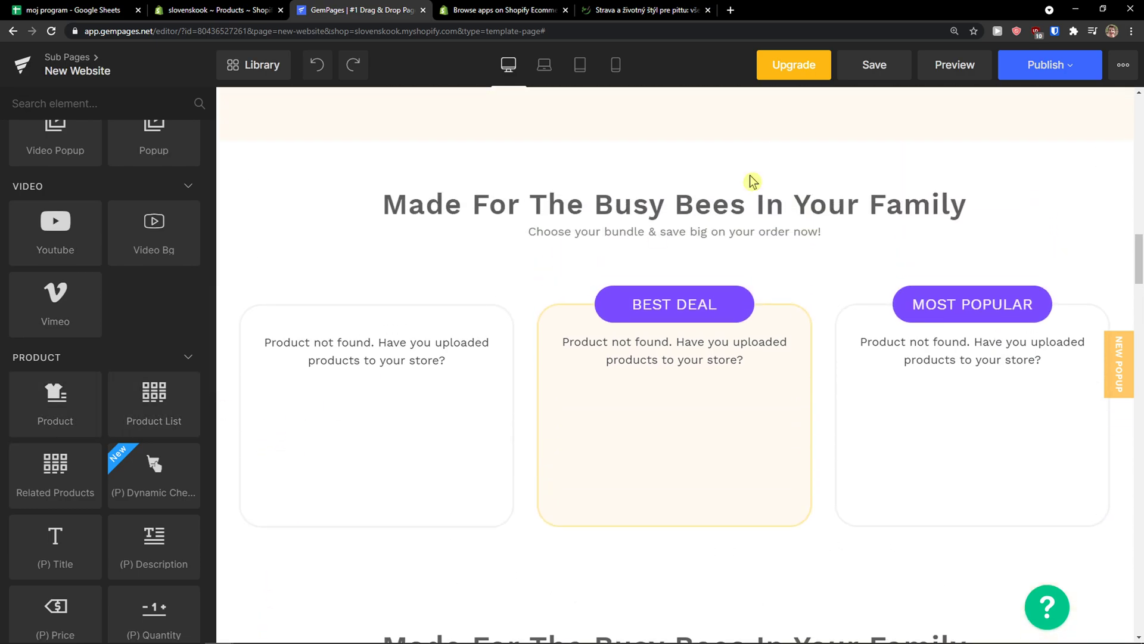
{"action": "left_click", "coordinate": [954, 80]}
{"action": "left_click", "coordinate": [529, 7]}
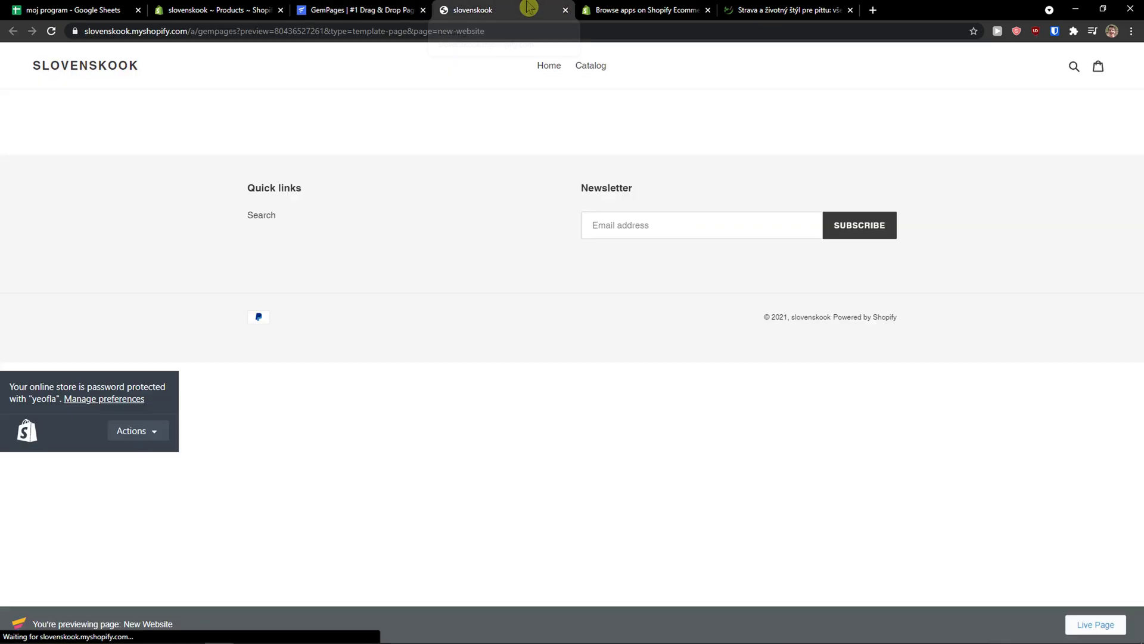
{"action": "left_click", "coordinate": [361, 9]}
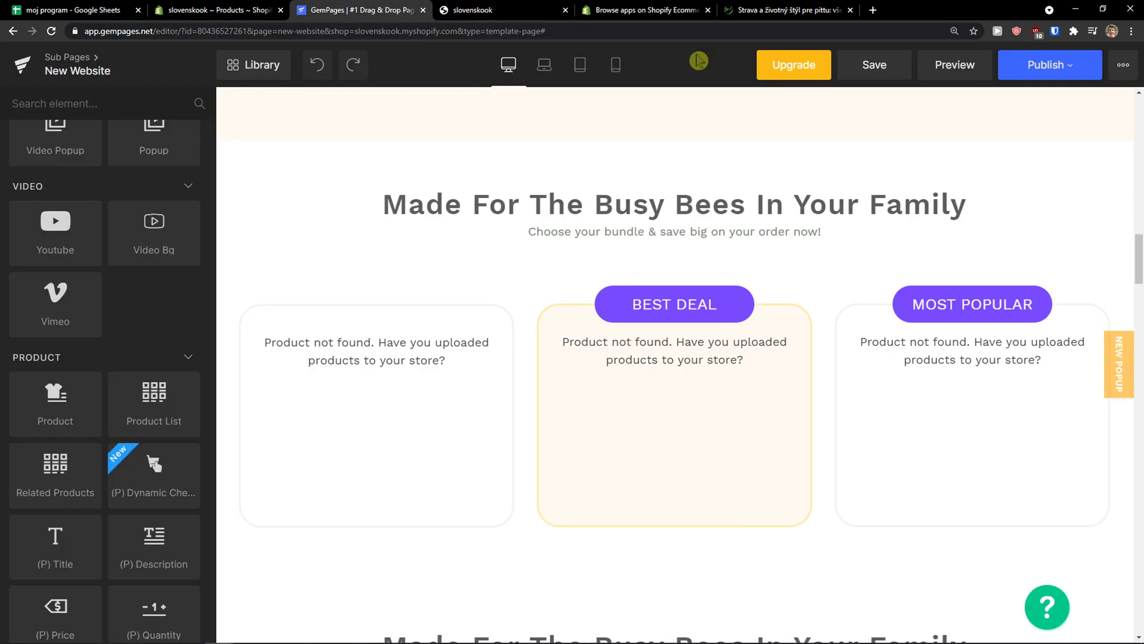
Save the page, review its preview down to the bundle section, and return to the editor
{"action": "left_click", "coordinate": [883, 74]}
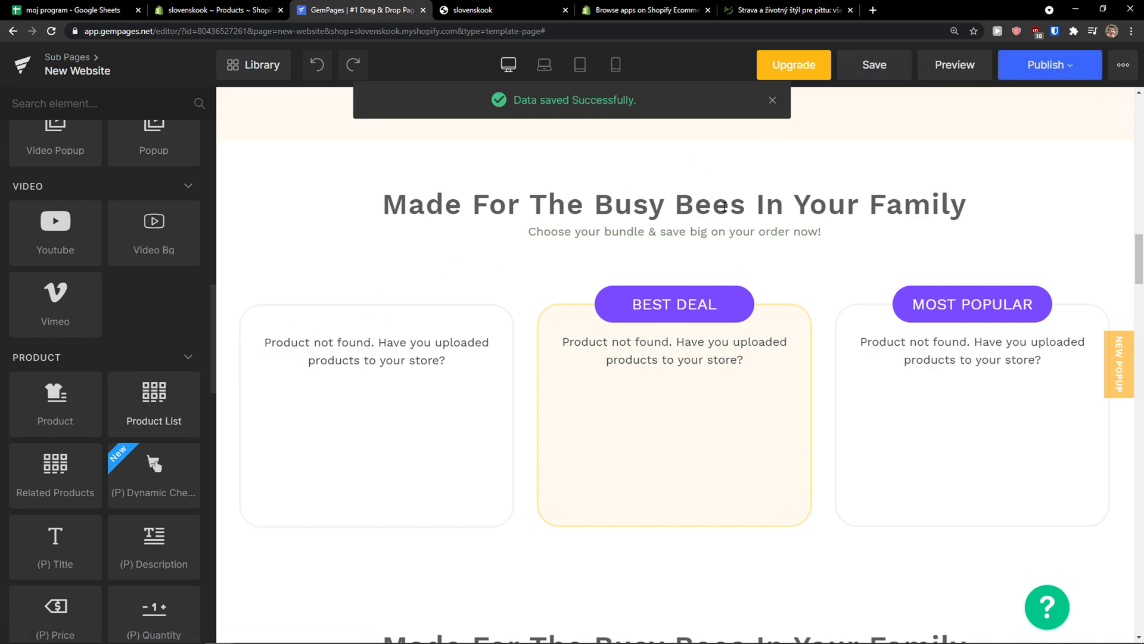
{"action": "left_click", "coordinate": [942, 76]}
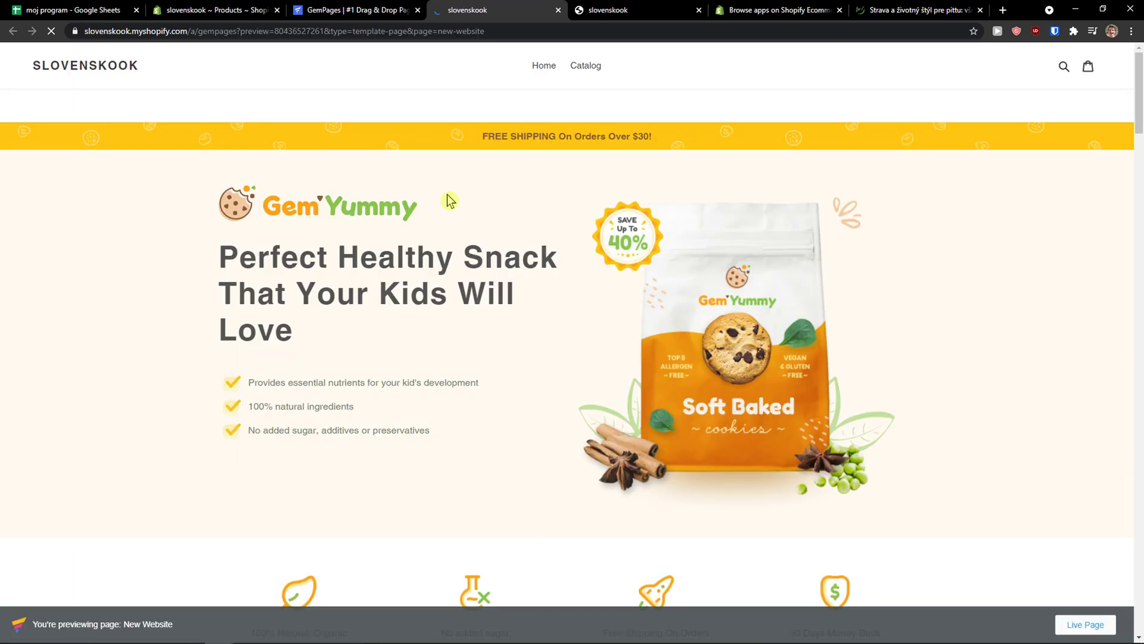
{"action": "scroll", "coordinate": [434, 199], "scroll_direction": "down", "scroll_amount": 5}
{"action": "scroll", "coordinate": [437, 204], "scroll_direction": "down", "scroll_amount": 8}
{"action": "scroll", "coordinate": [434, 199], "scroll_direction": "down", "scroll_amount": 9}
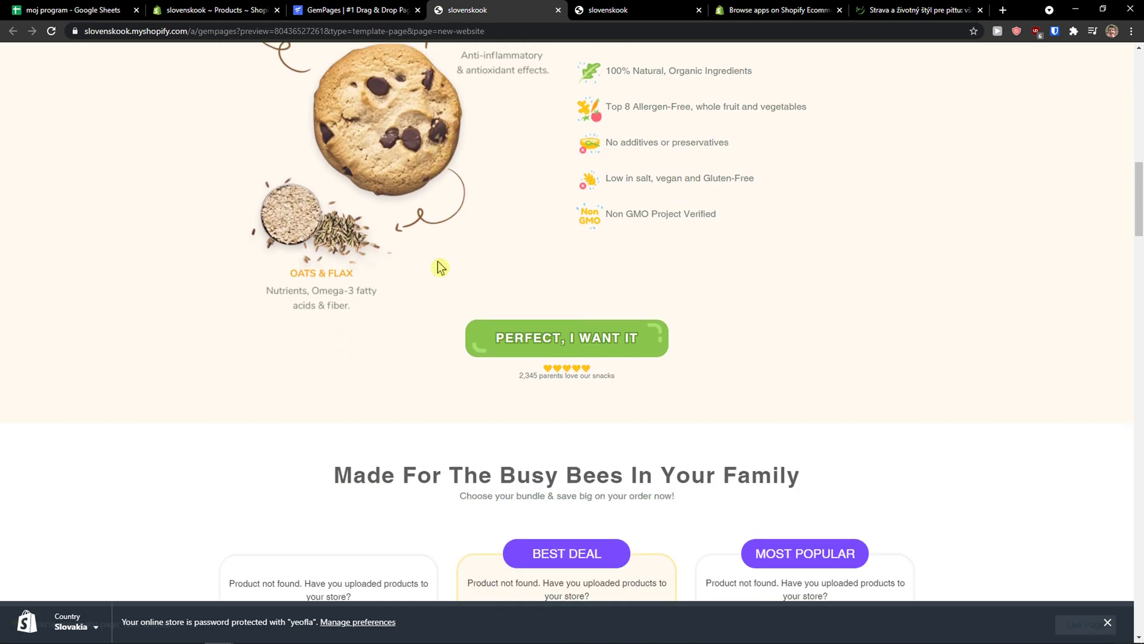
{"action": "left_click", "coordinate": [356, 10]}
Add a Product List element below the bundle product cards, keeping its default settings
{"action": "scroll", "coordinate": [146, 332], "scroll_direction": "down", "scroll_amount": 1}
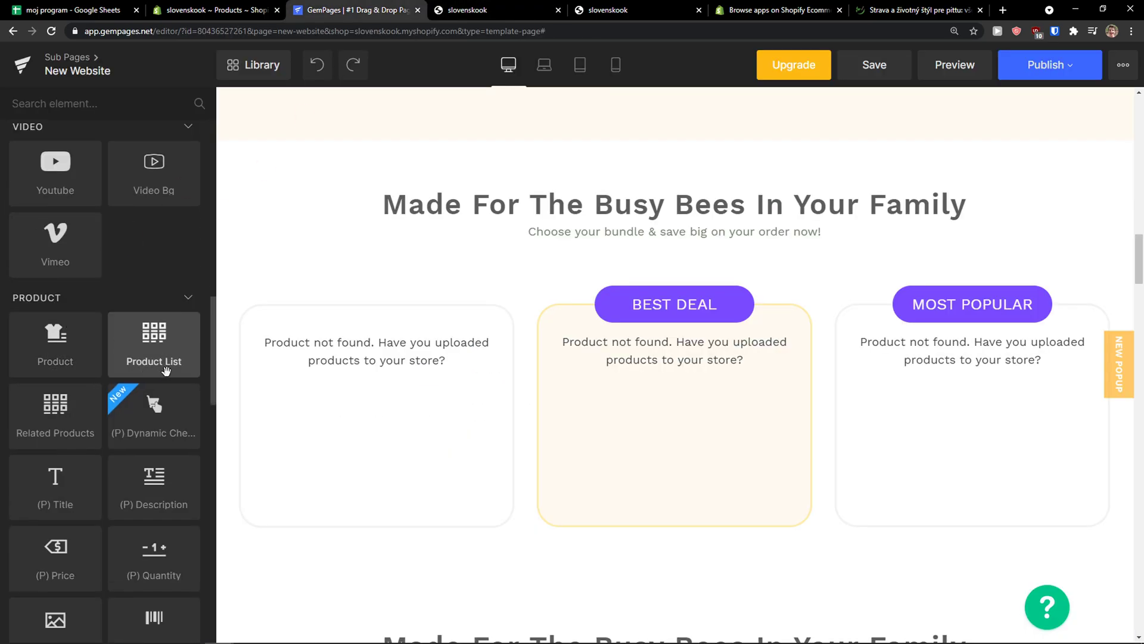
{"action": "left_click_drag", "start_coordinate": [207, 392], "coordinate": [584, 388]}
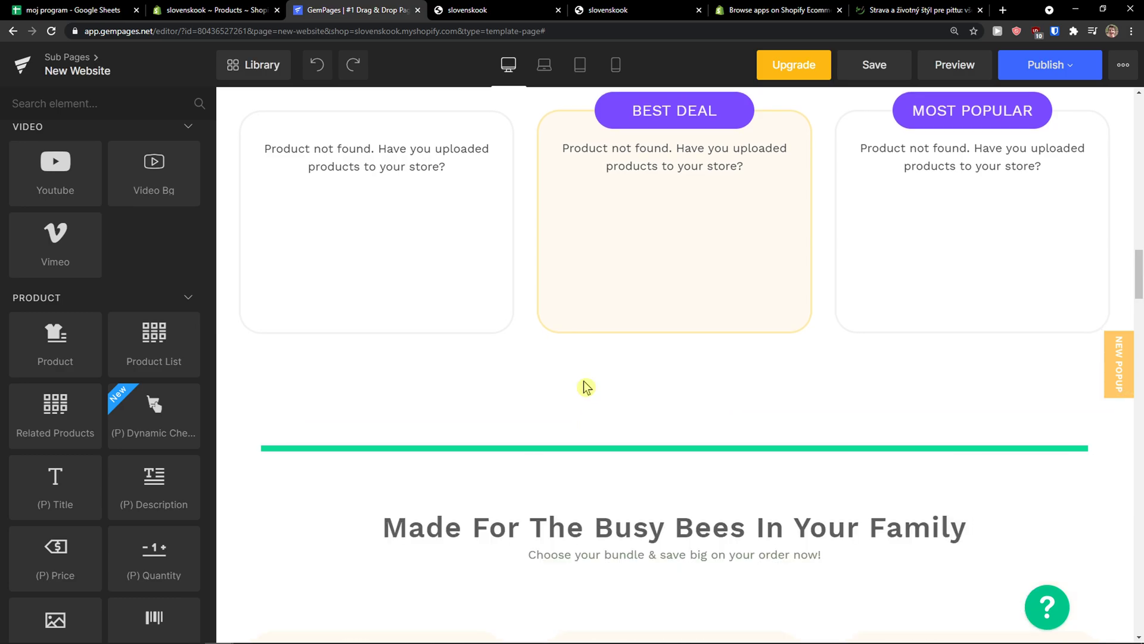
{"action": "scroll", "coordinate": [547, 449], "scroll_direction": "down", "scroll_amount": 2}
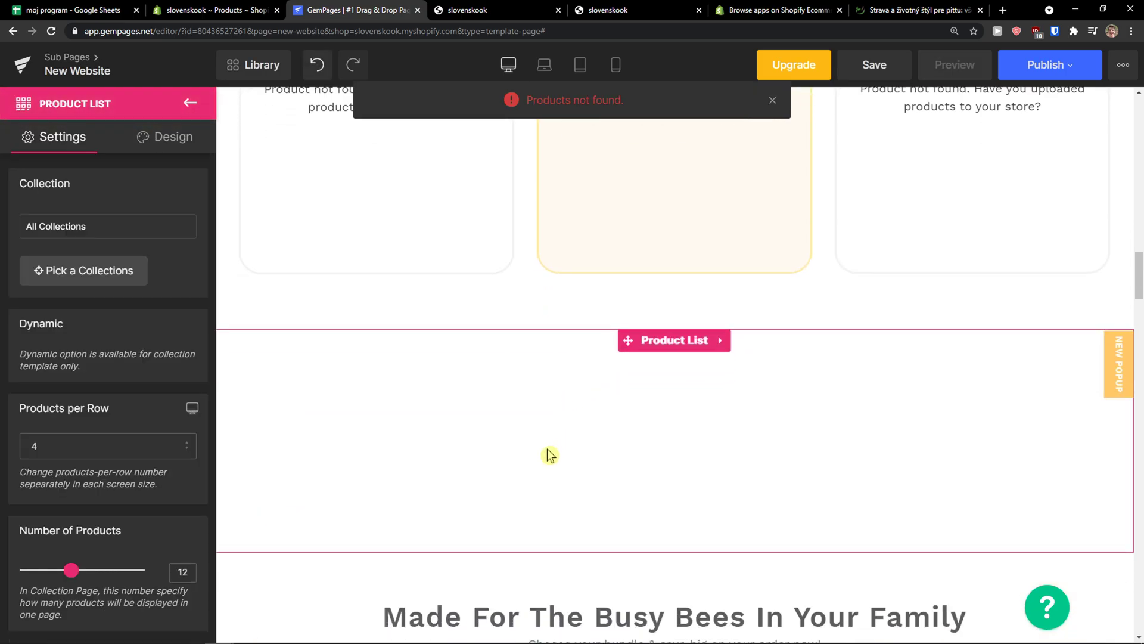
{"action": "left_click", "coordinate": [189, 103]}
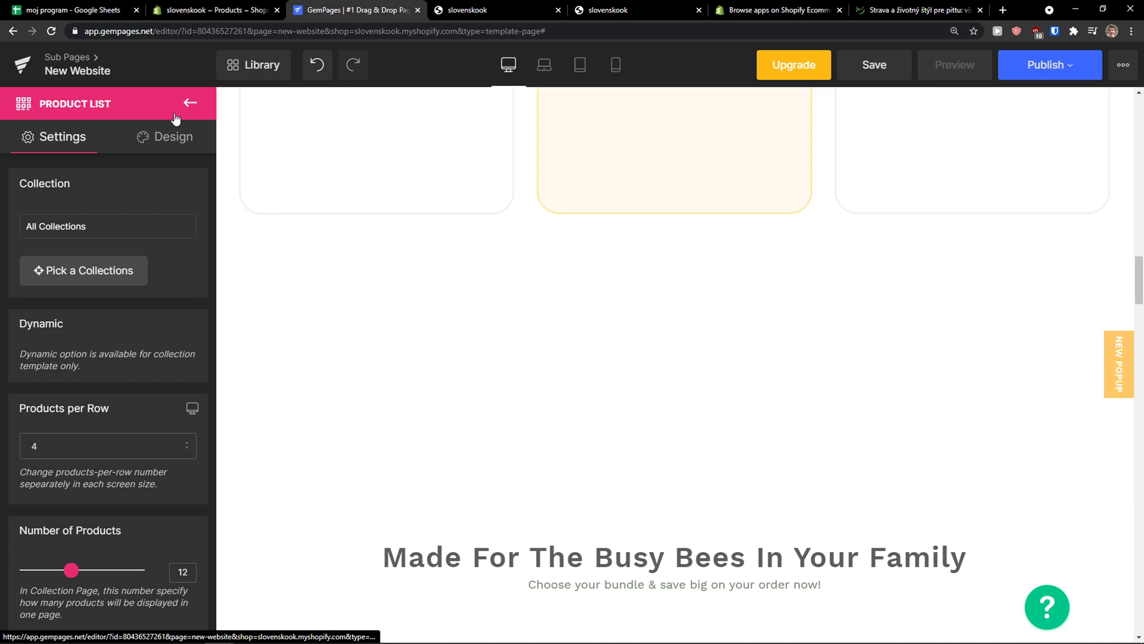
Add a Contact Form element between the product list and the following "Made For The Busy Bees In Your Family" heading
{"action": "scroll", "coordinate": [102, 313], "scroll_direction": "down", "scroll_amount": 4}
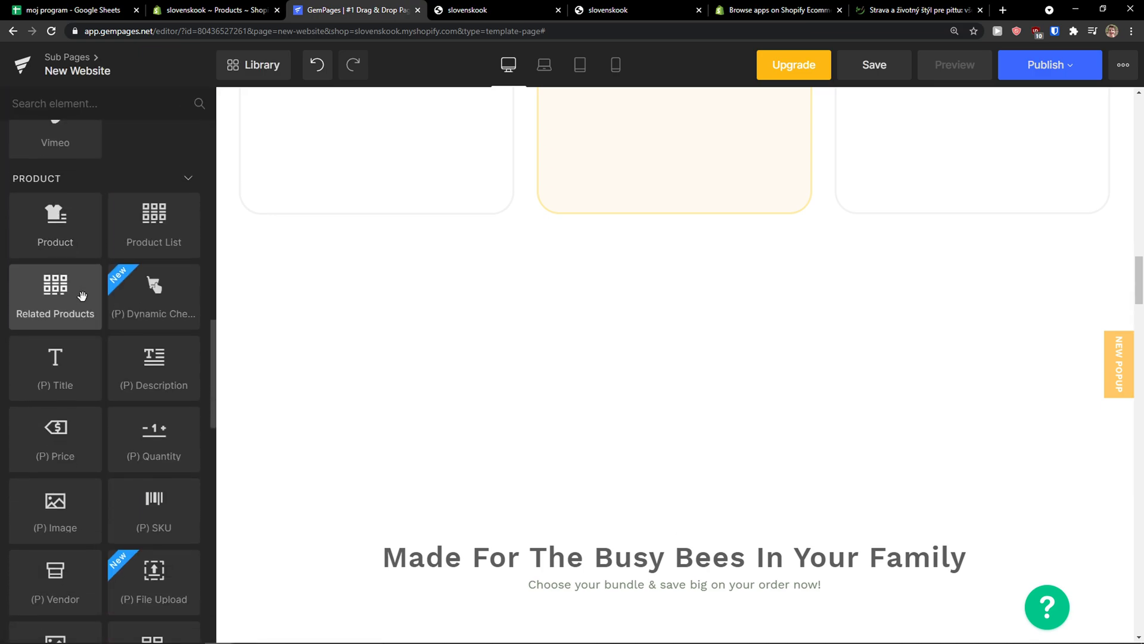
{"action": "scroll", "coordinate": [81, 316], "scroll_direction": "down", "scroll_amount": 3}
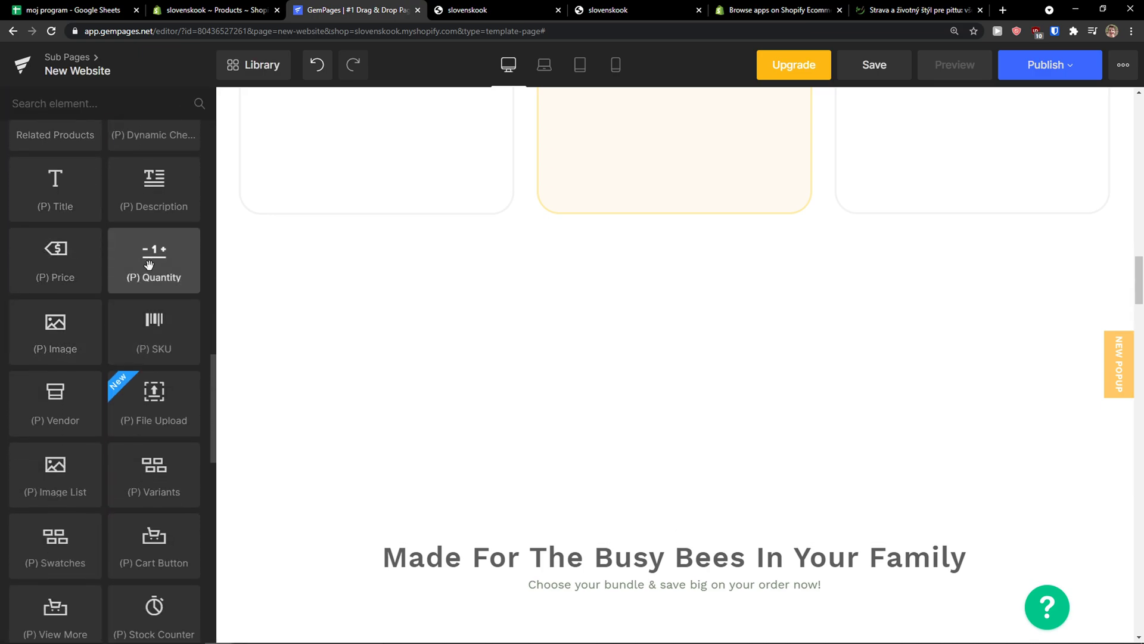
{"action": "scroll", "coordinate": [144, 323], "scroll_direction": "down", "scroll_amount": 4}
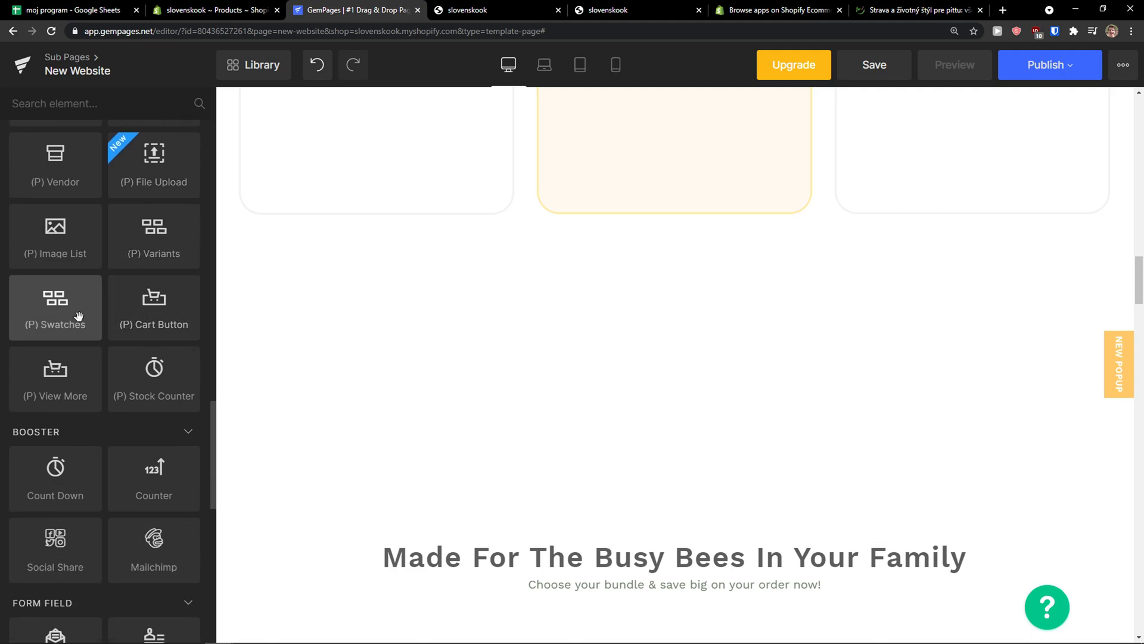
{"action": "scroll", "coordinate": [68, 337], "scroll_direction": "down", "scroll_amount": 1}
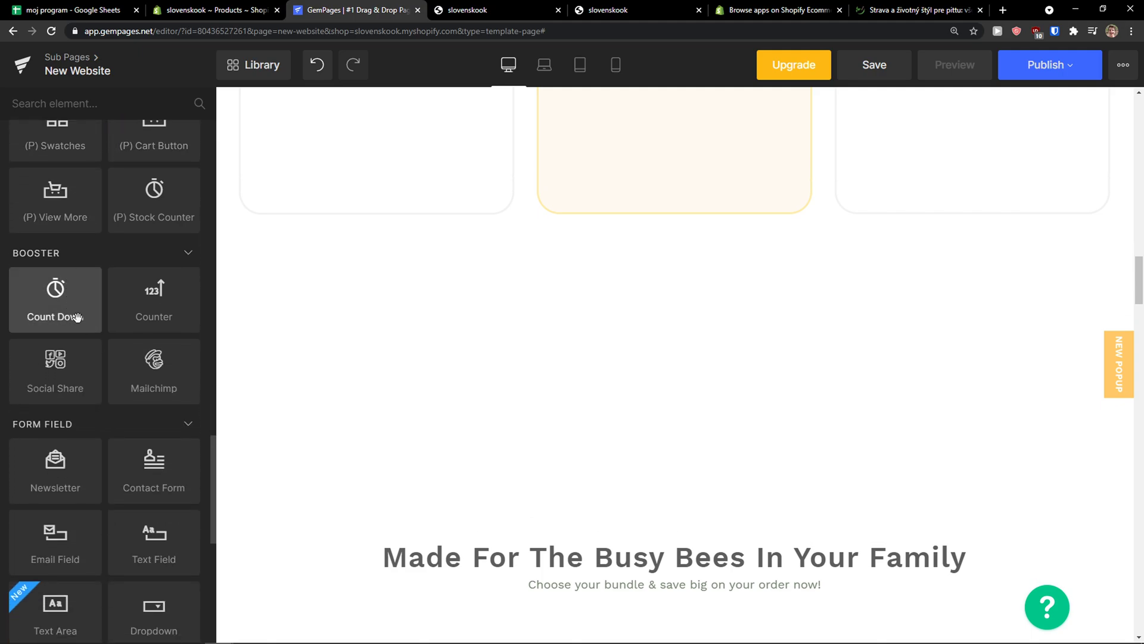
{"action": "scroll", "coordinate": [78, 317], "scroll_direction": "down", "scroll_amount": 2}
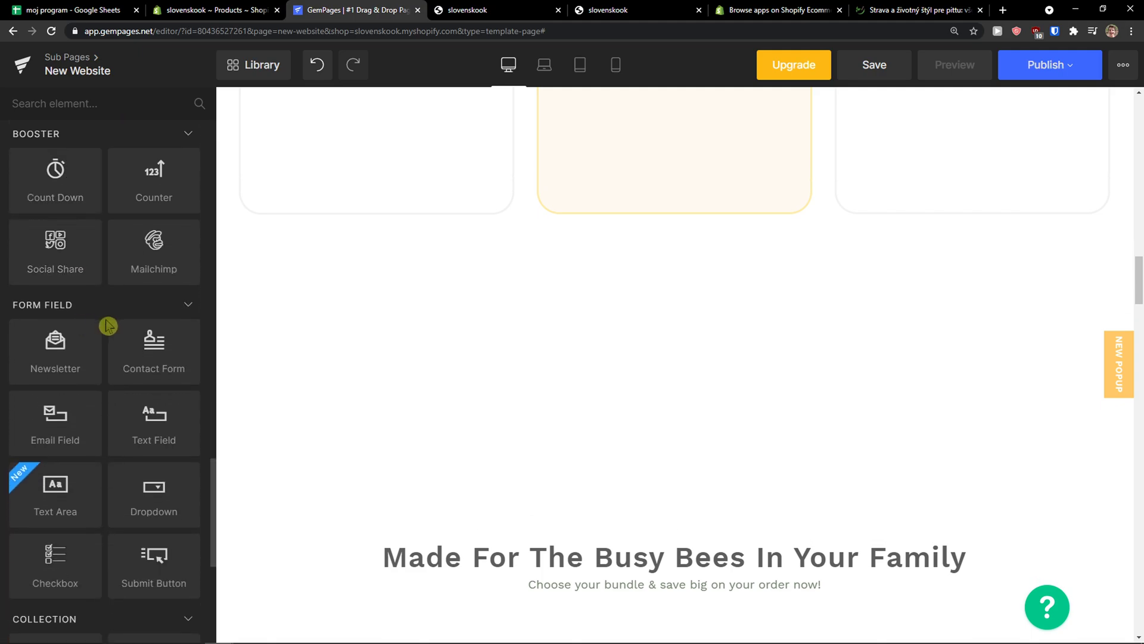
{"action": "scroll", "coordinate": [108, 325], "scroll_direction": "down", "scroll_amount": 1}
{"action": "scroll", "coordinate": [161, 364], "scroll_direction": "down", "scroll_amount": 4}
{"action": "scroll", "coordinate": [162, 362], "scroll_direction": "up", "scroll_amount": 4}
{"action": "scroll", "coordinate": [162, 363], "scroll_direction": "up", "scroll_amount": 1}
{"action": "left_click_drag", "start_coordinate": [162, 362], "coordinate": [595, 495]}
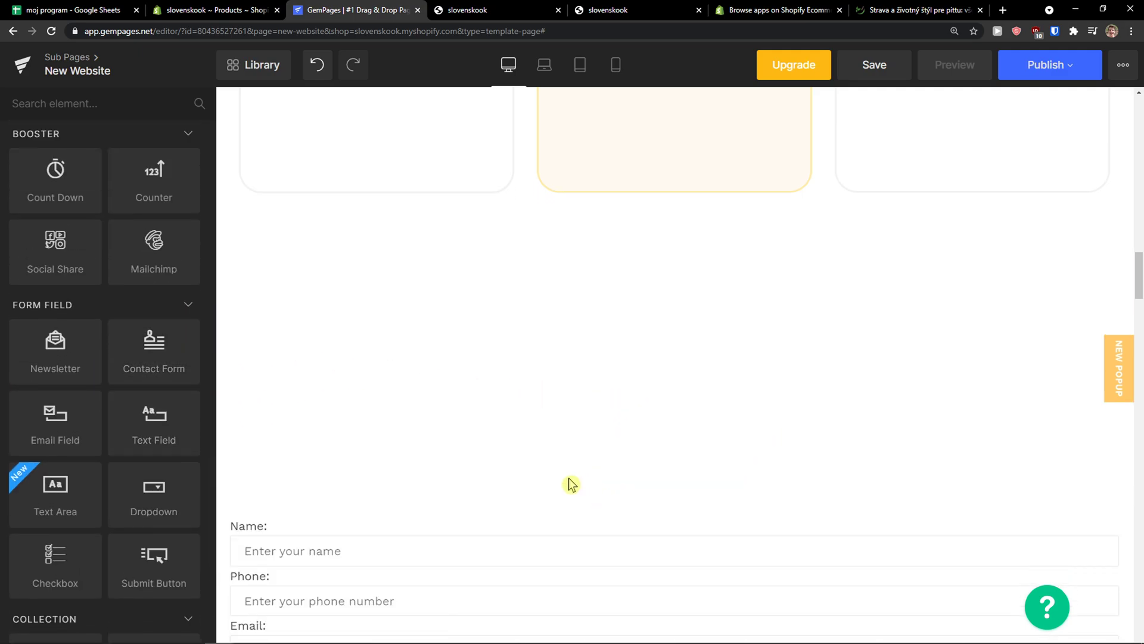
{"action": "scroll", "coordinate": [571, 484], "scroll_direction": "down", "scroll_amount": 5}
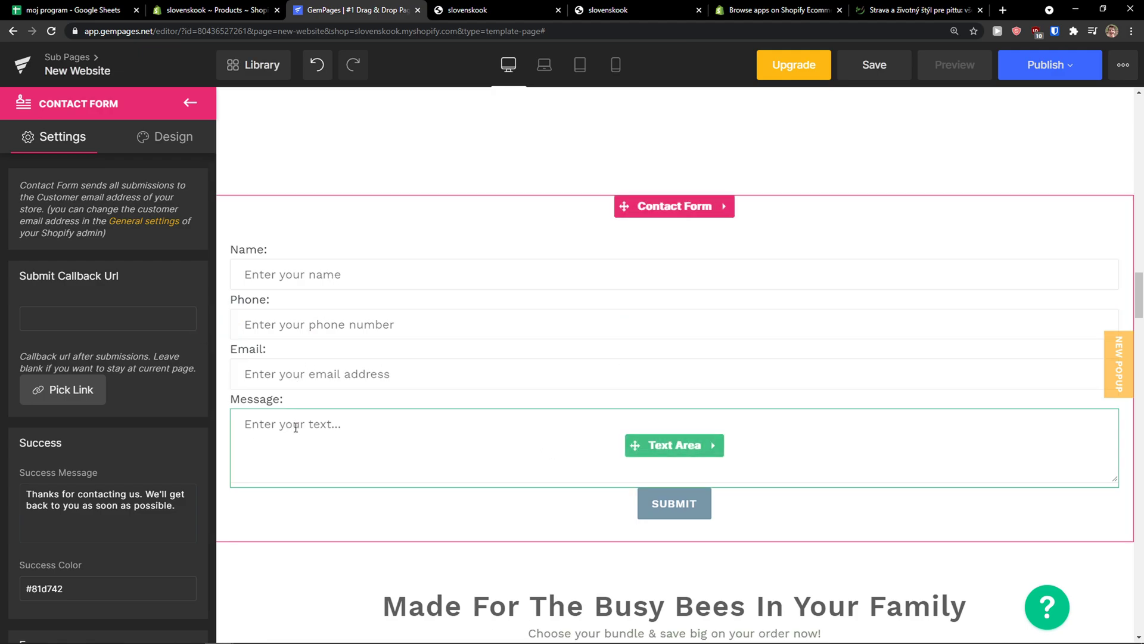
Review the contact form's visibility and spacing design options
{"action": "left_click", "coordinate": [164, 138]}
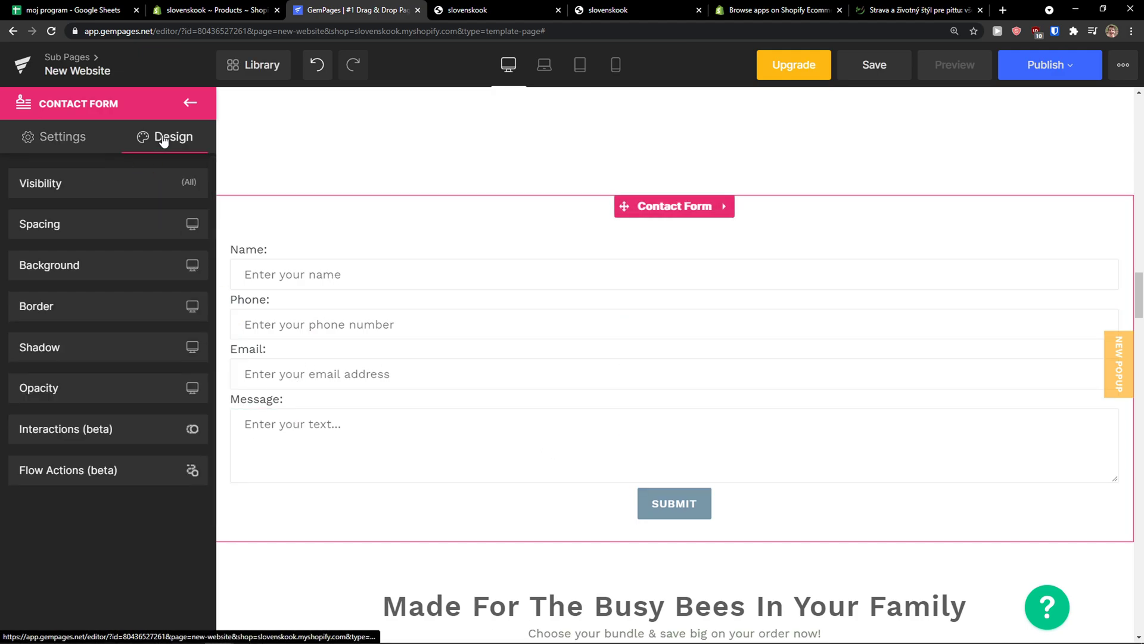
{"action": "left_click", "coordinate": [113, 225]}
{"action": "left_click", "coordinate": [79, 184]}
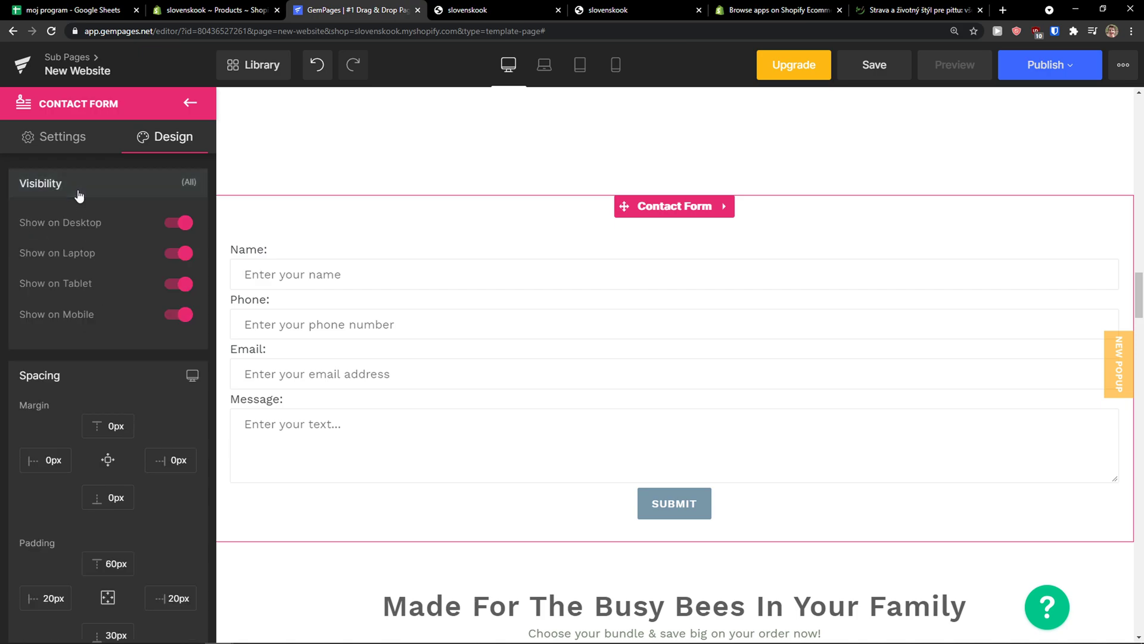
{"action": "left_click", "coordinate": [107, 192]}
{"action": "scroll", "coordinate": [117, 327], "scroll_direction": "down", "scroll_amount": 3}
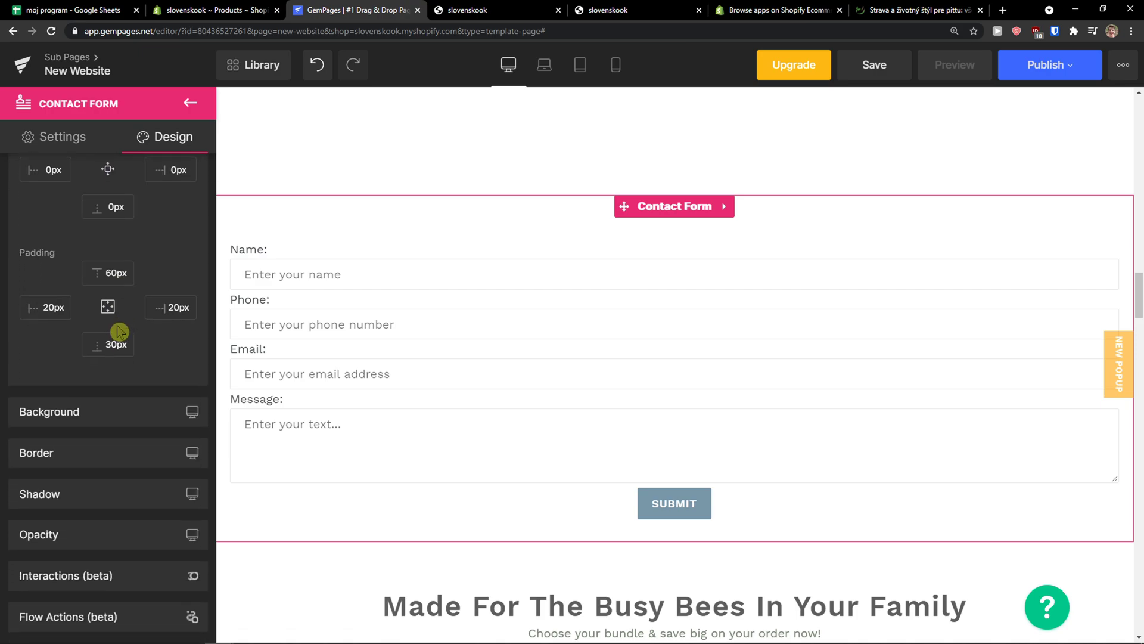
Try a solid border around the contact form and set the border style back to none
{"action": "left_click", "coordinate": [91, 452]}
{"action": "left_click", "coordinate": [85, 500]}
{"action": "scroll", "coordinate": [87, 471], "scroll_direction": "down", "scroll_amount": 1}
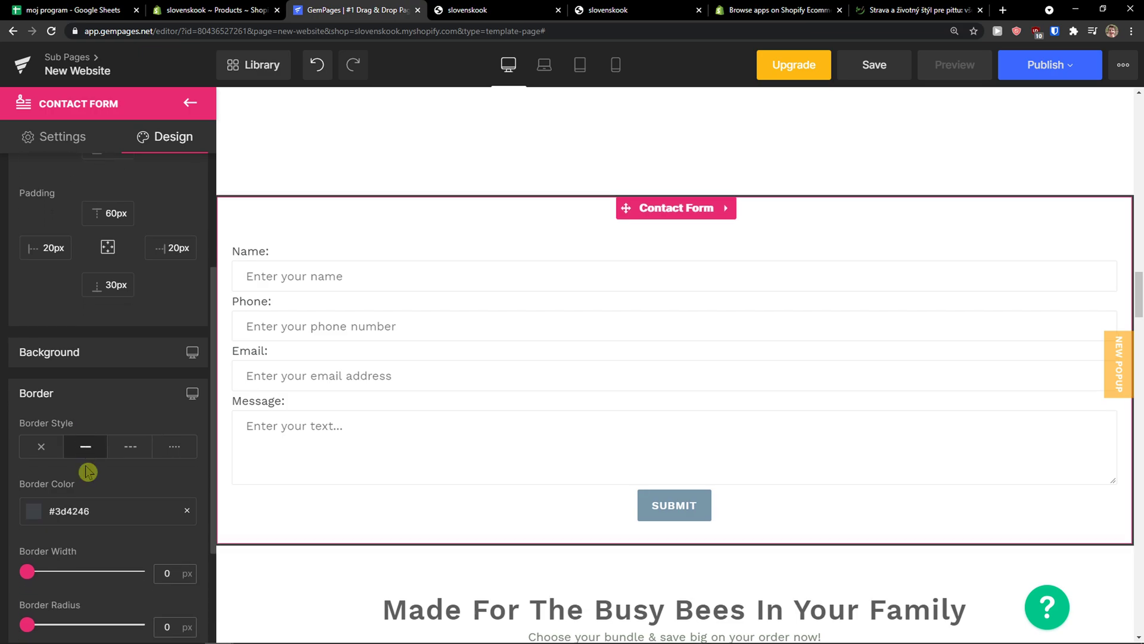
{"action": "left_click", "coordinate": [52, 447]}
{"action": "scroll", "coordinate": [56, 440], "scroll_direction": "down", "scroll_amount": 4}
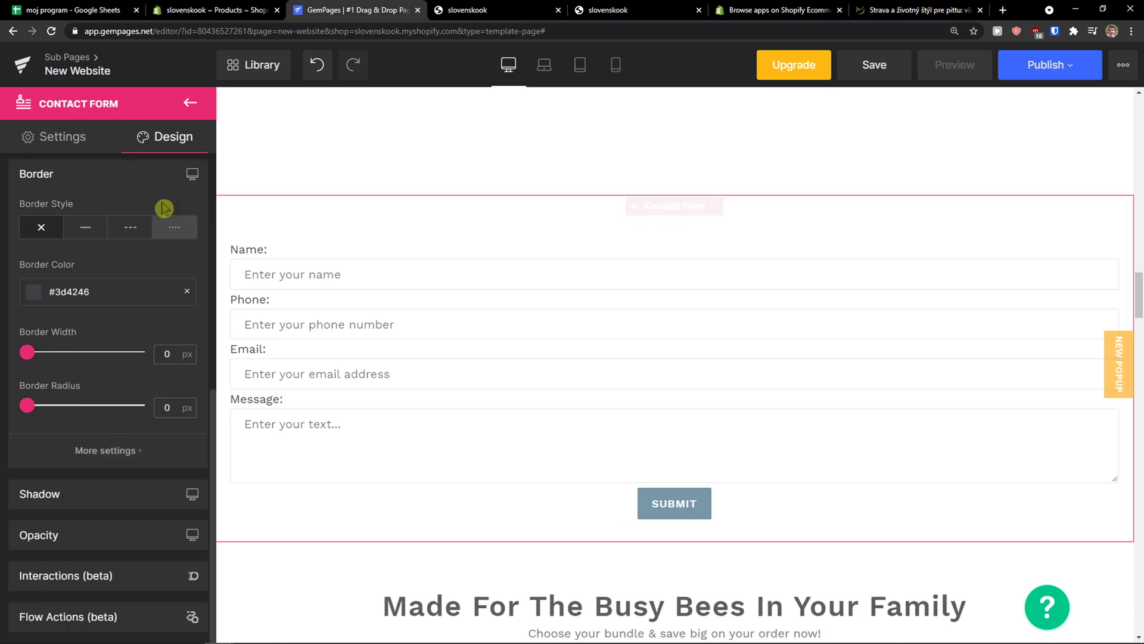
Review the contact form's callback URL and success message settings, and return to the element library
{"action": "left_click", "coordinate": [83, 141]}
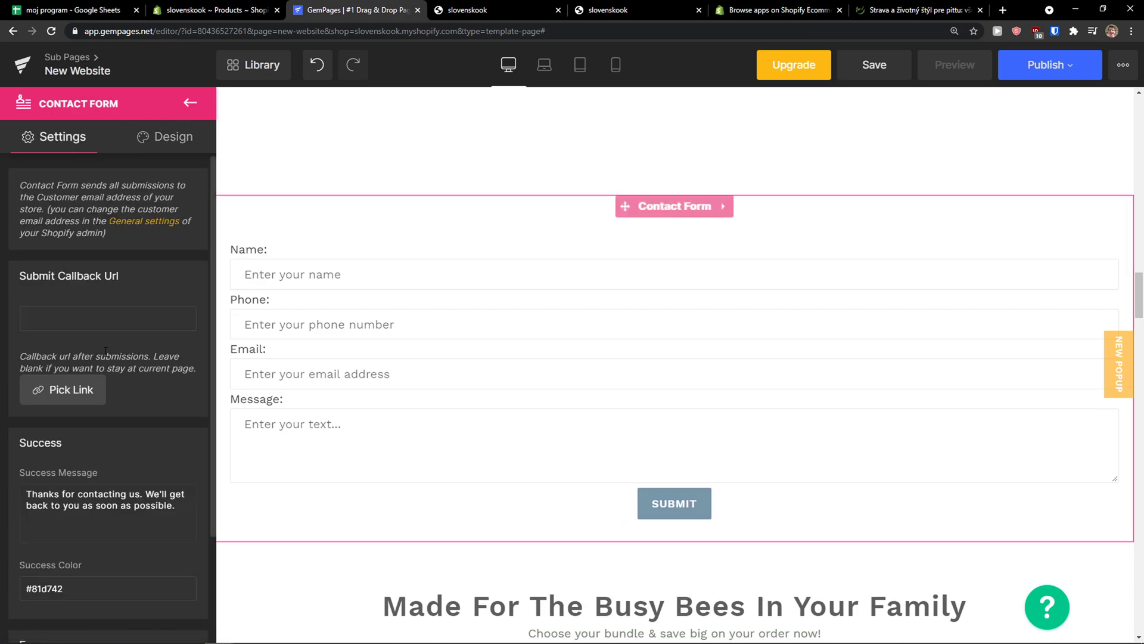
{"action": "scroll", "coordinate": [107, 358], "scroll_direction": "down", "scroll_amount": 1}
{"action": "scroll", "coordinate": [107, 357], "scroll_direction": "down", "scroll_amount": 2}
{"action": "scroll", "coordinate": [159, 225], "scroll_direction": "up", "scroll_amount": 4}
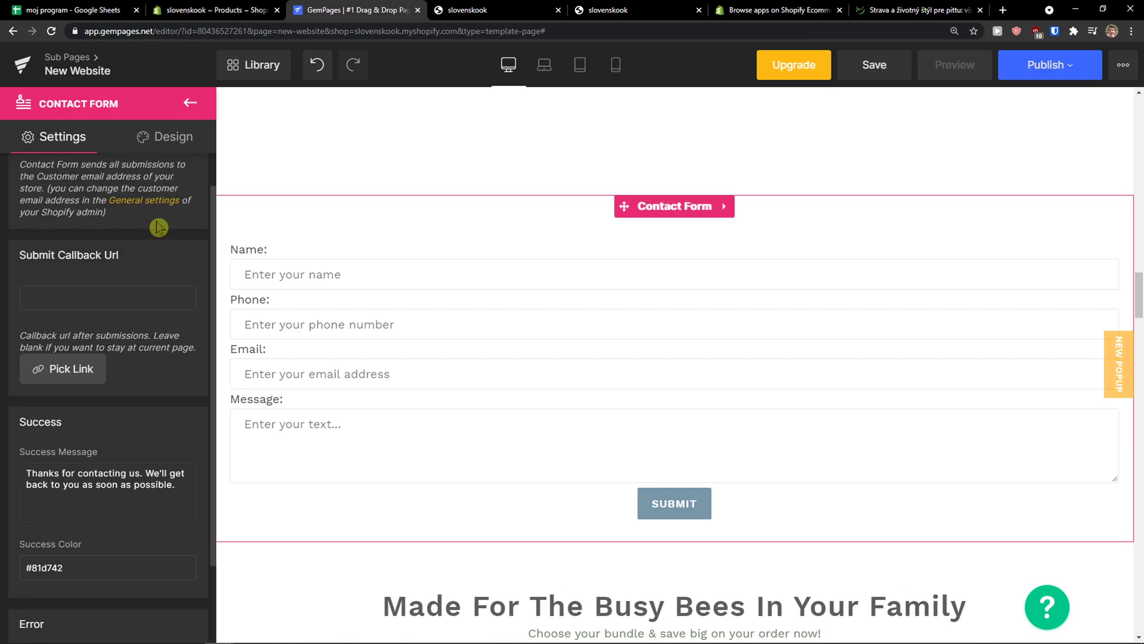
{"action": "left_click", "coordinate": [189, 102]}
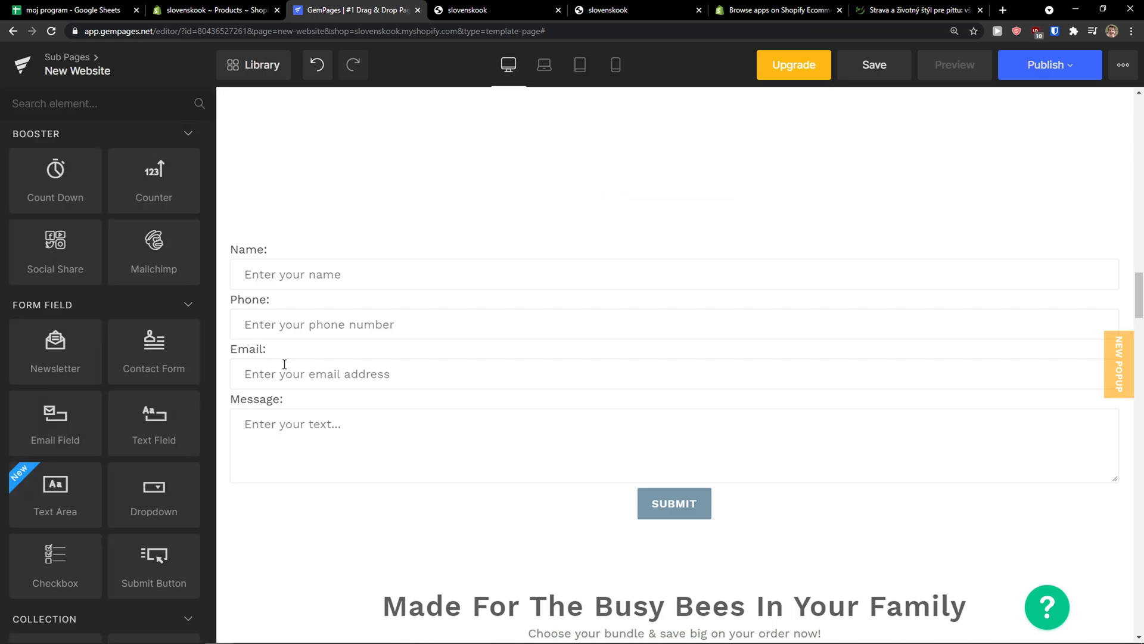
Look through the remaining Form Field, Collection and Article elements in the element library
{"action": "scroll", "coordinate": [280, 364], "scroll_direction": "down", "scroll_amount": 3}
{"action": "scroll", "coordinate": [128, 404], "scroll_direction": "down", "scroll_amount": 2}
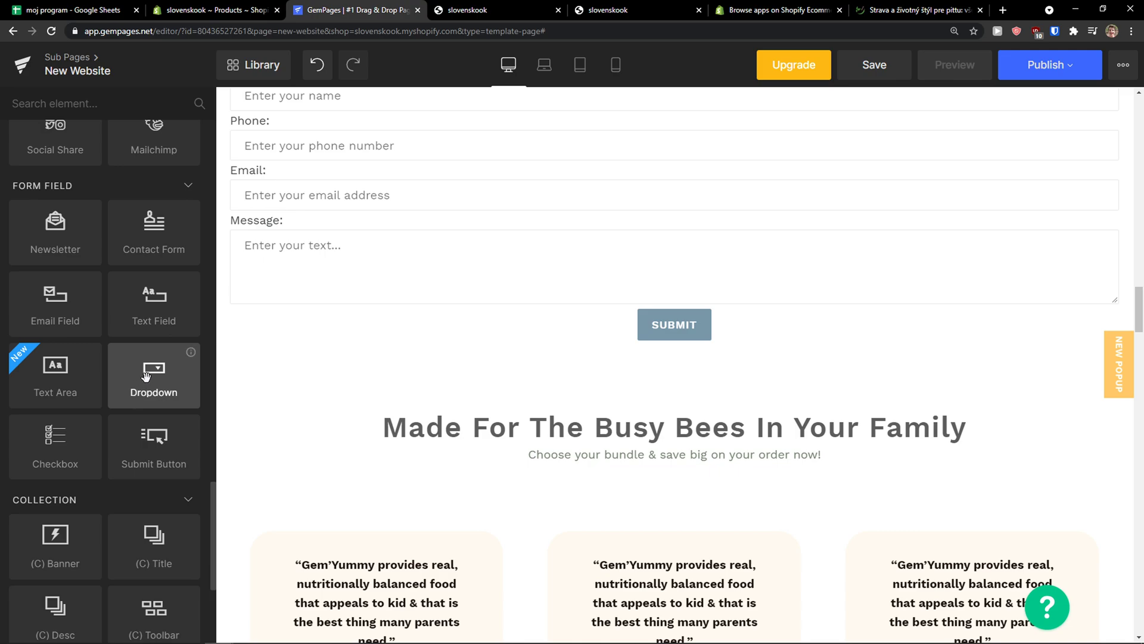
{"action": "scroll", "coordinate": [143, 375], "scroll_direction": "down", "scroll_amount": 4}
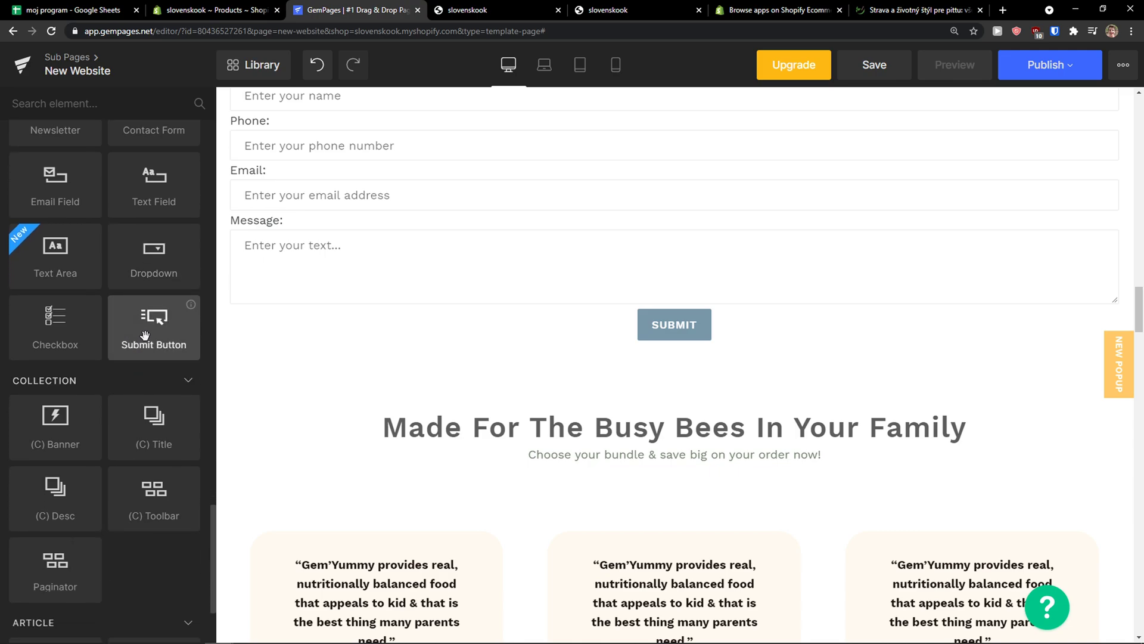
{"action": "scroll", "coordinate": [143, 345], "scroll_direction": "down", "scroll_amount": 4}
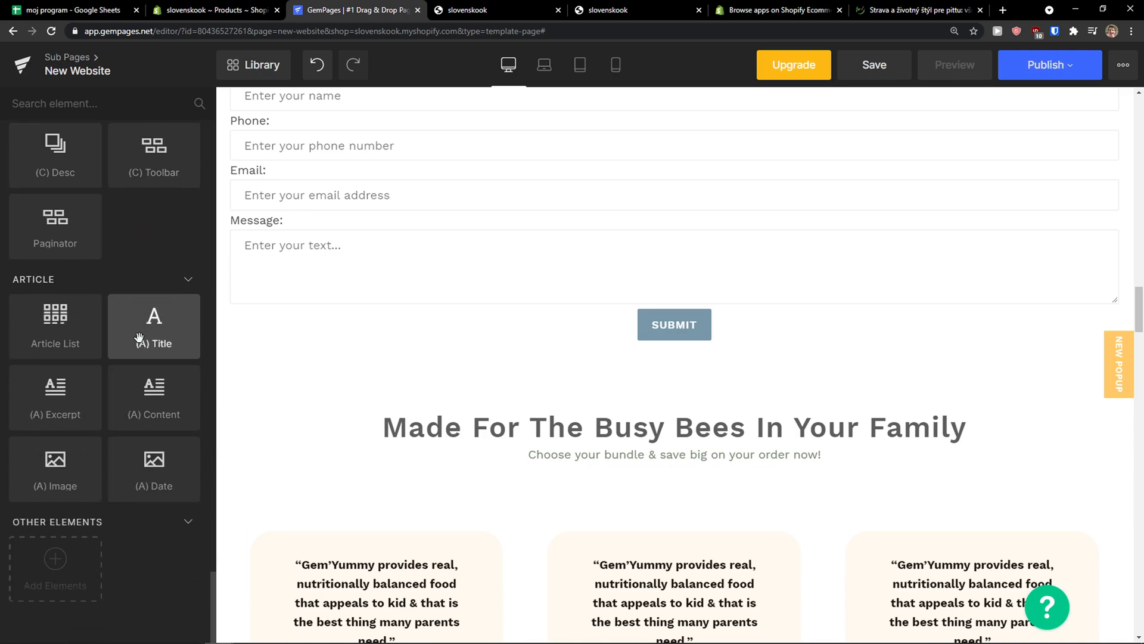
{"action": "scroll", "coordinate": [130, 548], "scroll_direction": "up", "scroll_amount": 1}
{"action": "left_click_drag", "start_coordinate": [152, 529], "coordinate": [155, 322]}
{"action": "scroll", "coordinate": [155, 323], "scroll_direction": "up", "scroll_amount": 6}
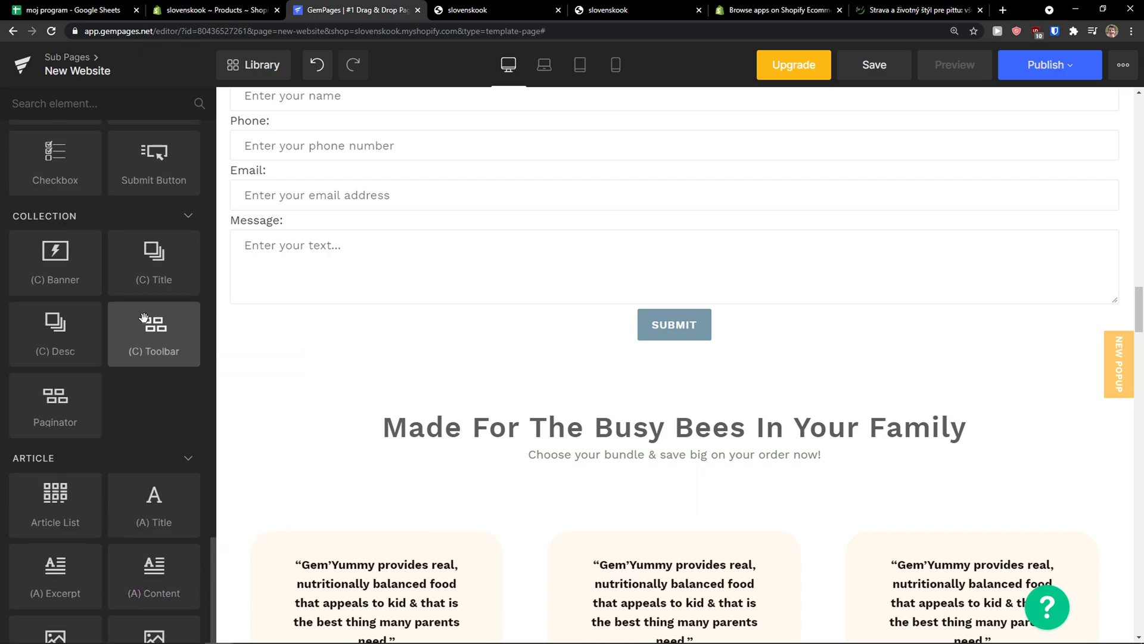
Review the New Website page's publish settings and exit the editor to the dashboard, discarding the unsaved changes
{"action": "left_click", "coordinate": [1076, 70]}
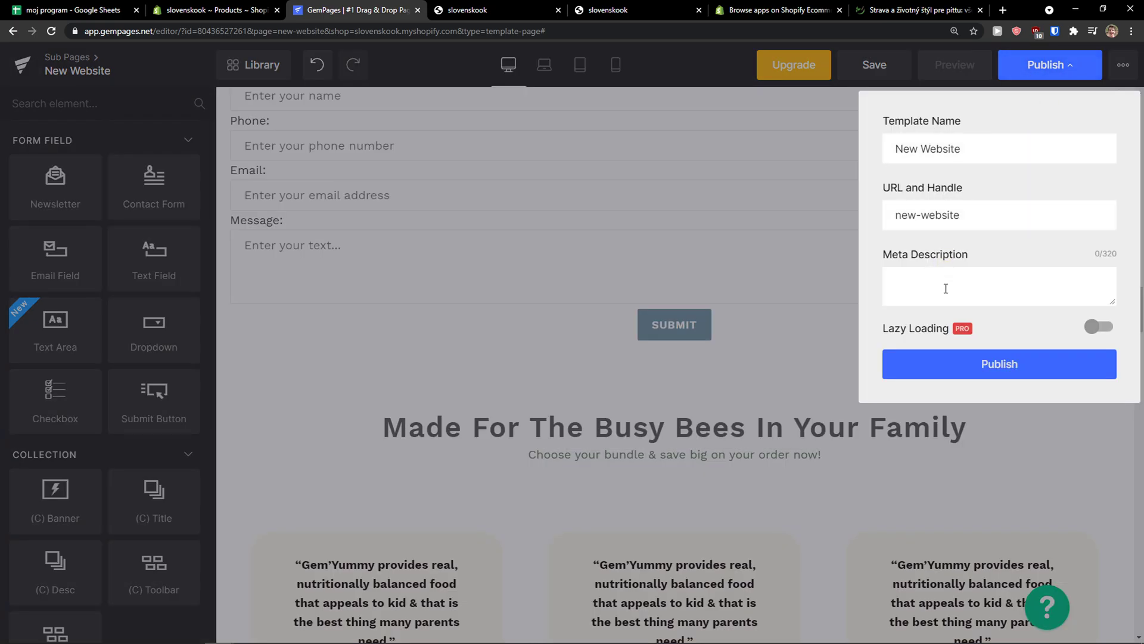
{"action": "left_click", "coordinate": [753, 244]}
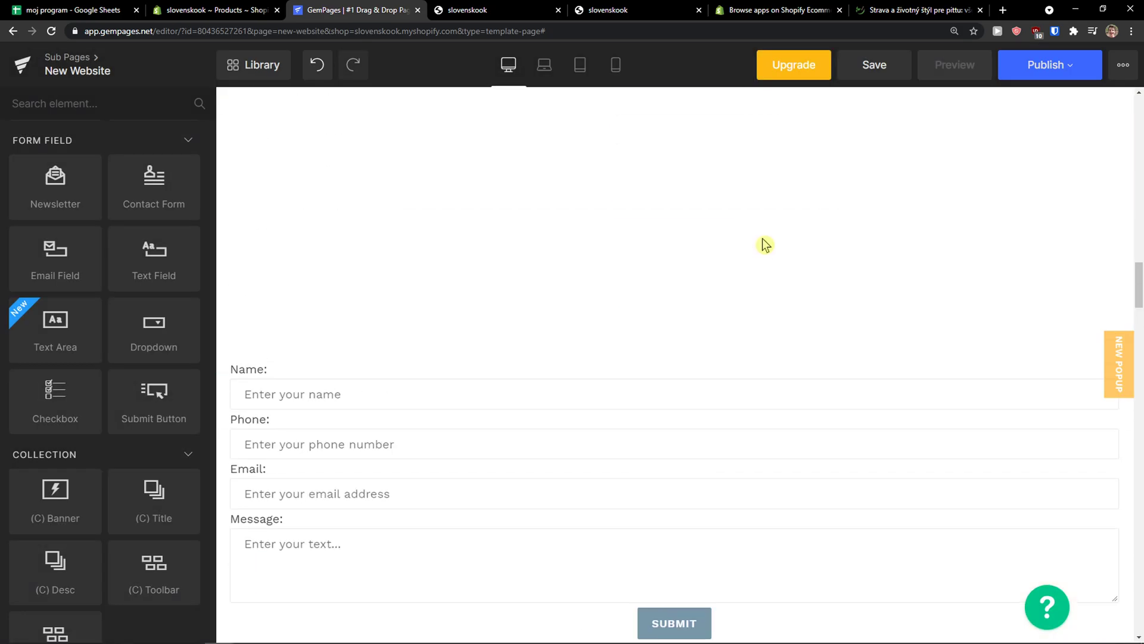
{"action": "left_click", "coordinate": [98, 64]}
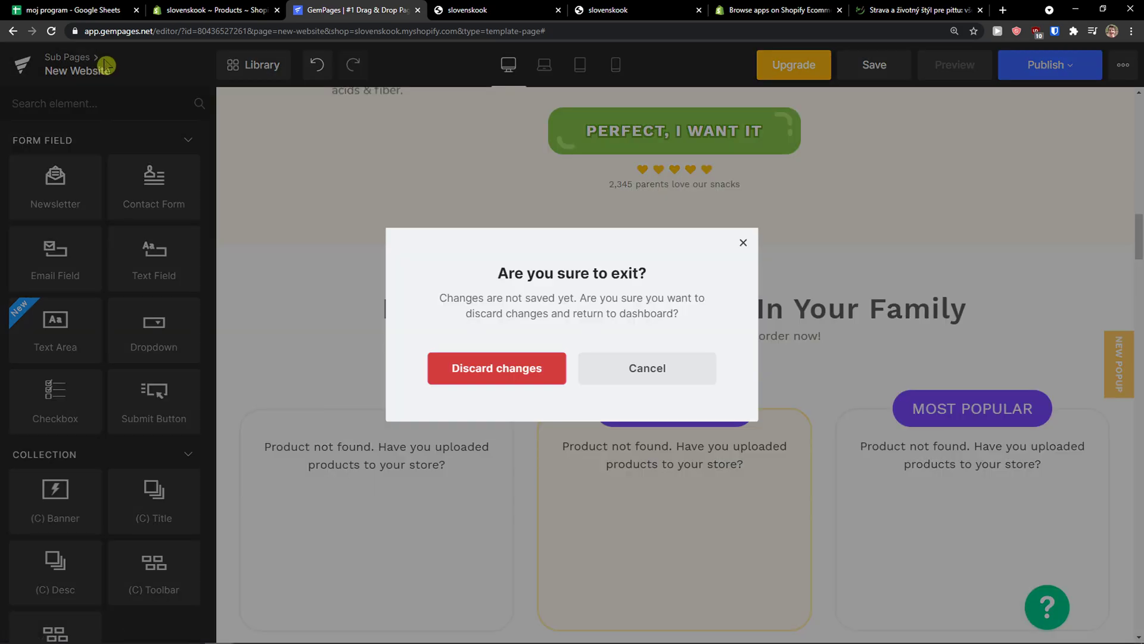
{"action": "left_click", "coordinate": [542, 366]}
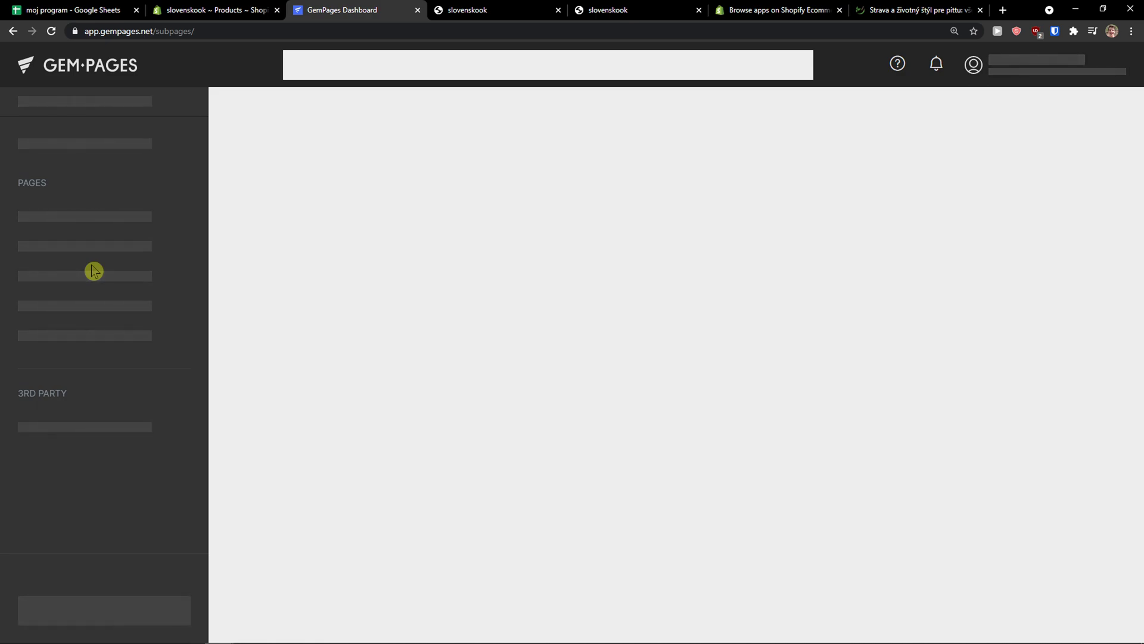
{"action": "left_click", "coordinate": [53, 32]}
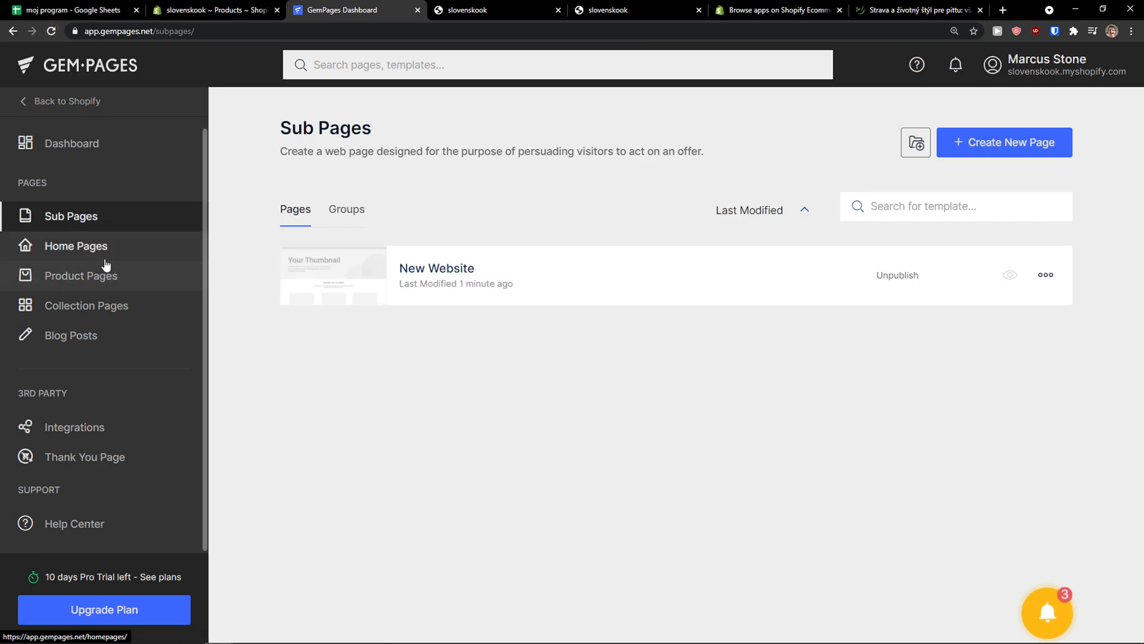
Look through the Home Pages, Sub Pages, Product Pages and Collection Pages sections of the dashboard
{"action": "left_click", "coordinate": [105, 258]}
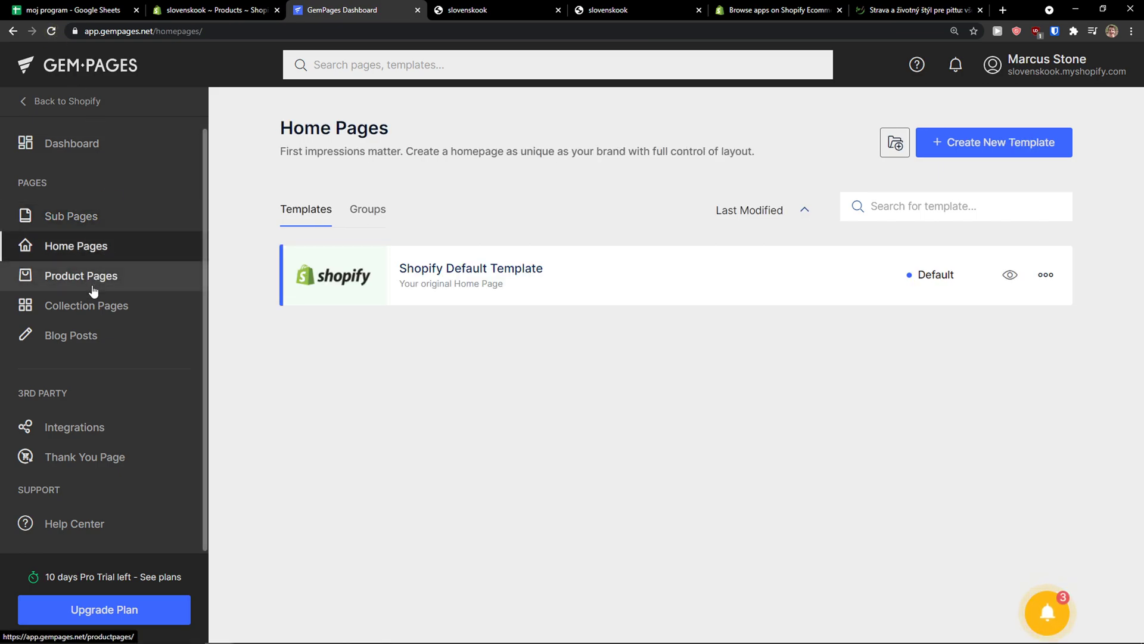
{"action": "left_click", "coordinate": [109, 227]}
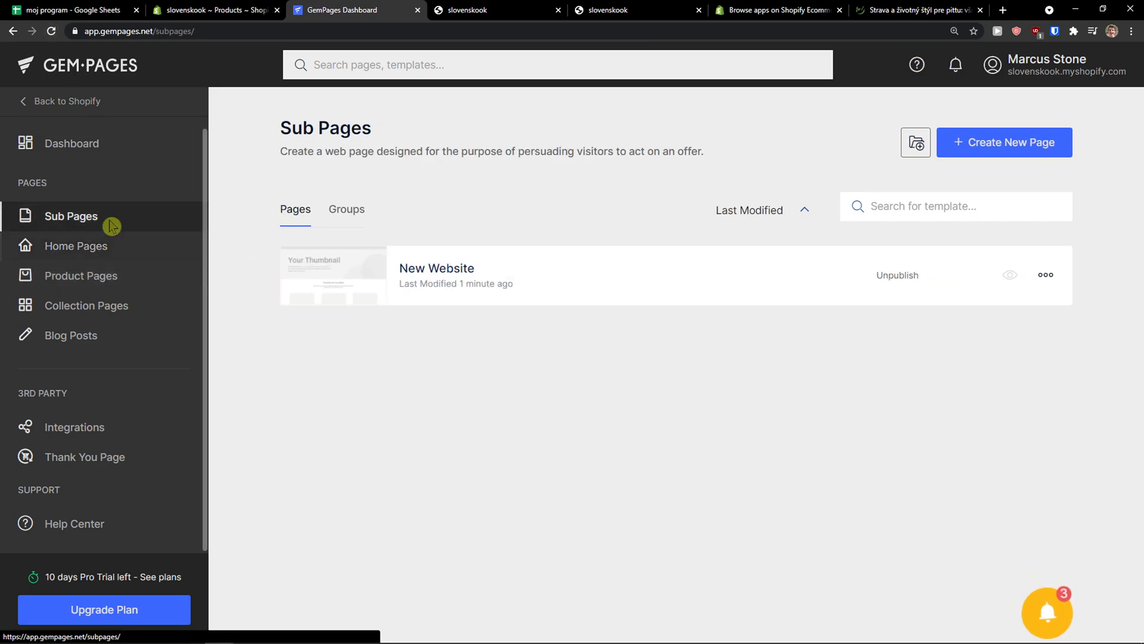
{"action": "left_click", "coordinate": [89, 279]}
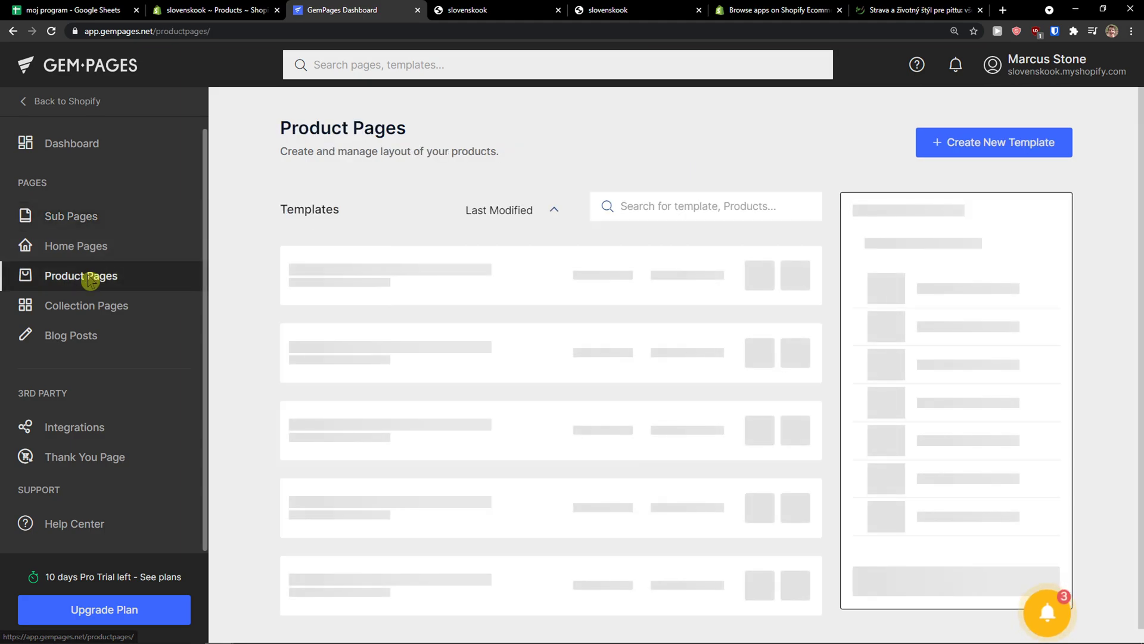
{"action": "left_click", "coordinate": [105, 320]}
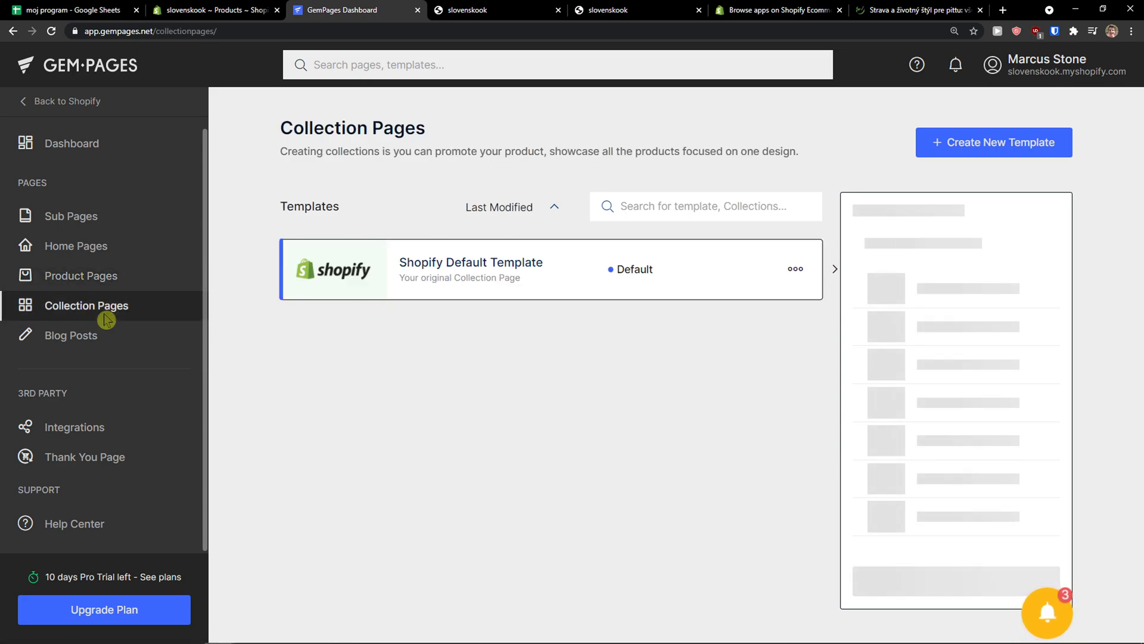
{"action": "left_click", "coordinate": [100, 280]}
Start a new home page template and browse the ready-made designs in the Home Pages template gallery
{"action": "left_click", "coordinate": [105, 255]}
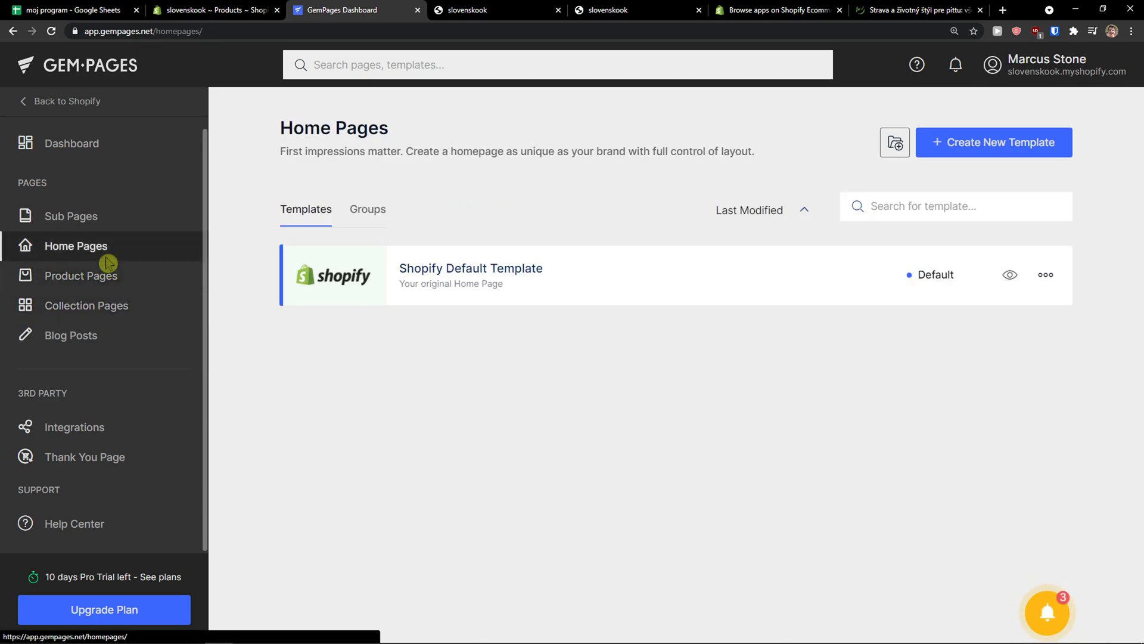
{"action": "left_click", "coordinate": [968, 148]}
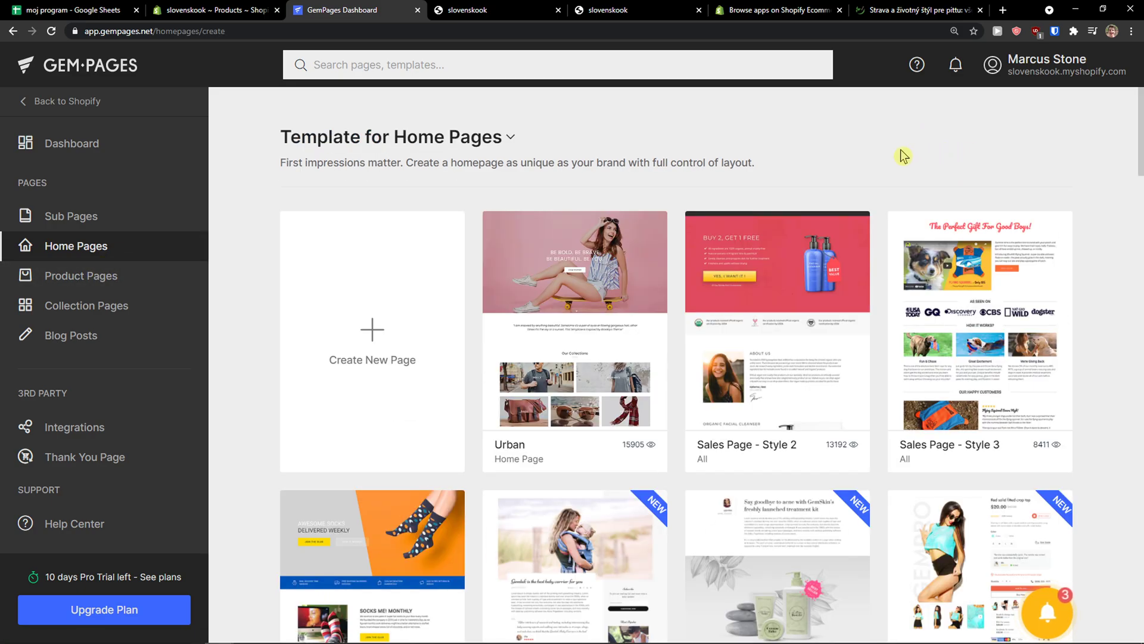
{"action": "scroll", "coordinate": [674, 206], "scroll_direction": "down", "scroll_amount": 10}
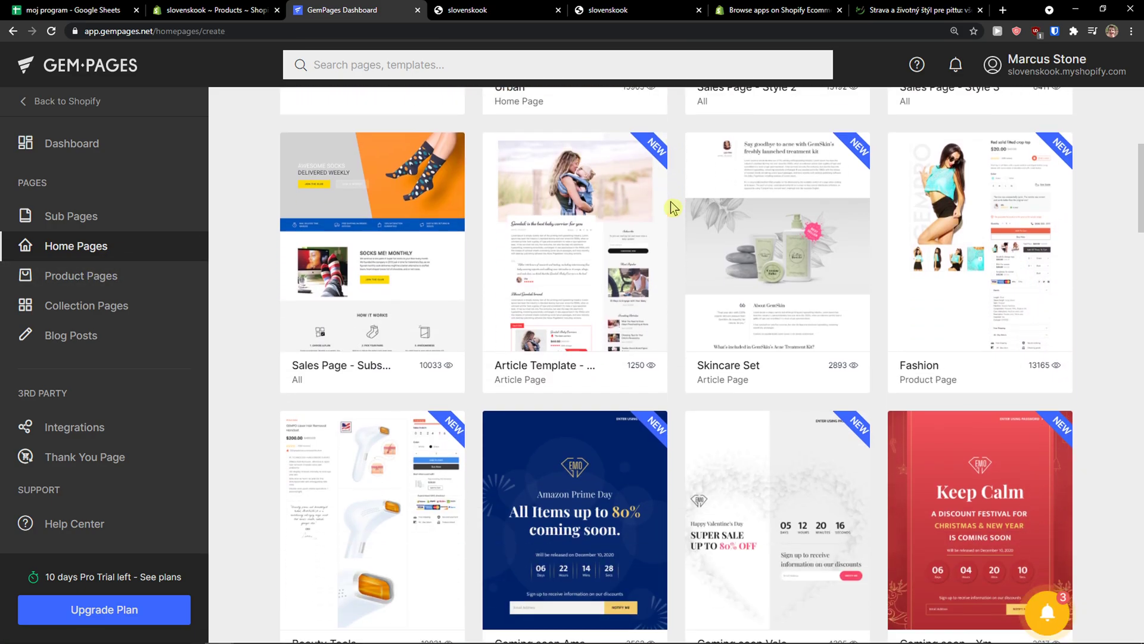
{"action": "scroll", "coordinate": [676, 208], "scroll_direction": "down", "scroll_amount": 7}
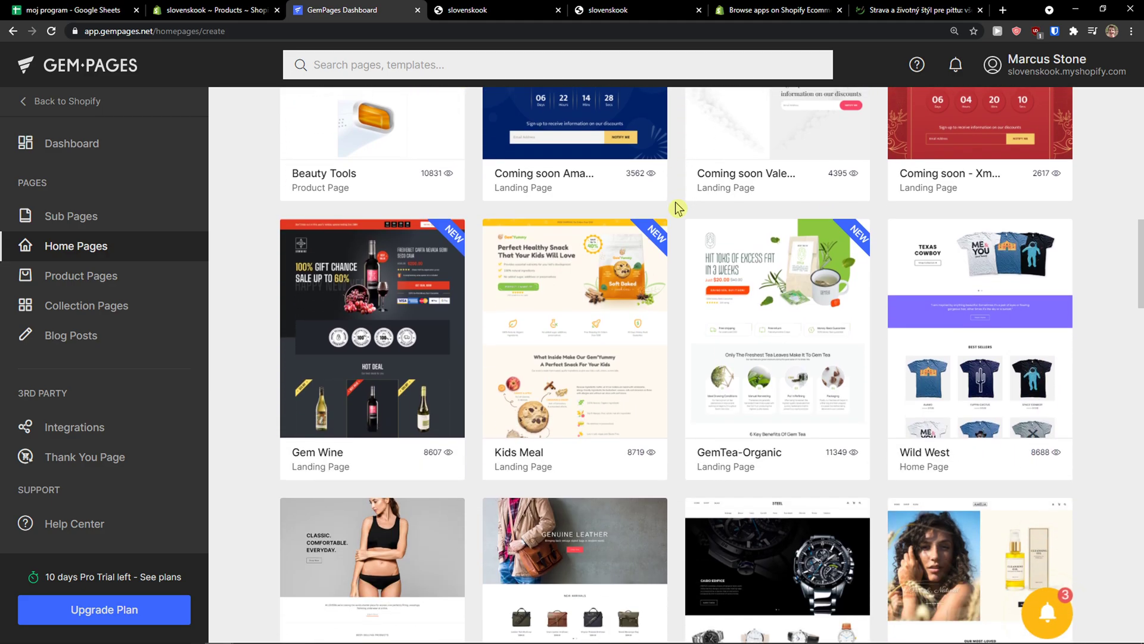
{"action": "scroll", "coordinate": [676, 209], "scroll_direction": "down", "scroll_amount": 2}
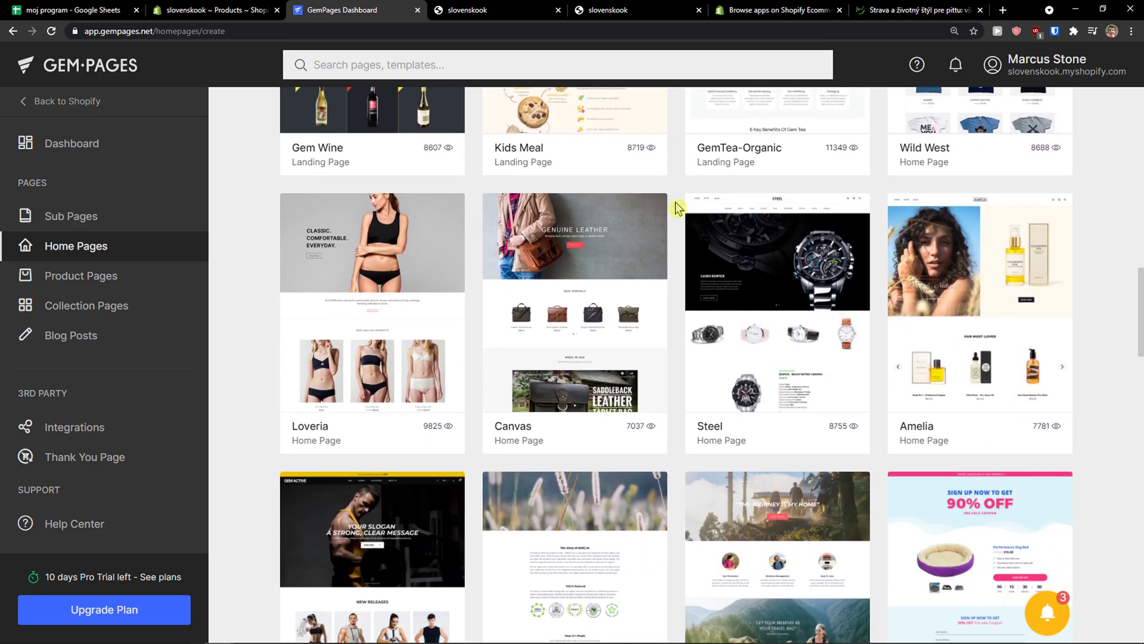
{"action": "scroll", "coordinate": [676, 209], "scroll_direction": "down", "scroll_amount": 8}
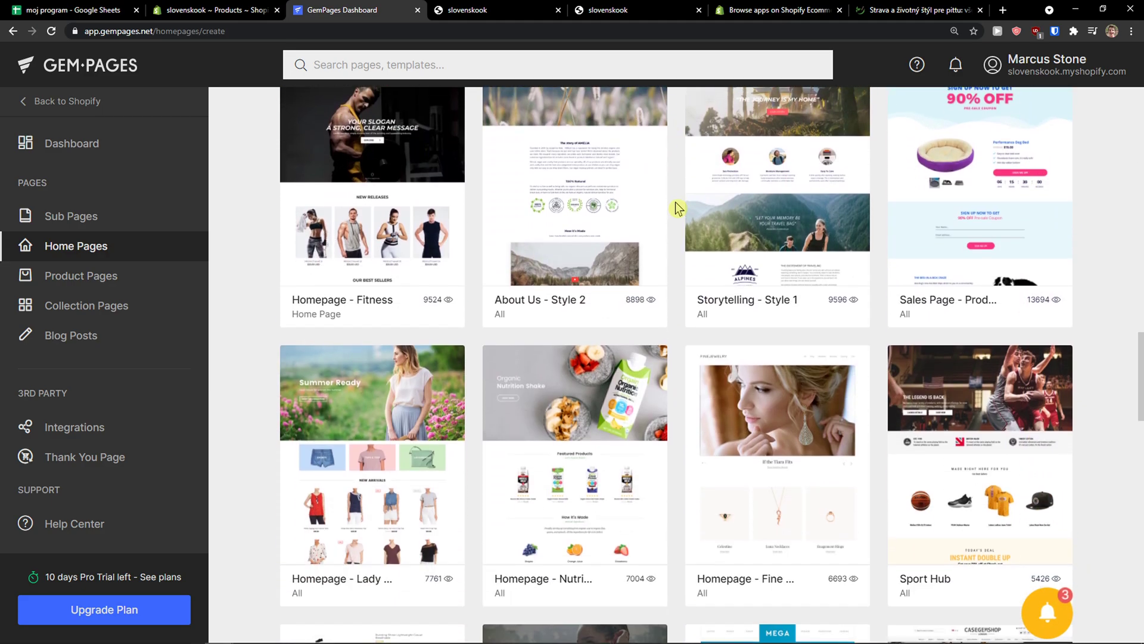
{"action": "scroll", "coordinate": [676, 208], "scroll_direction": "down", "scroll_amount": 3}
{"action": "scroll", "coordinate": [677, 209], "scroll_direction": "down", "scroll_amount": 3}
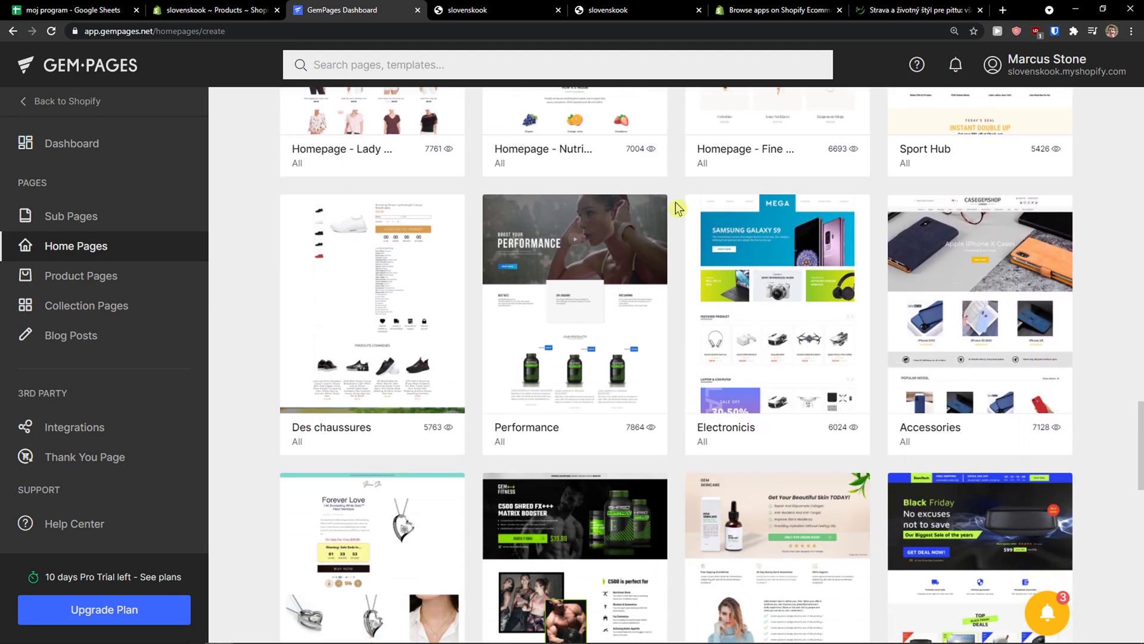
{"action": "scroll", "coordinate": [674, 204], "scroll_direction": "up", "scroll_amount": 8}
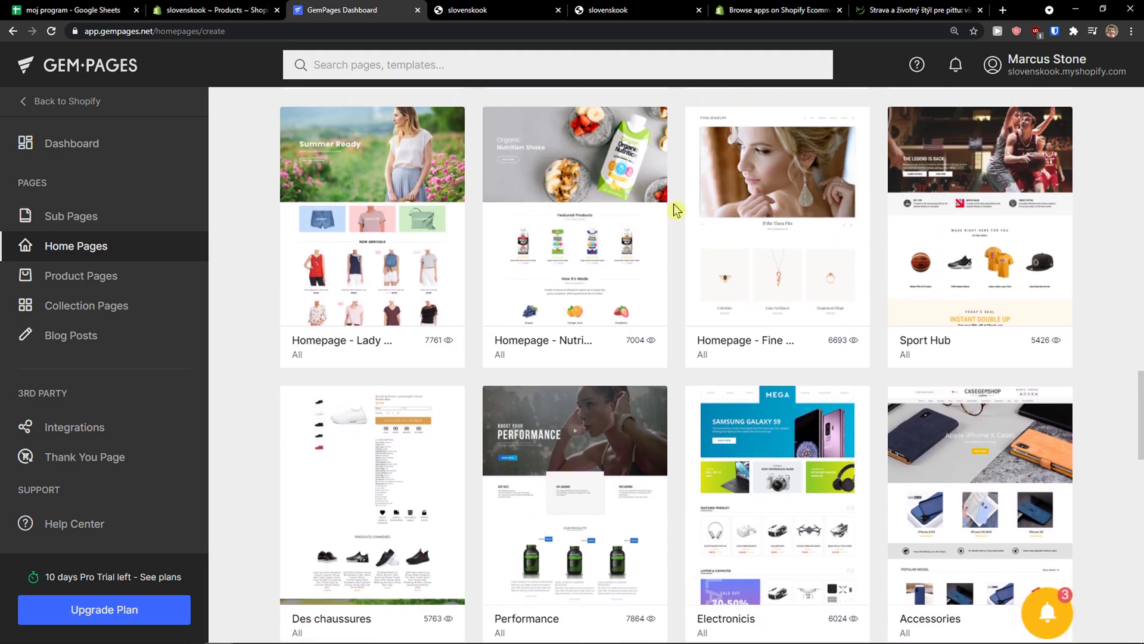
{"action": "scroll", "coordinate": [783, 247], "scroll_direction": "up", "scroll_amount": 20}
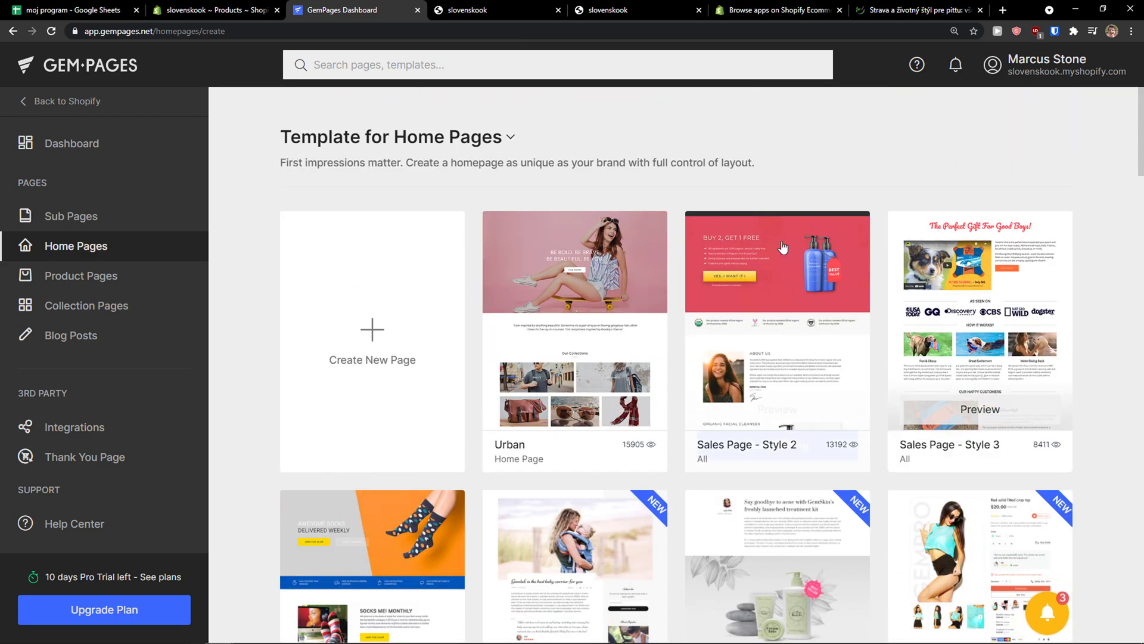
{"action": "mouse_move", "coordinate": [577, 245]}
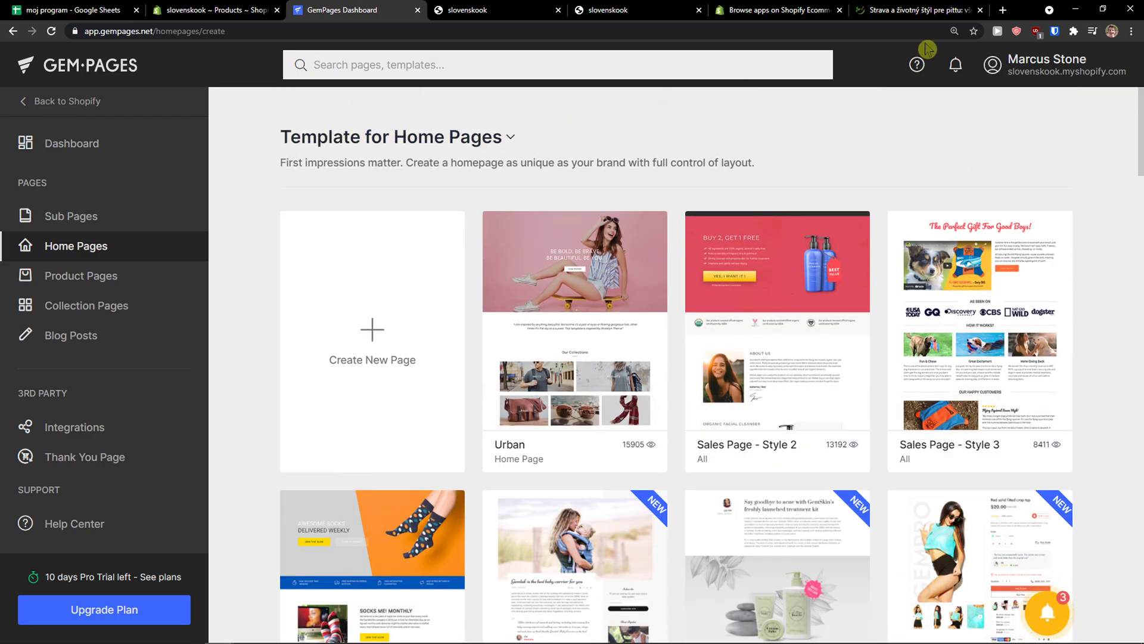
{"action": "left_click", "coordinate": [1003, 10]}
{"action": "left_click", "coordinate": [914, 8]}
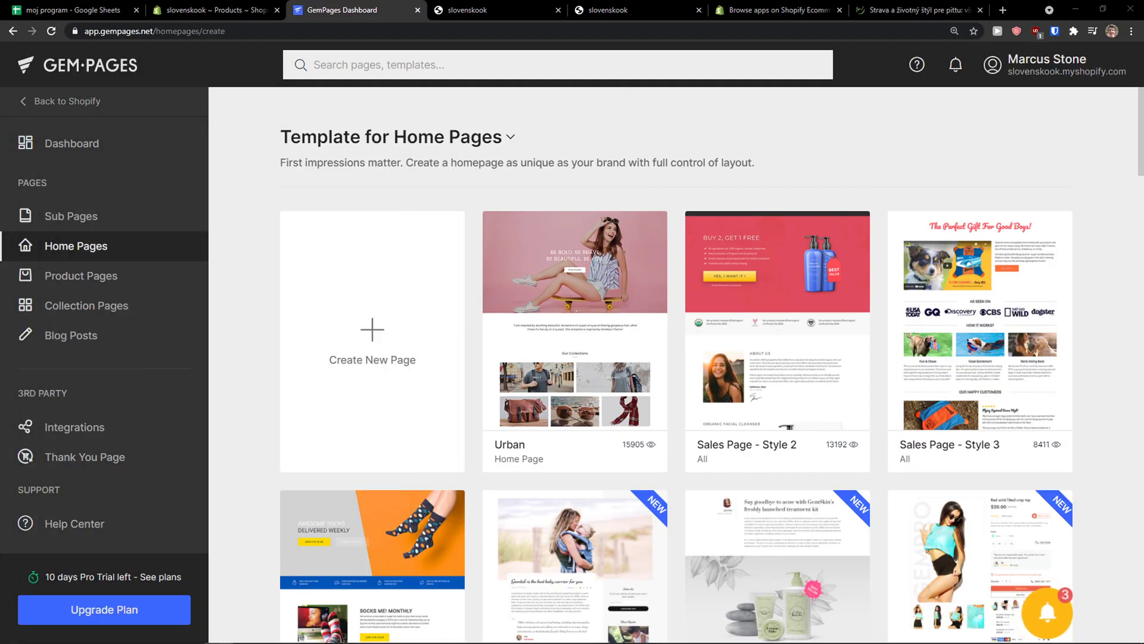